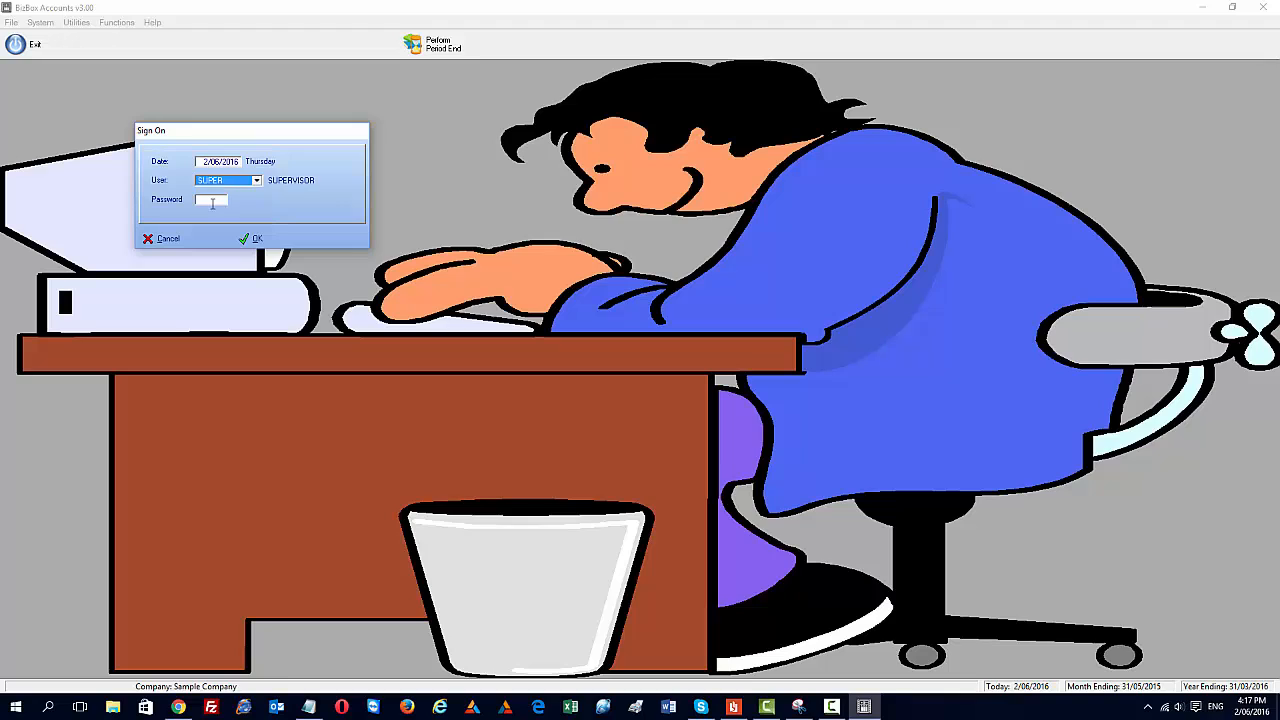
# Step: Sign on as the SUPER user by entering the account password
pyautogui.click(216, 201)
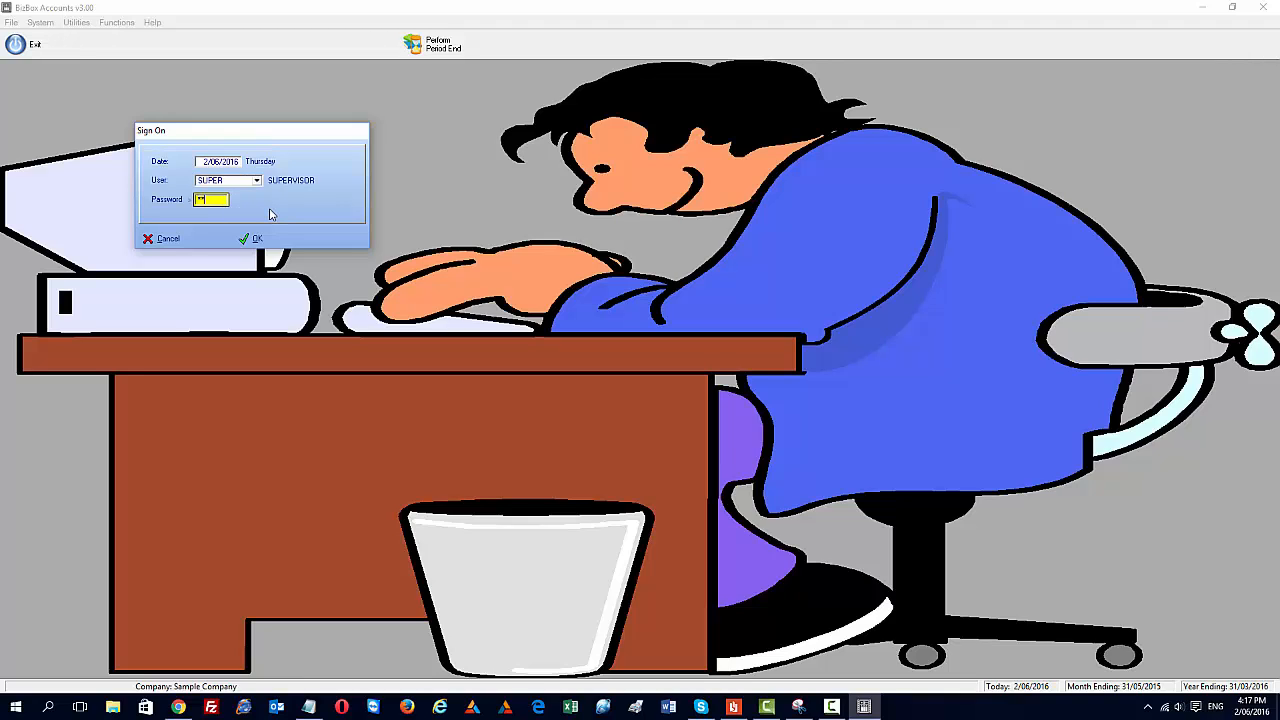
pyautogui.click(255, 238)
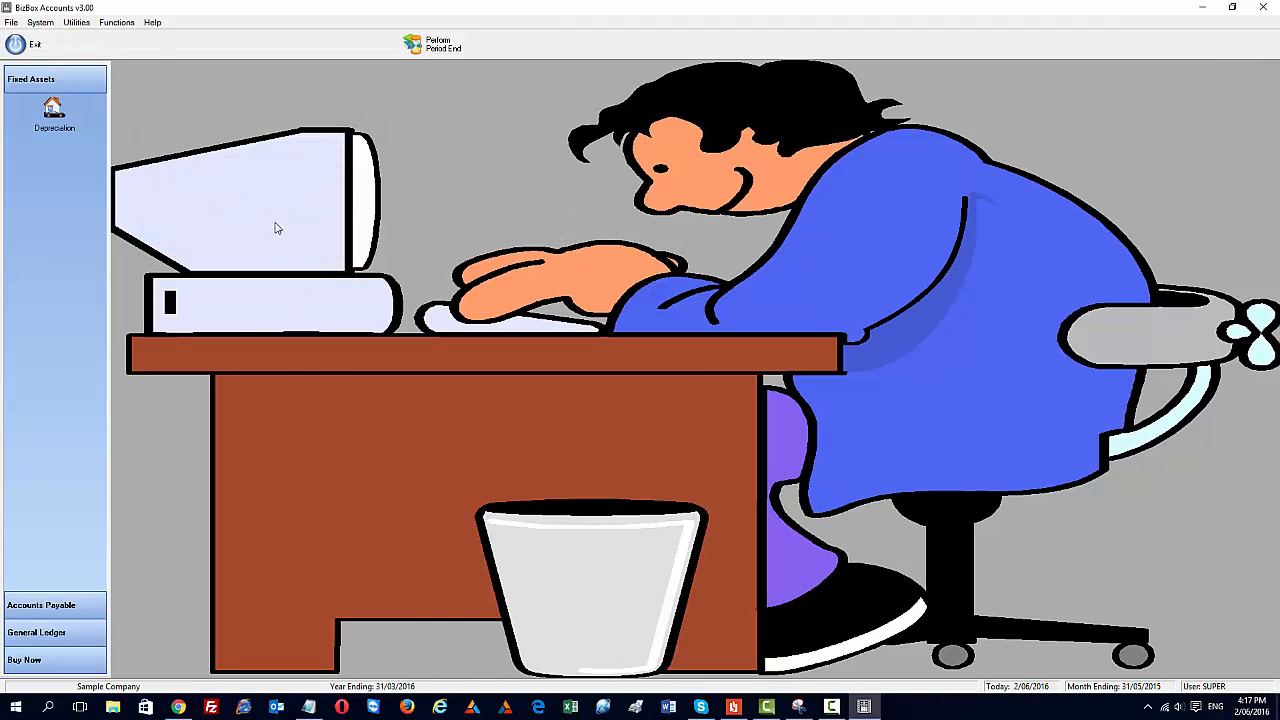
# Step: Review the company details in Company Setup, then look over the available system setup and utility options
pyautogui.click(40, 22)
pyautogui.click(70, 52)
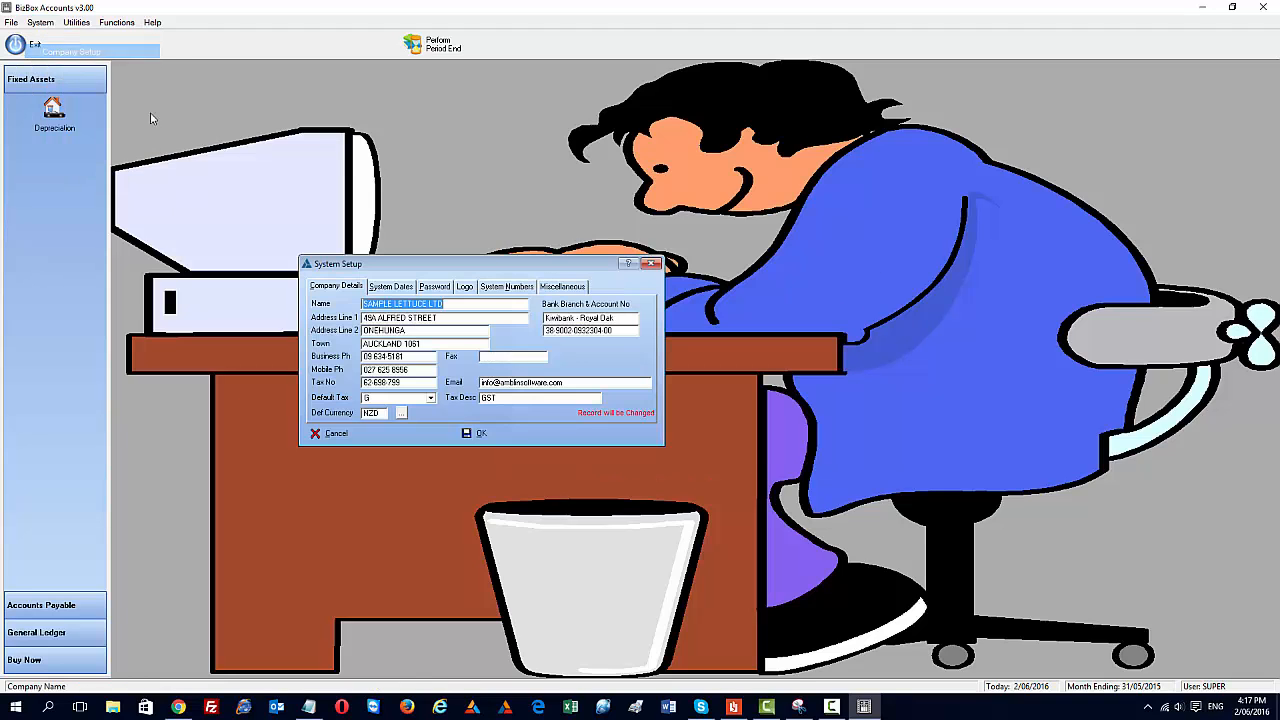
pyautogui.click(478, 434)
pyautogui.click(38, 22)
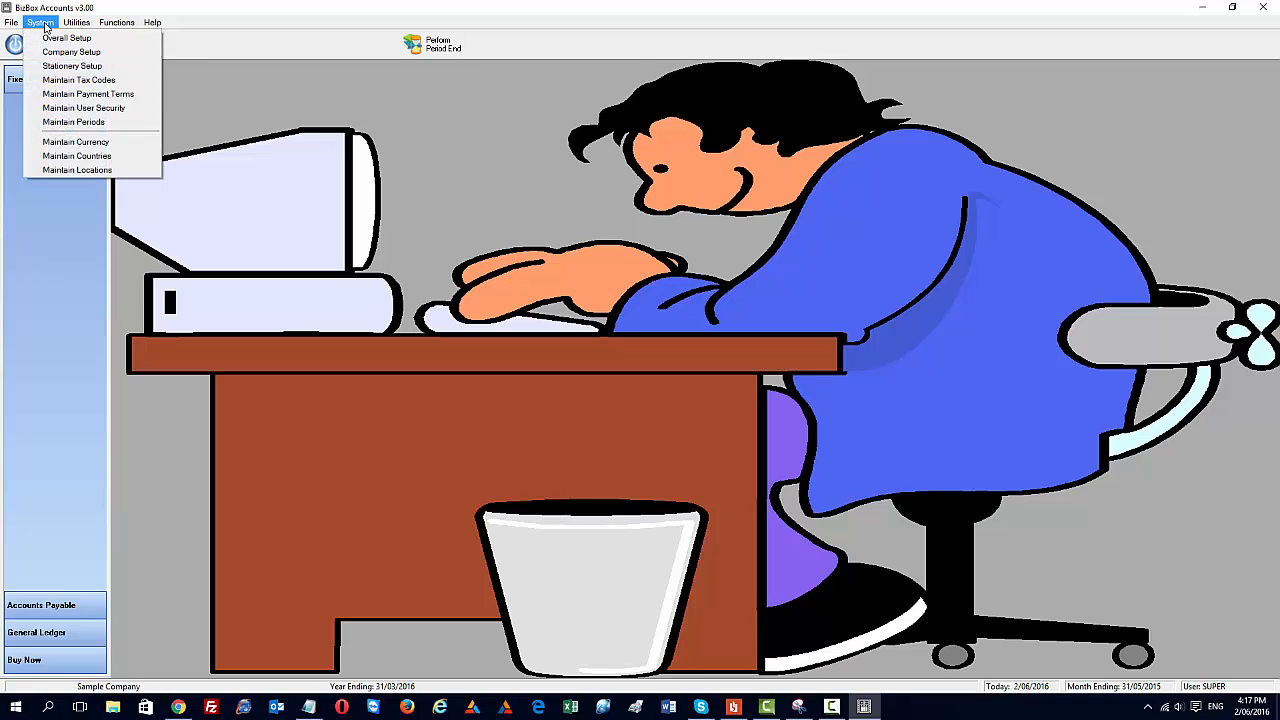
pyautogui.moveTo(80, 26)
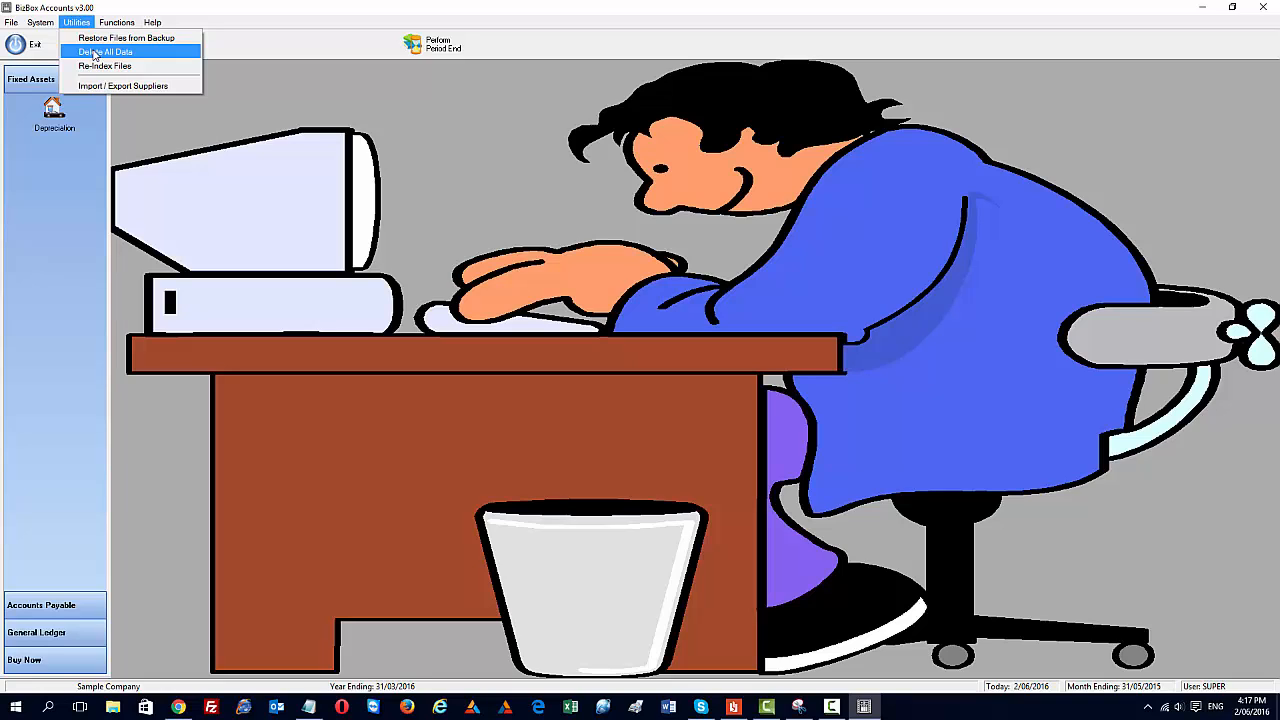
# Step: Review the fixed assets control defaults, including depreciation type, residual rate, asset label printer and capex threshold
pyautogui.click(54, 118)
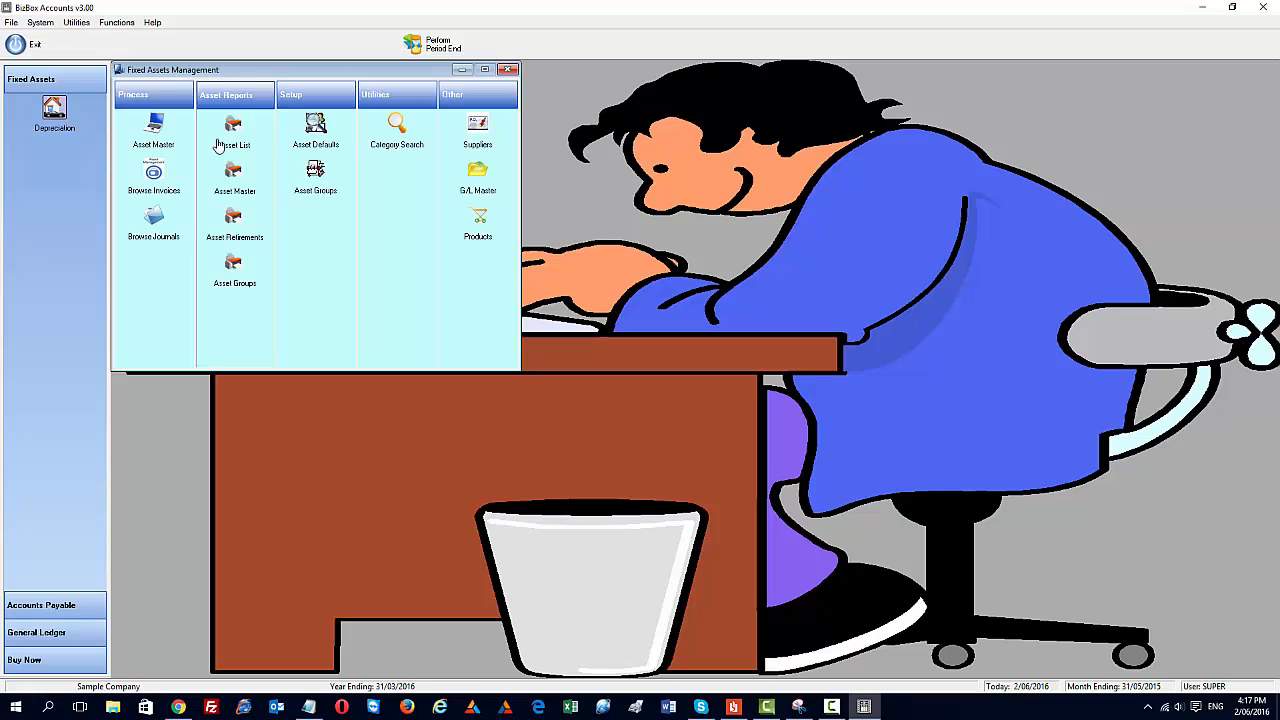
pyautogui.click(316, 132)
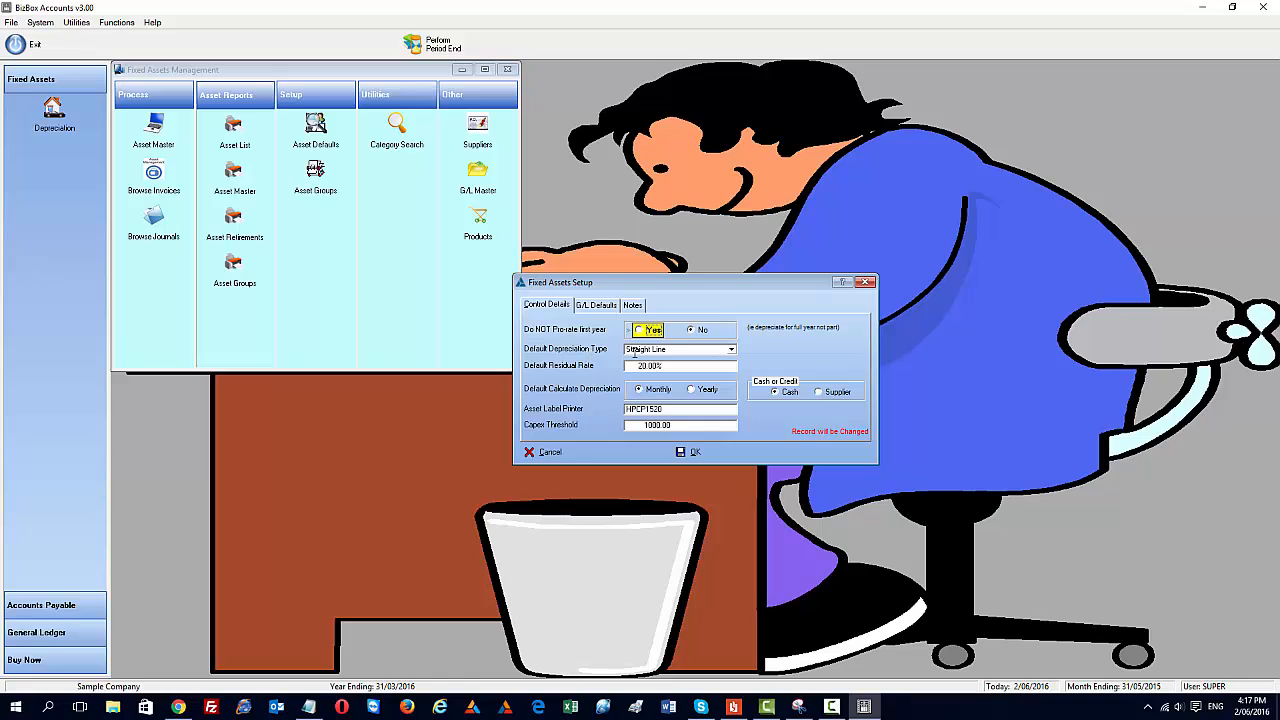
pyautogui.click(731, 352)
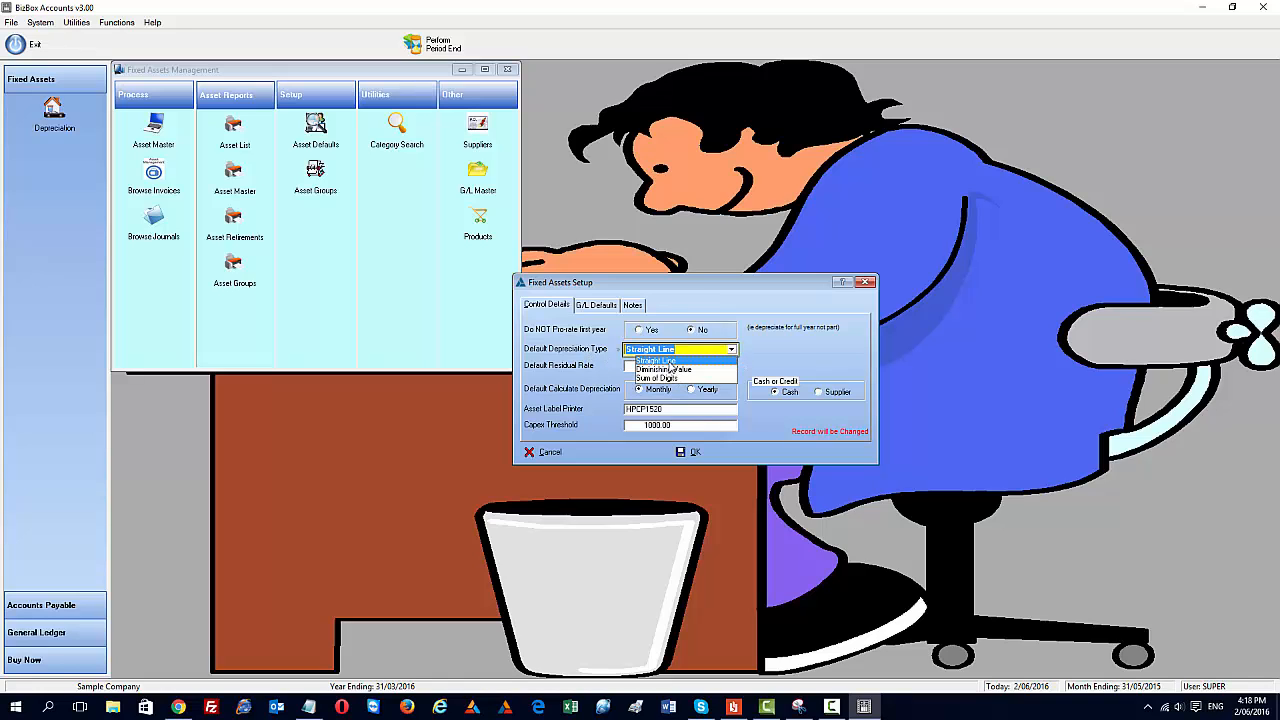
pyautogui.click(734, 350)
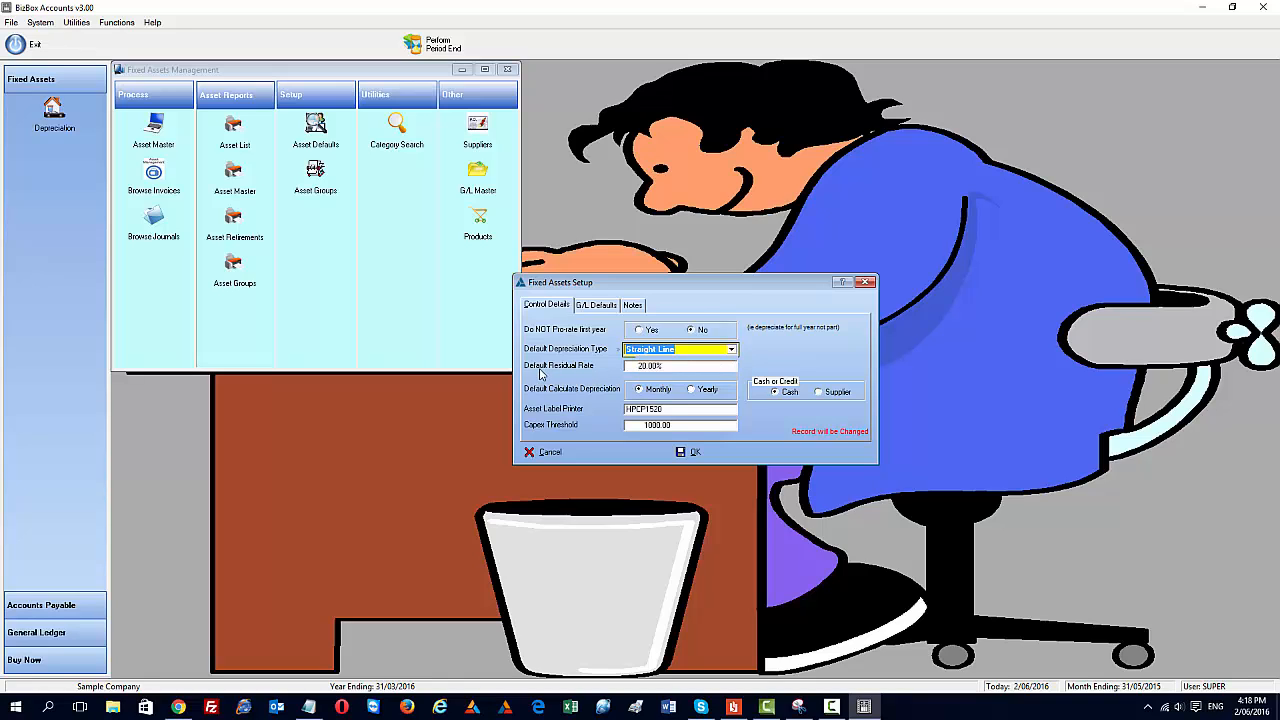
pyautogui.click(676, 367)
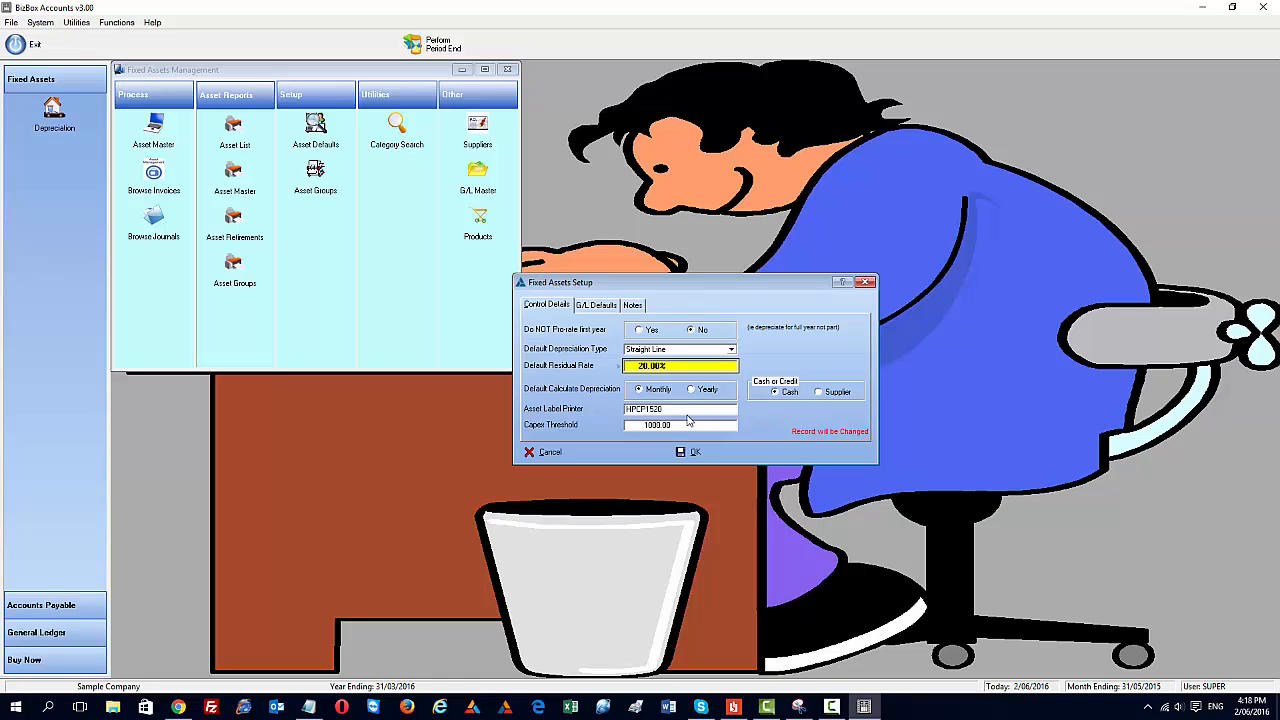
pyautogui.moveTo(683, 410); pyautogui.dragTo(522, 418)
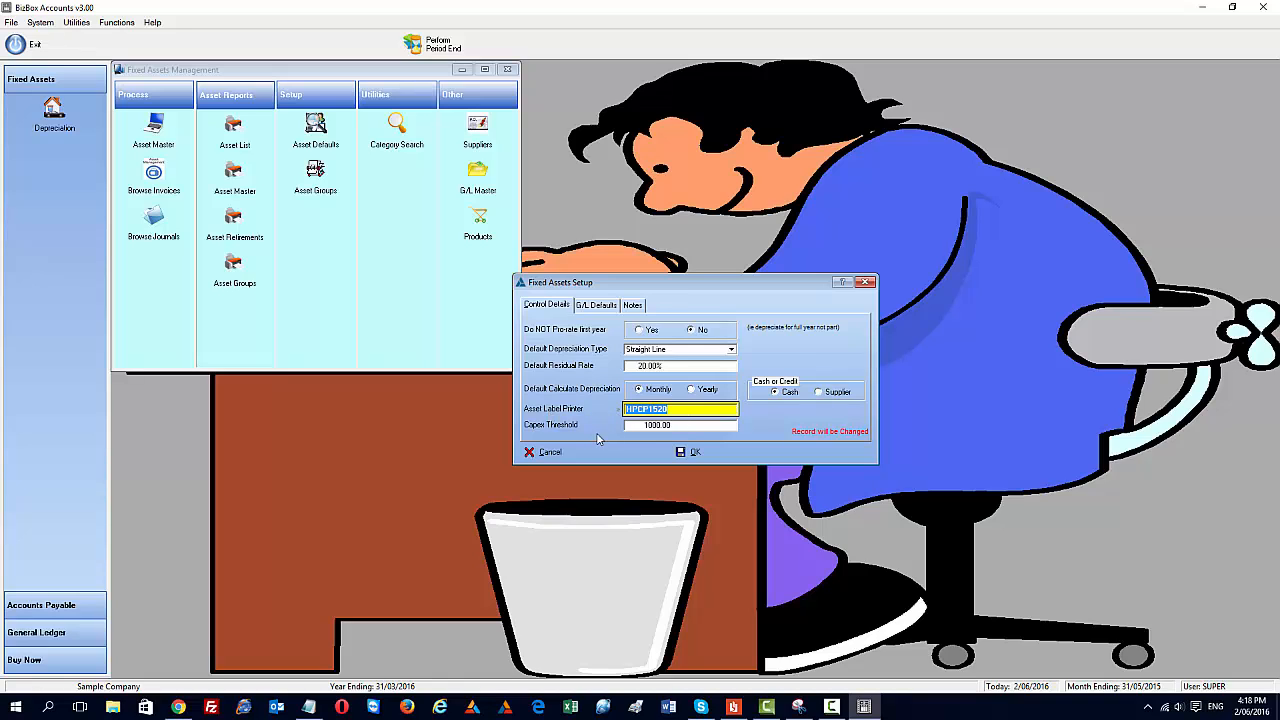
pyautogui.click(684, 425)
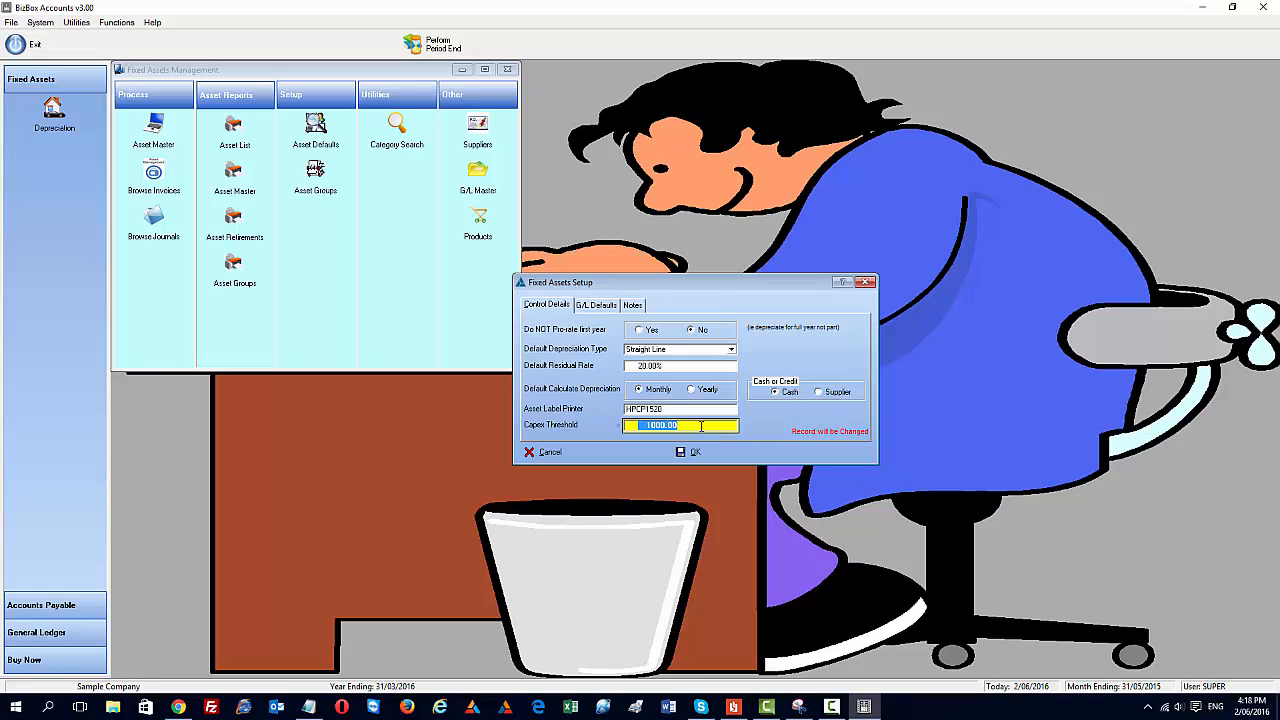
# Step: Review the fixed assets G/L default accounts, next asset subcode and notes, and accept the setup
pyautogui.click(592, 305)
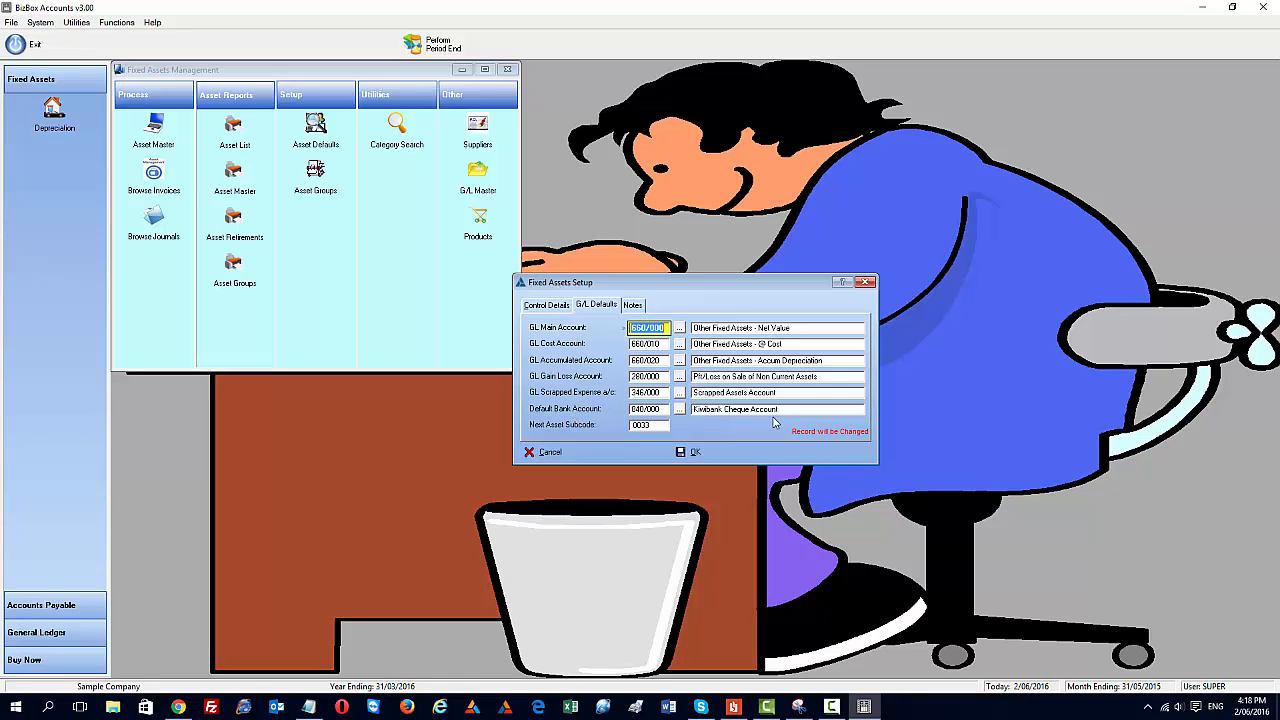
pyautogui.click(650, 425)
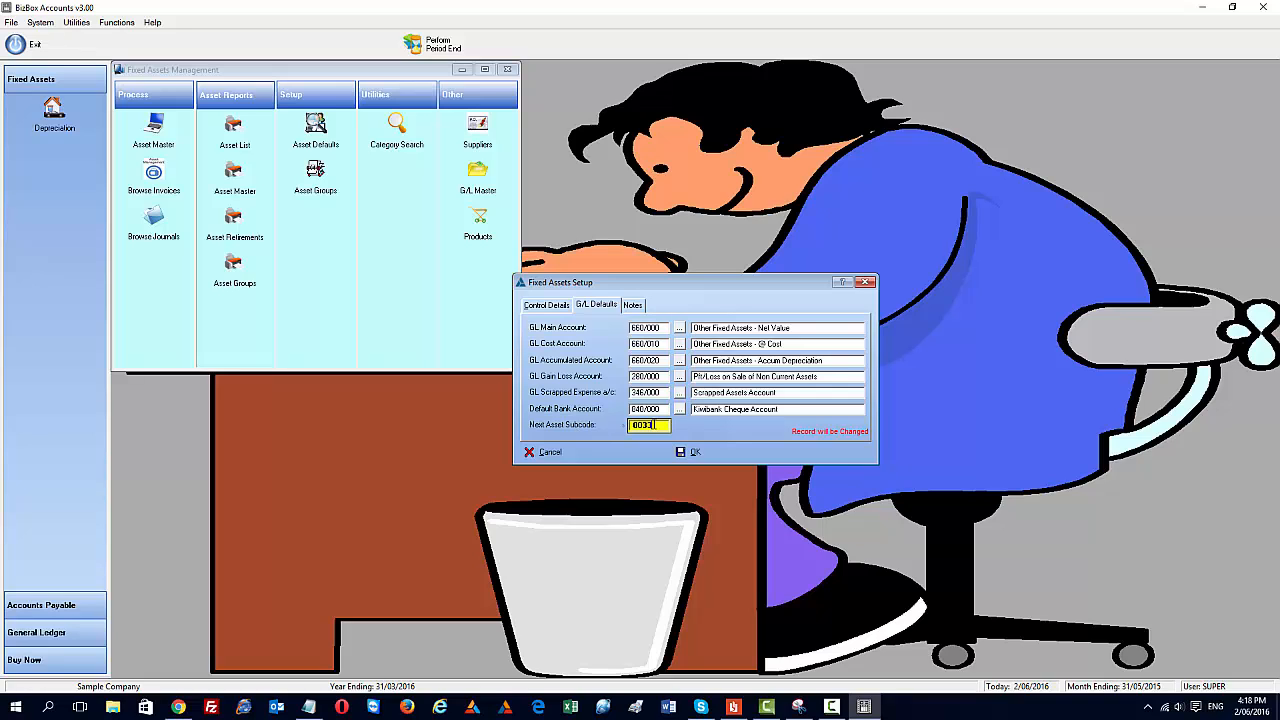
pyautogui.doubleClick(654, 425)
pyautogui.moveTo(659, 427); pyautogui.dragTo(611, 427)
pyautogui.click(657, 427)
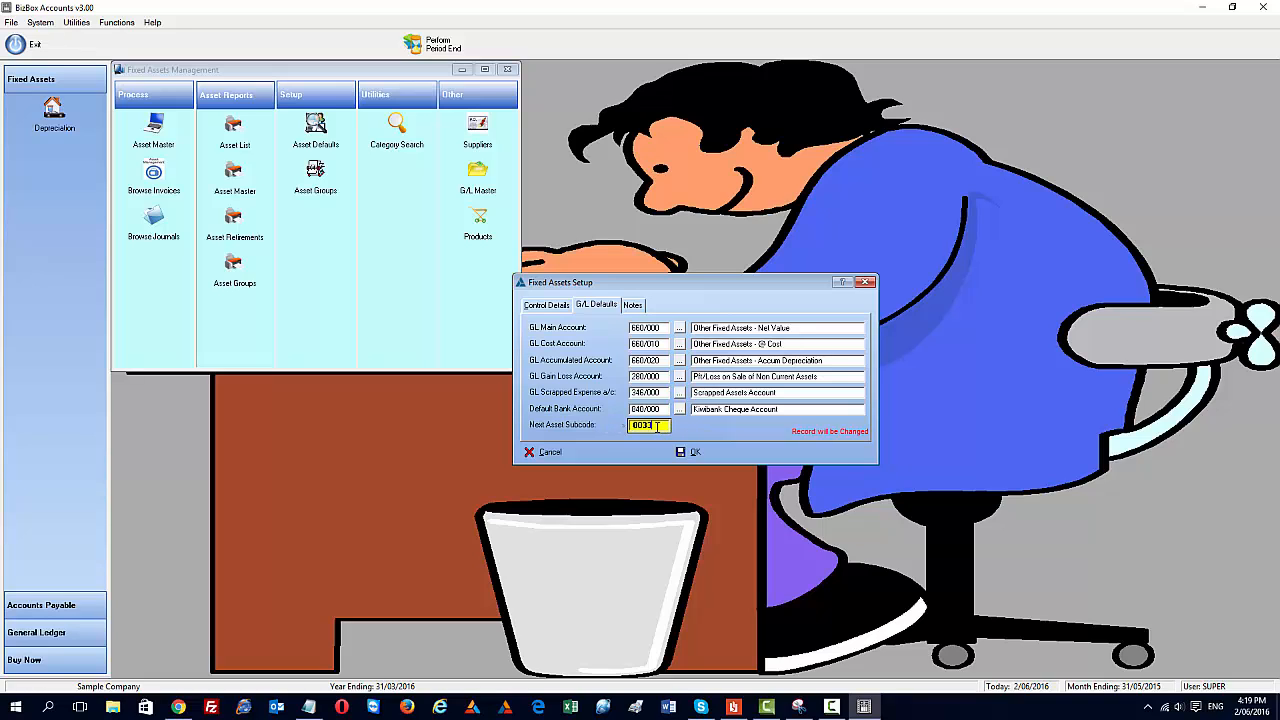
pyautogui.click(633, 305)
pyautogui.click(697, 453)
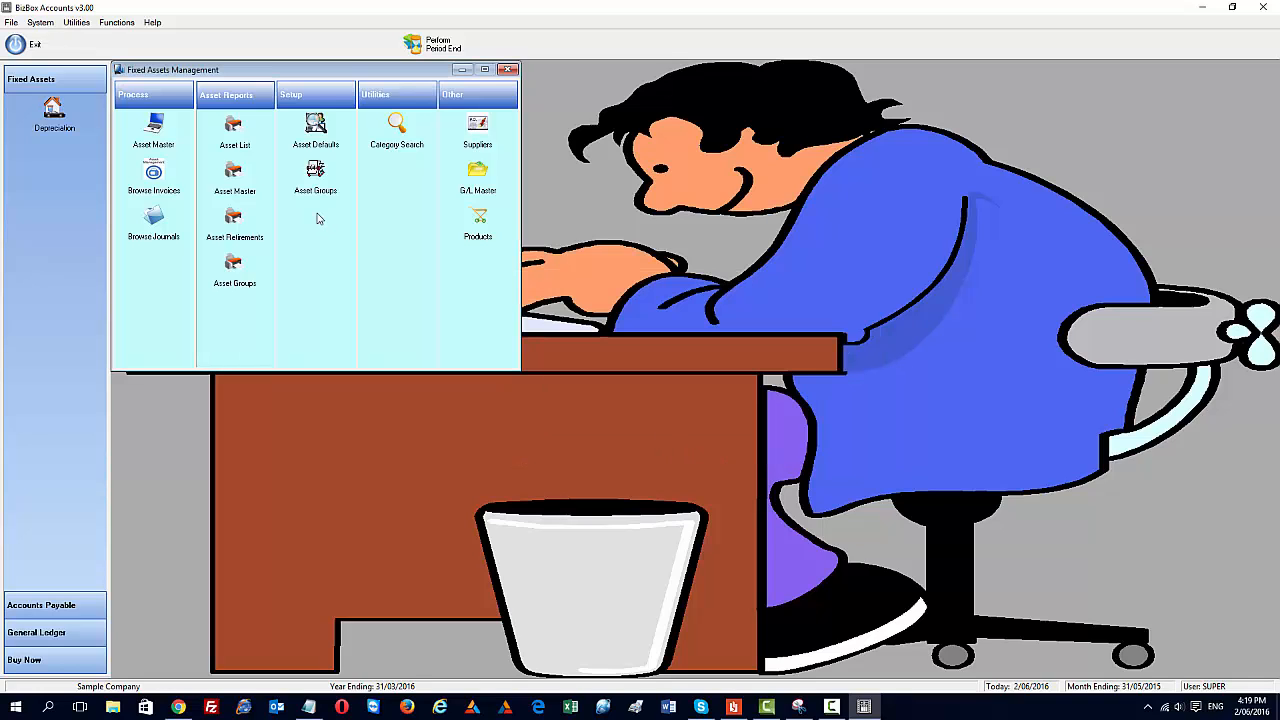
# Step: Examine the G/L accounts and the category list of the Boilers and heaters asset group
pyautogui.click(315, 178)
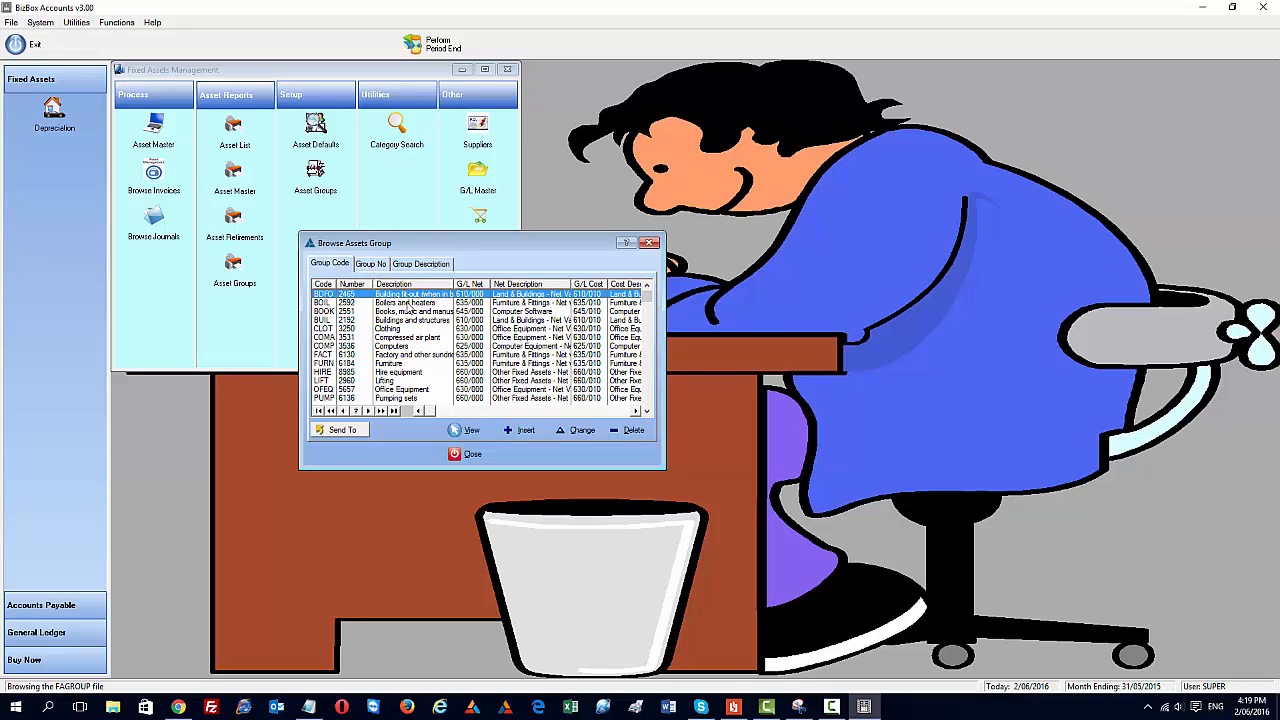
pyautogui.doubleClick(407, 305)
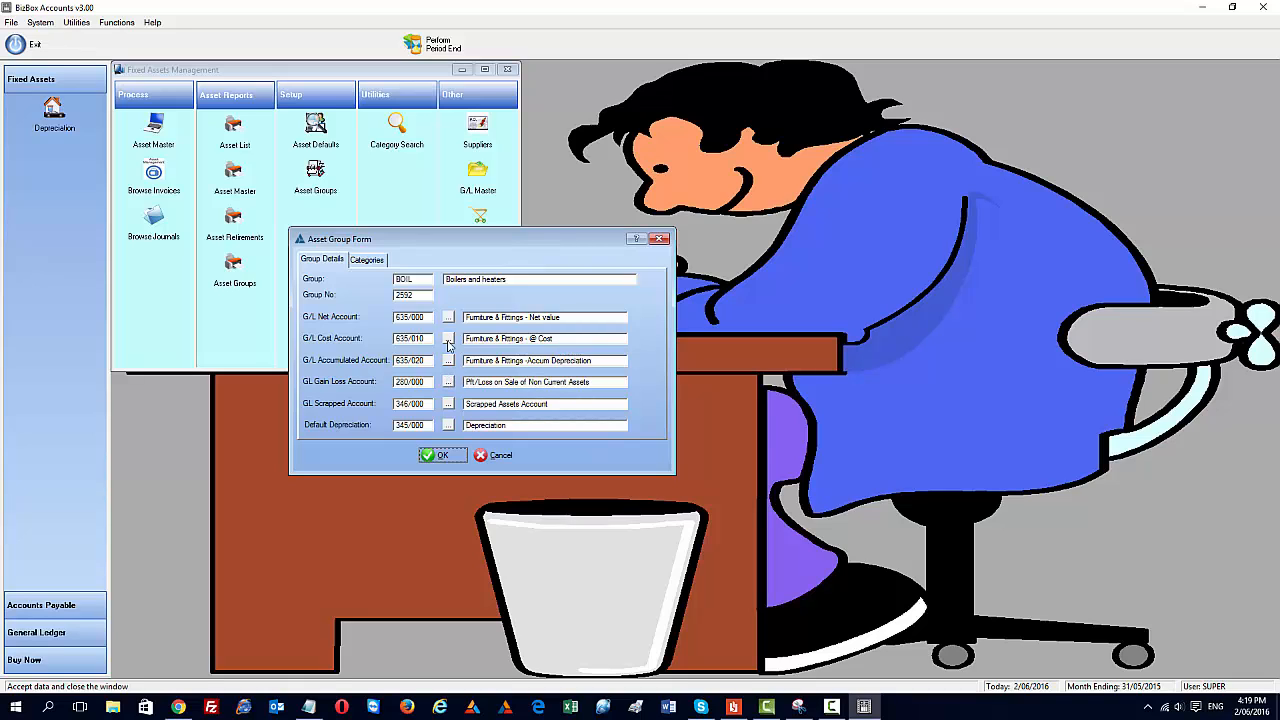
pyautogui.click(368, 261)
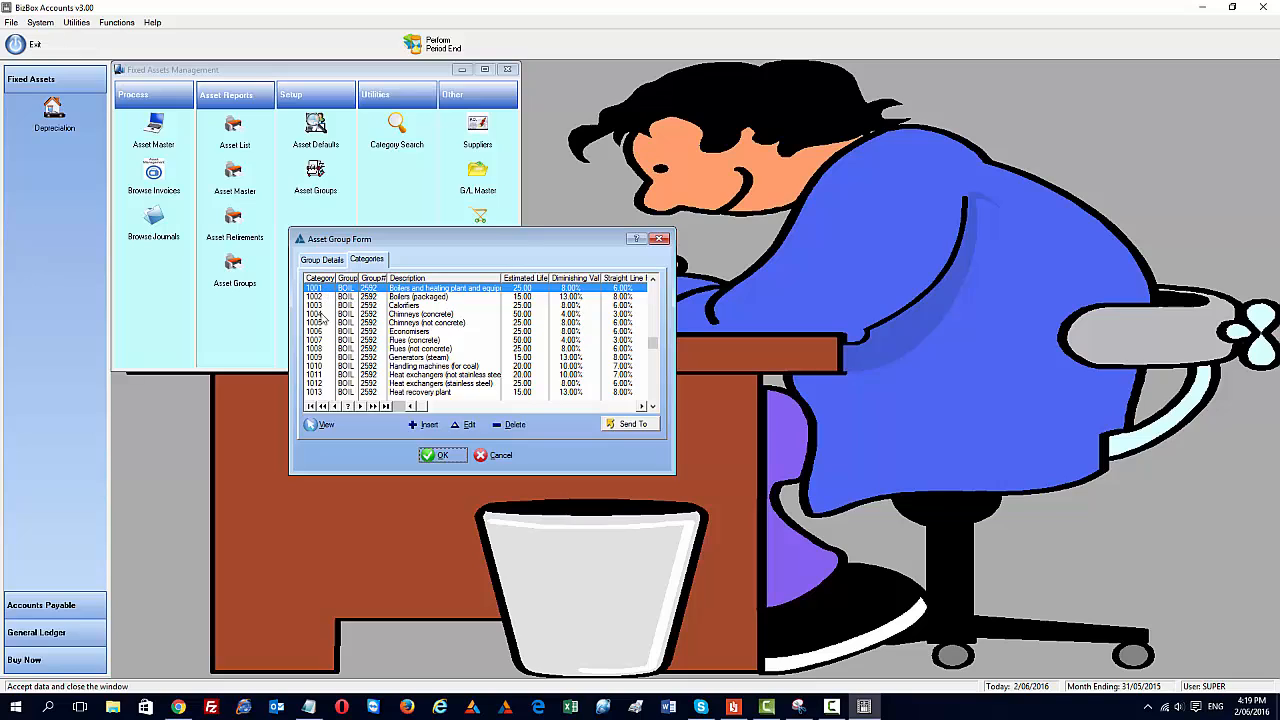
# Step: Examine the reducing balance and straight line rates of the Chimneys (not concrete) category, then close the asset groups
pyautogui.doubleClick(411, 324)
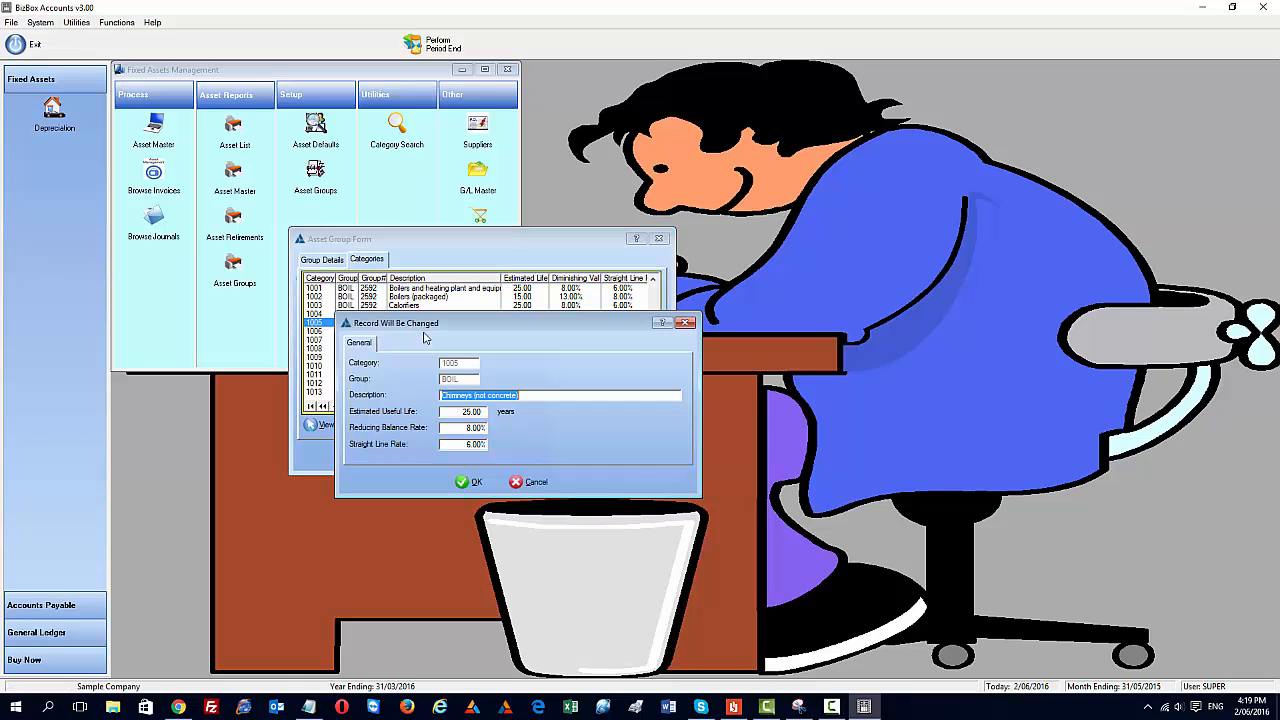
pyautogui.click(455, 427)
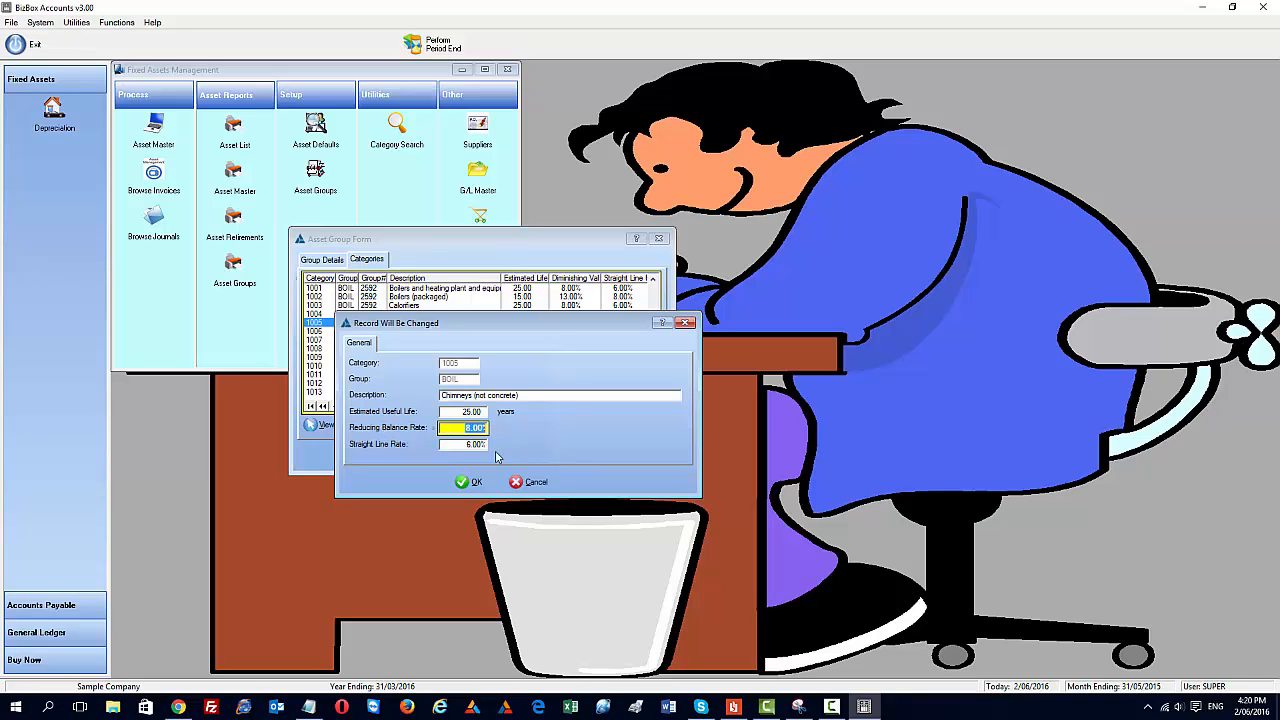
pyautogui.click(445, 444)
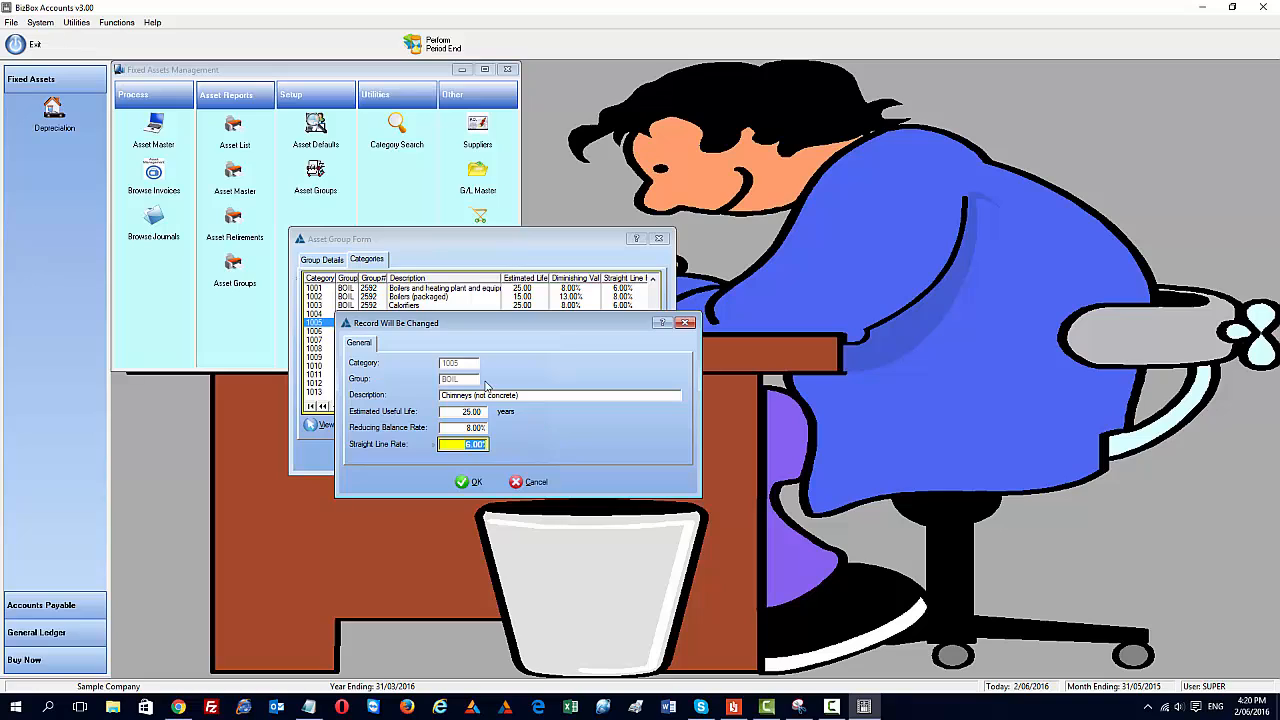
pyautogui.click(460, 445)
pyautogui.click(470, 482)
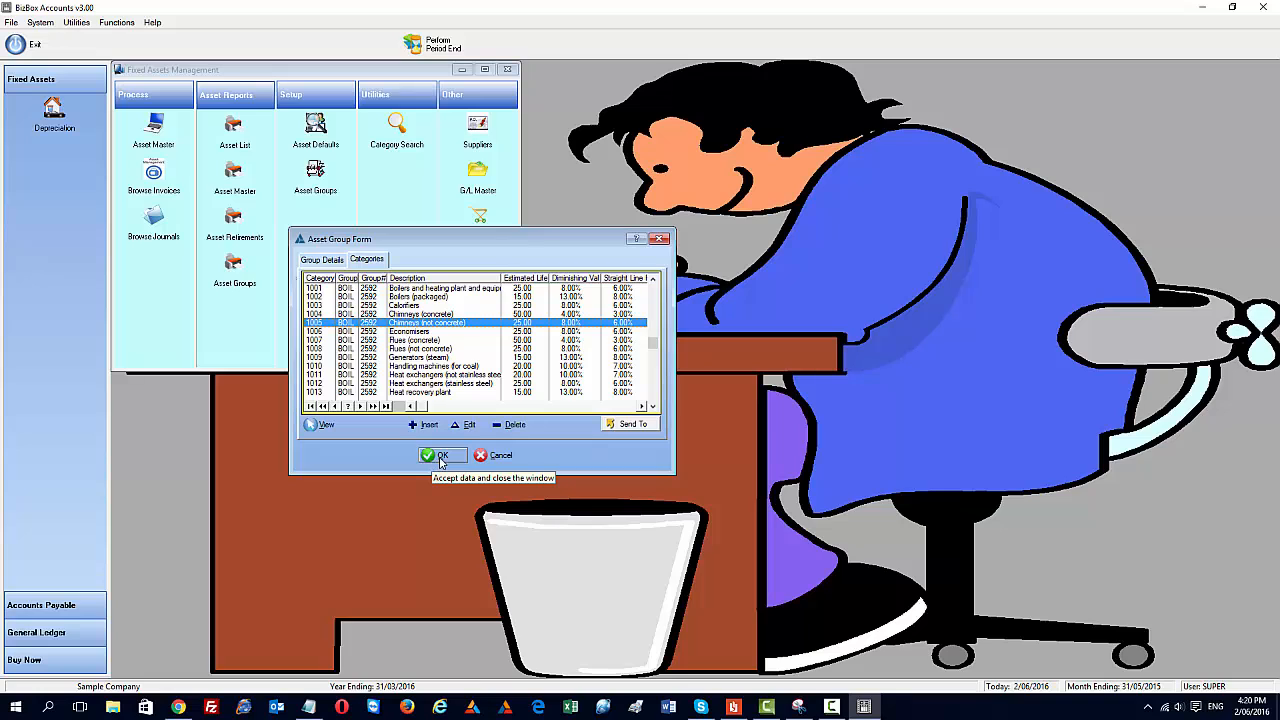
pyautogui.click(440, 459)
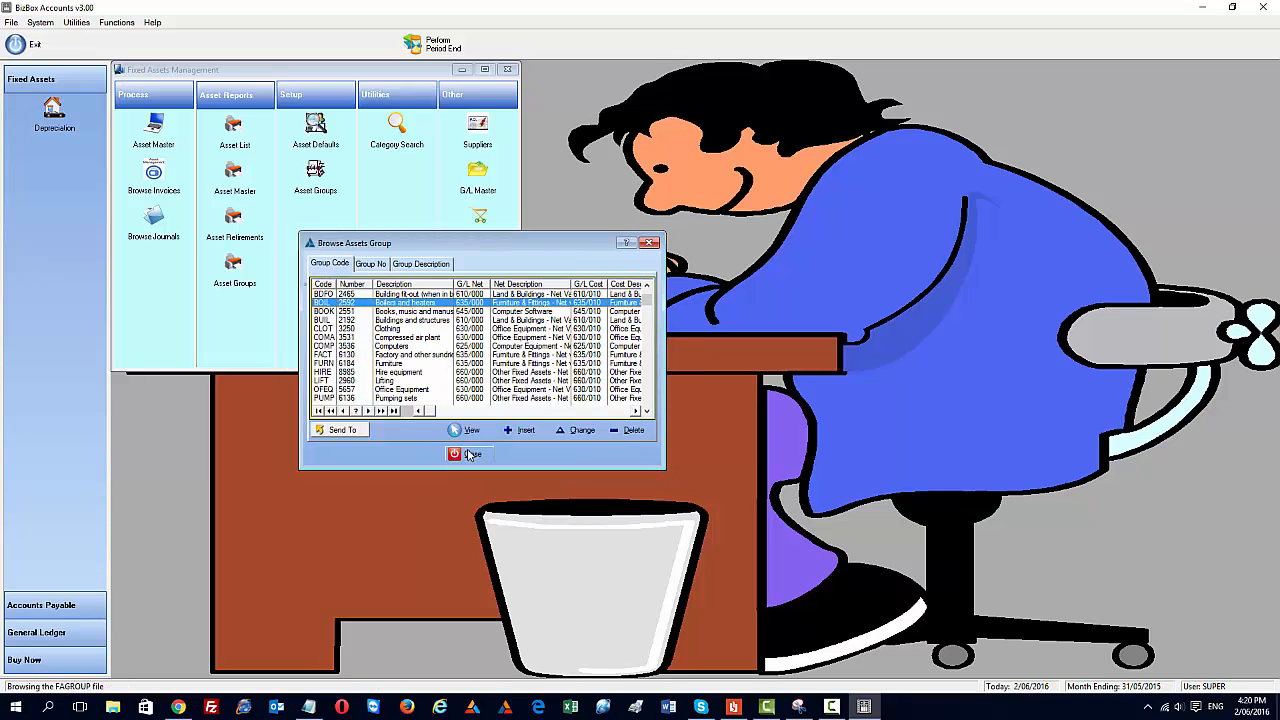
pyautogui.click(470, 455)
# Step: Search the asset categories for "laptop", check its category and group, and close the search
pyautogui.click(398, 135)
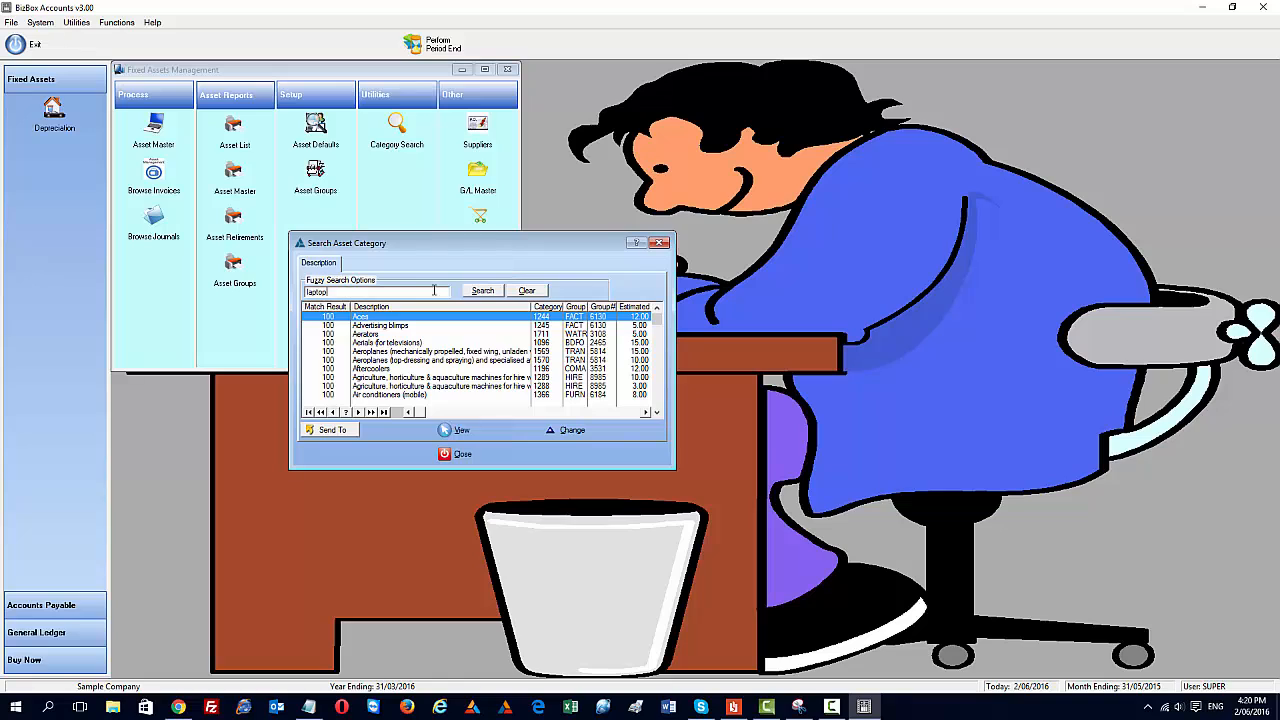
pyautogui.click(483, 290)
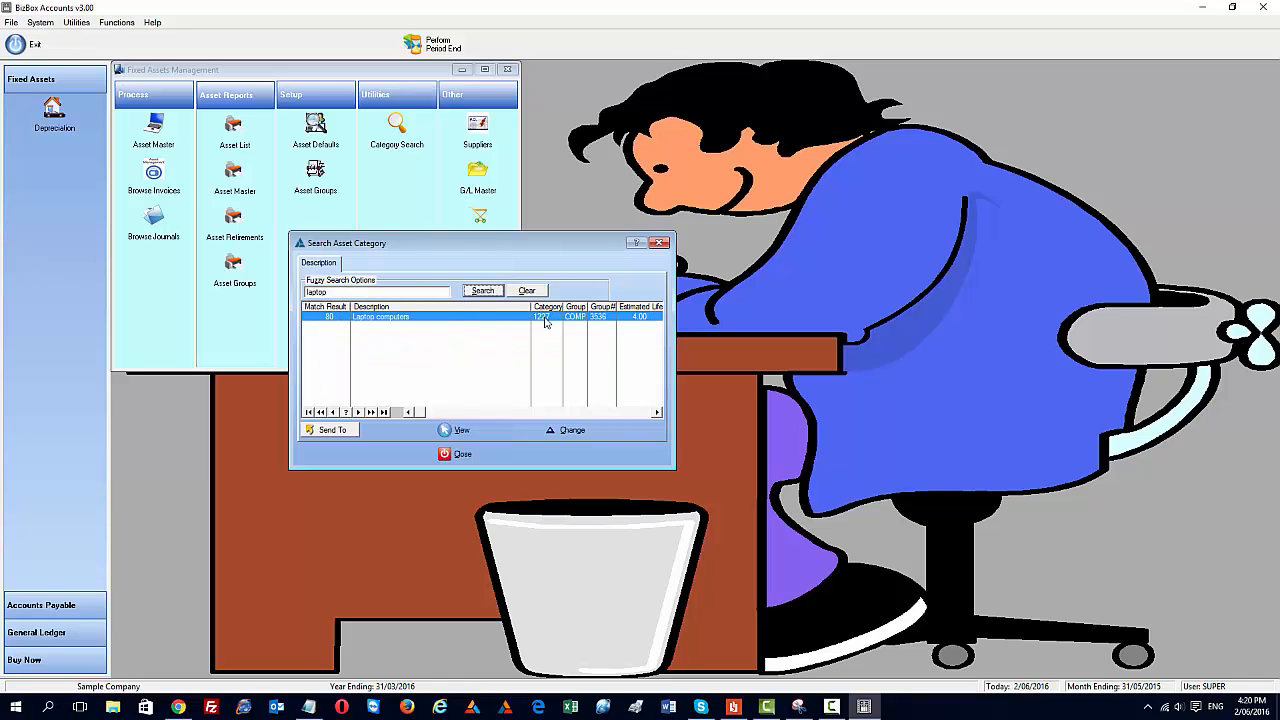
pyautogui.click(462, 455)
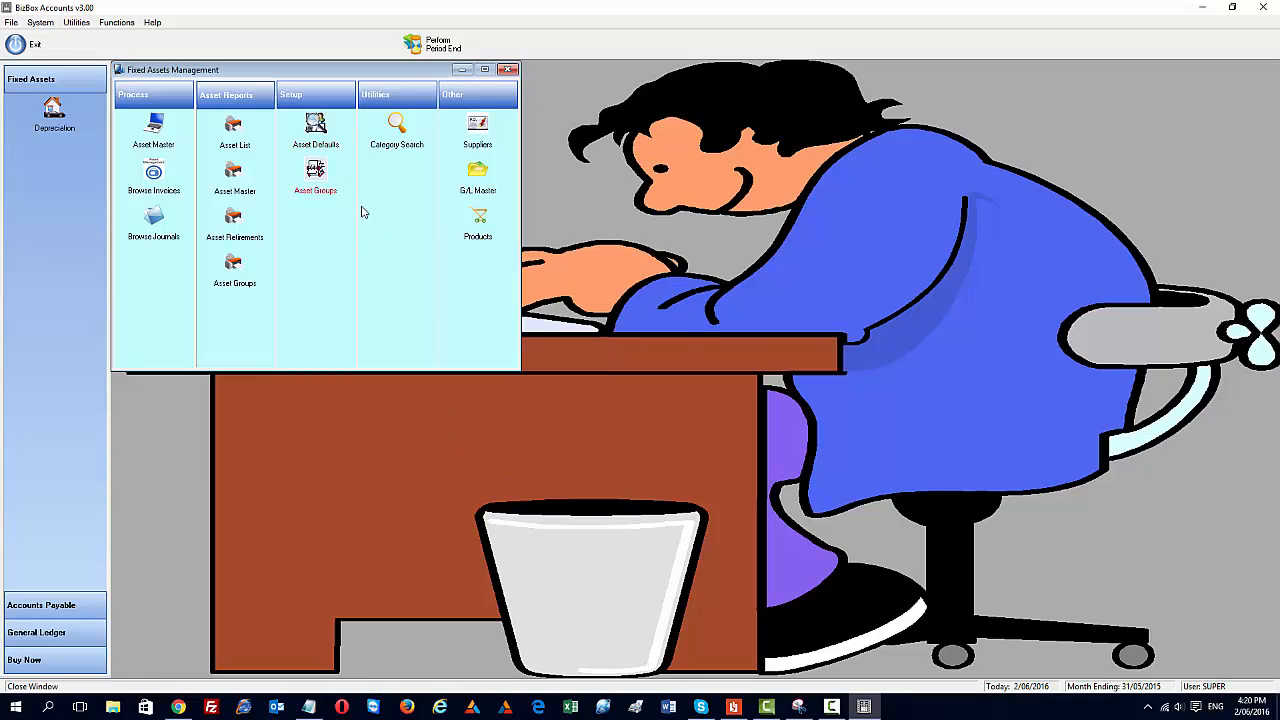
# Step: Look through the fixed asset products list and the suppliers list, closing each one
pyautogui.click(478, 222)
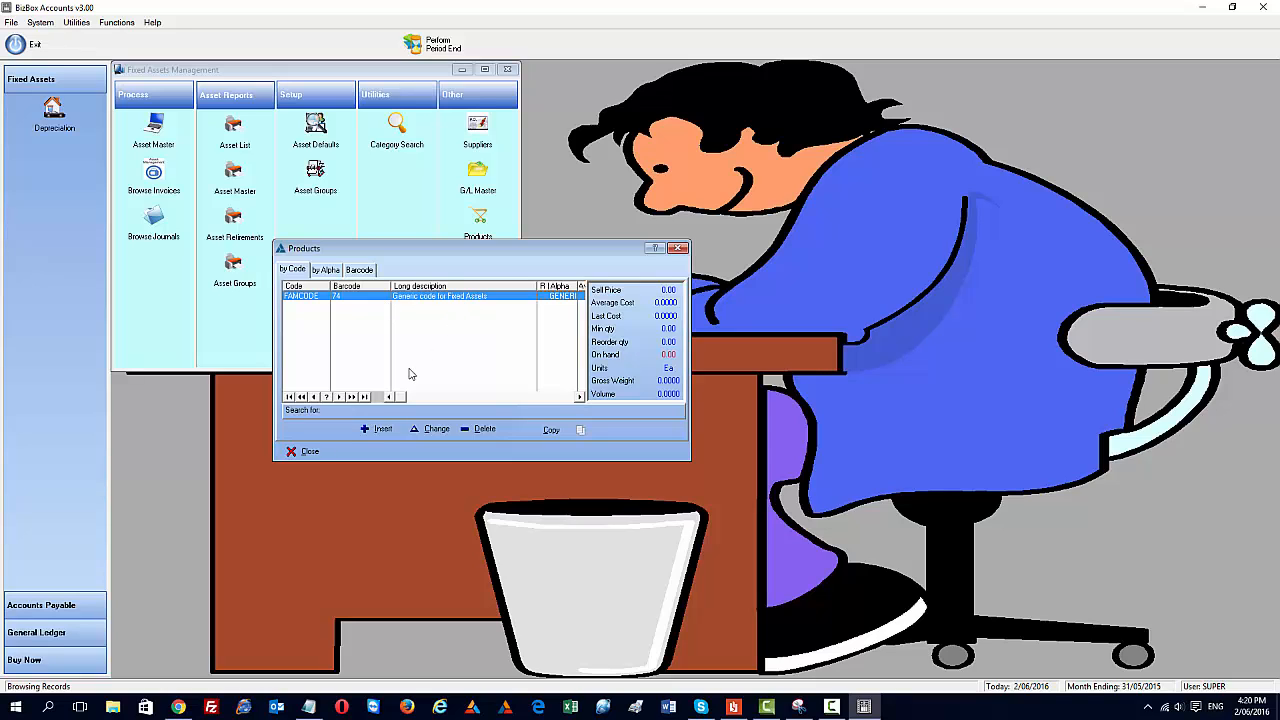
pyautogui.click(311, 453)
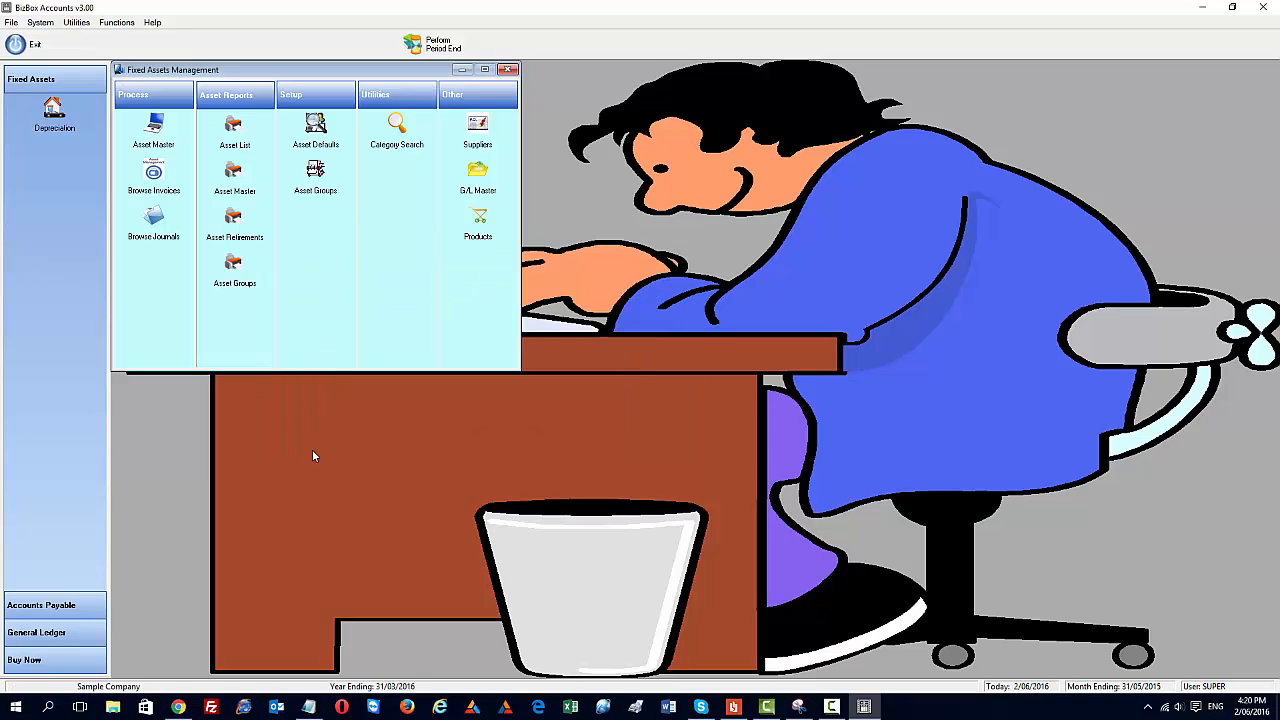
pyautogui.click(474, 128)
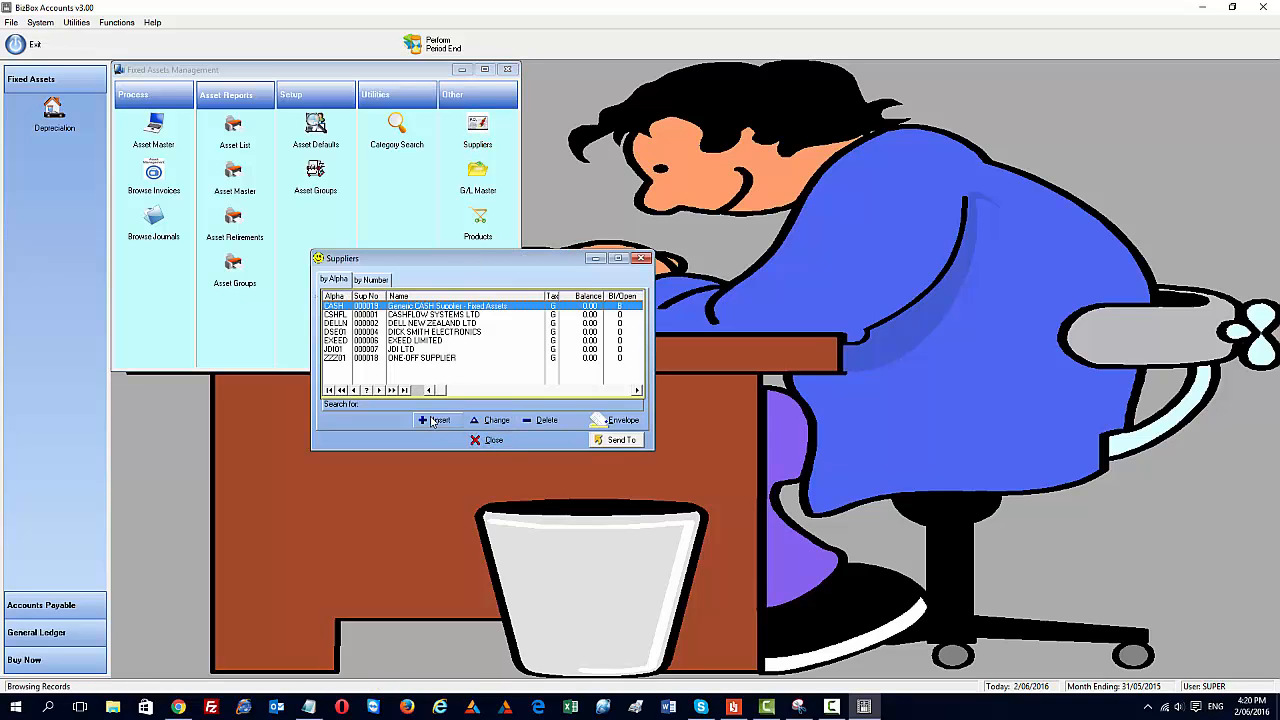
pyautogui.click(487, 440)
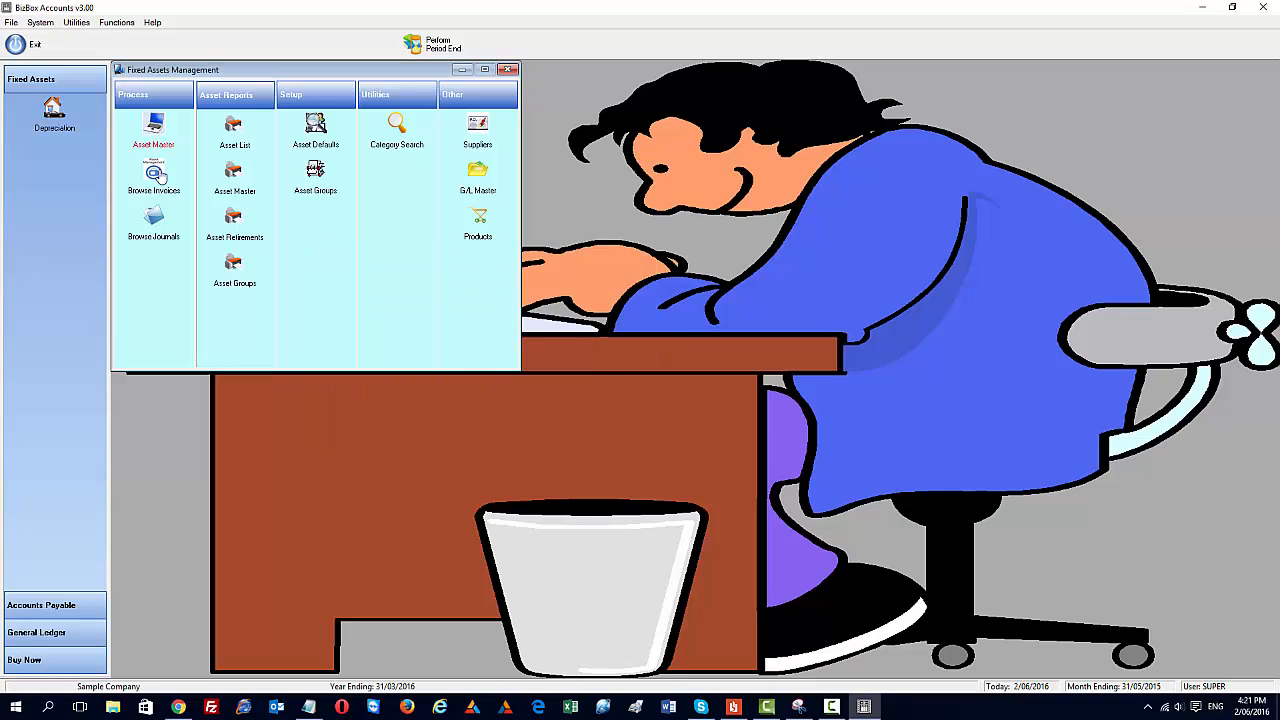
# Step: Browse the asset master file's sold and written-off assets, then return to the list by asset number
pyautogui.click(156, 130)
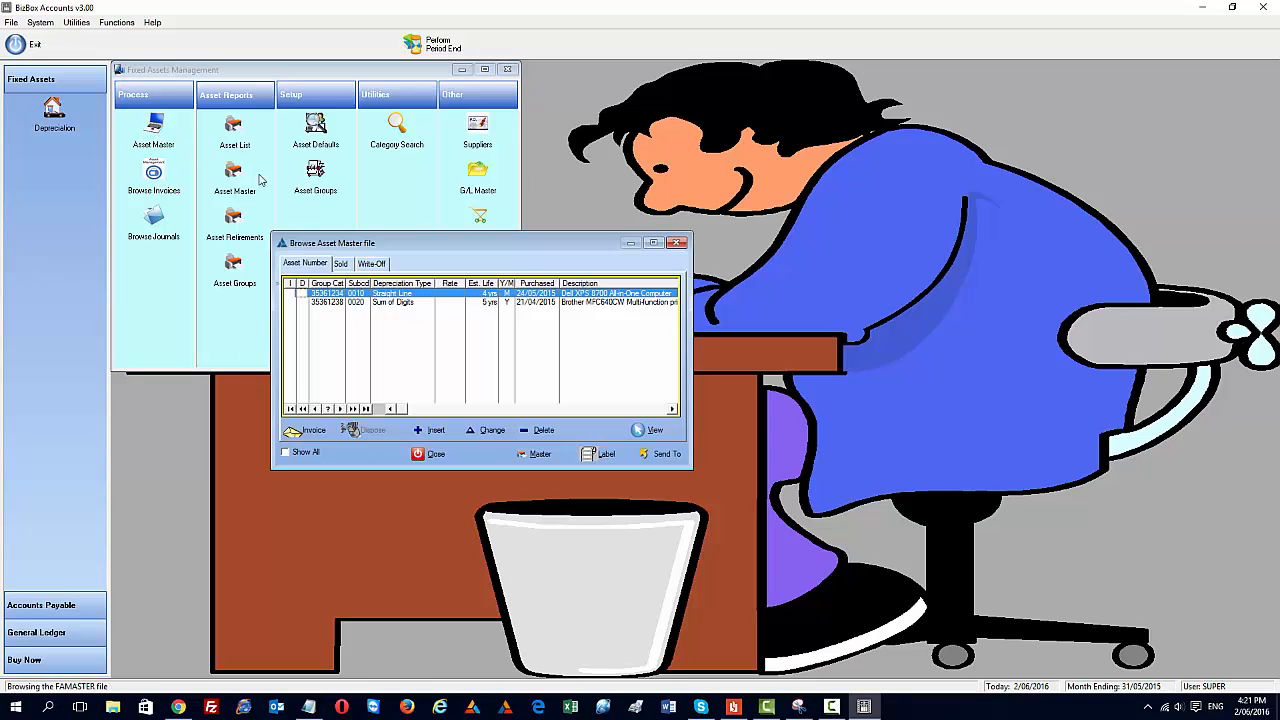
pyautogui.click(342, 264)
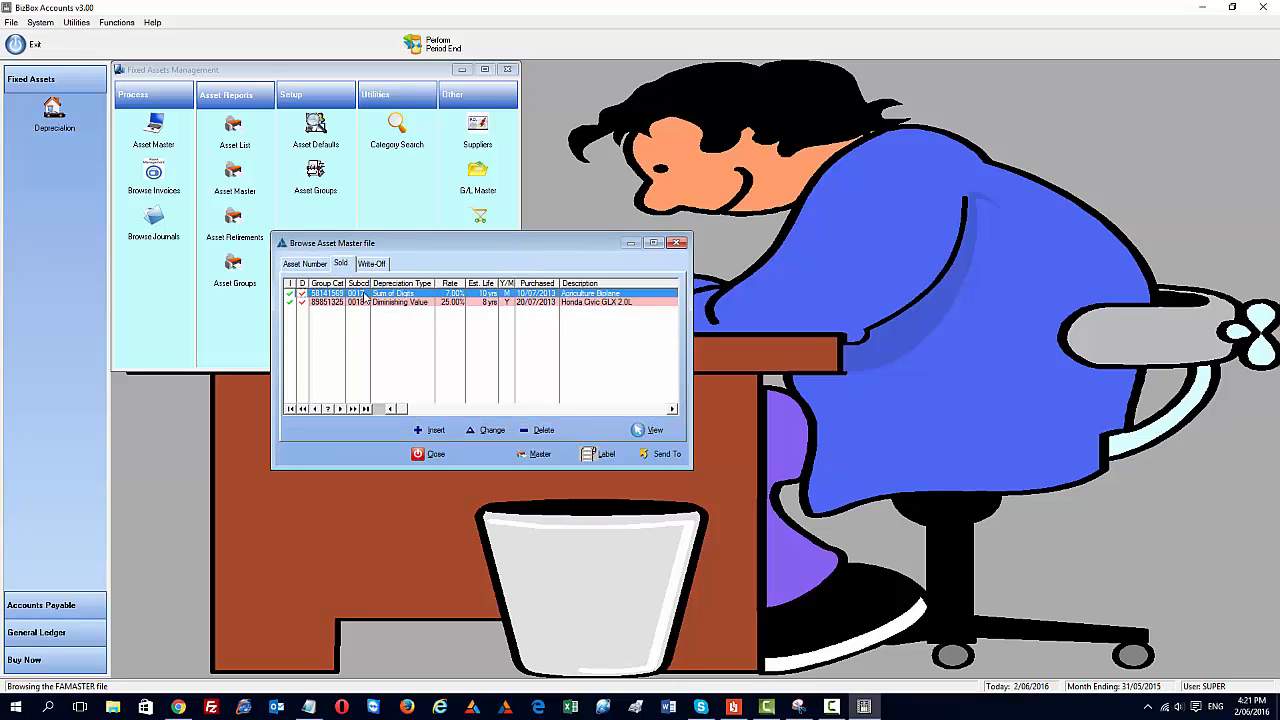
pyautogui.click(379, 267)
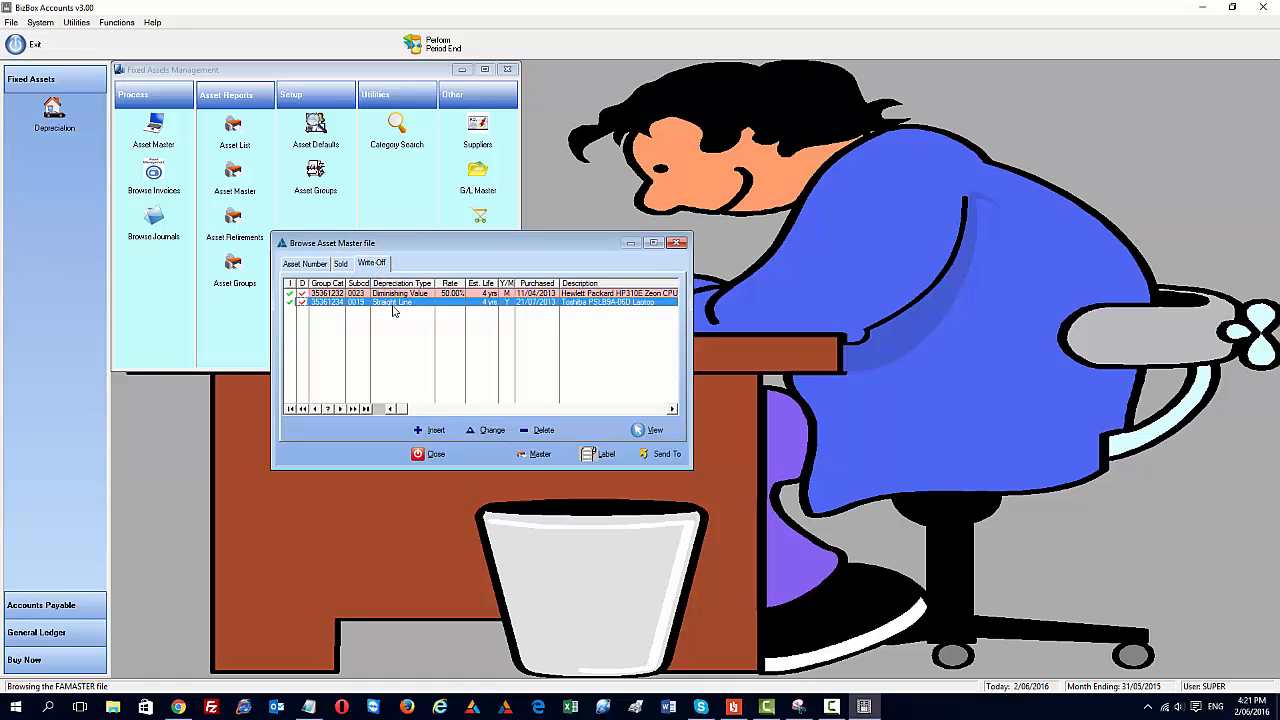
pyautogui.click(310, 264)
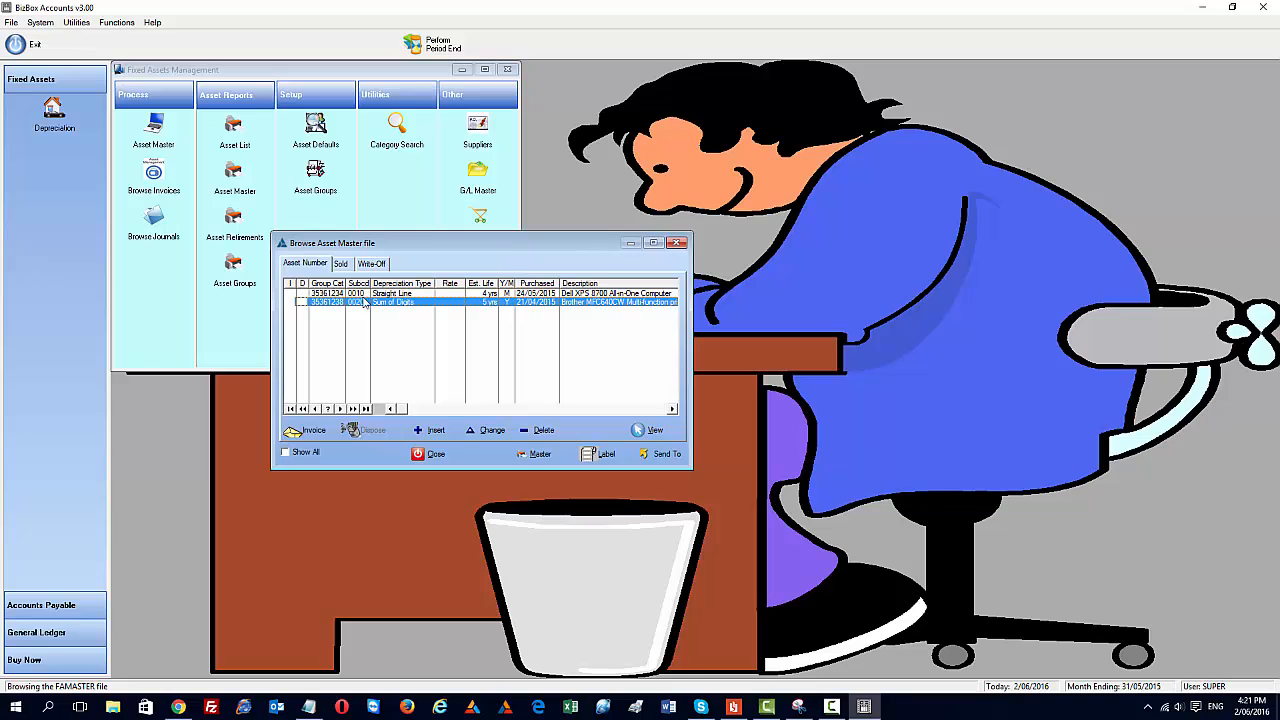
# Step: Open the Dell XPS 8700 All-in-One Computer asset record and review its general details, purchase reference, first-used date and residual value
pyautogui.click(445, 294)
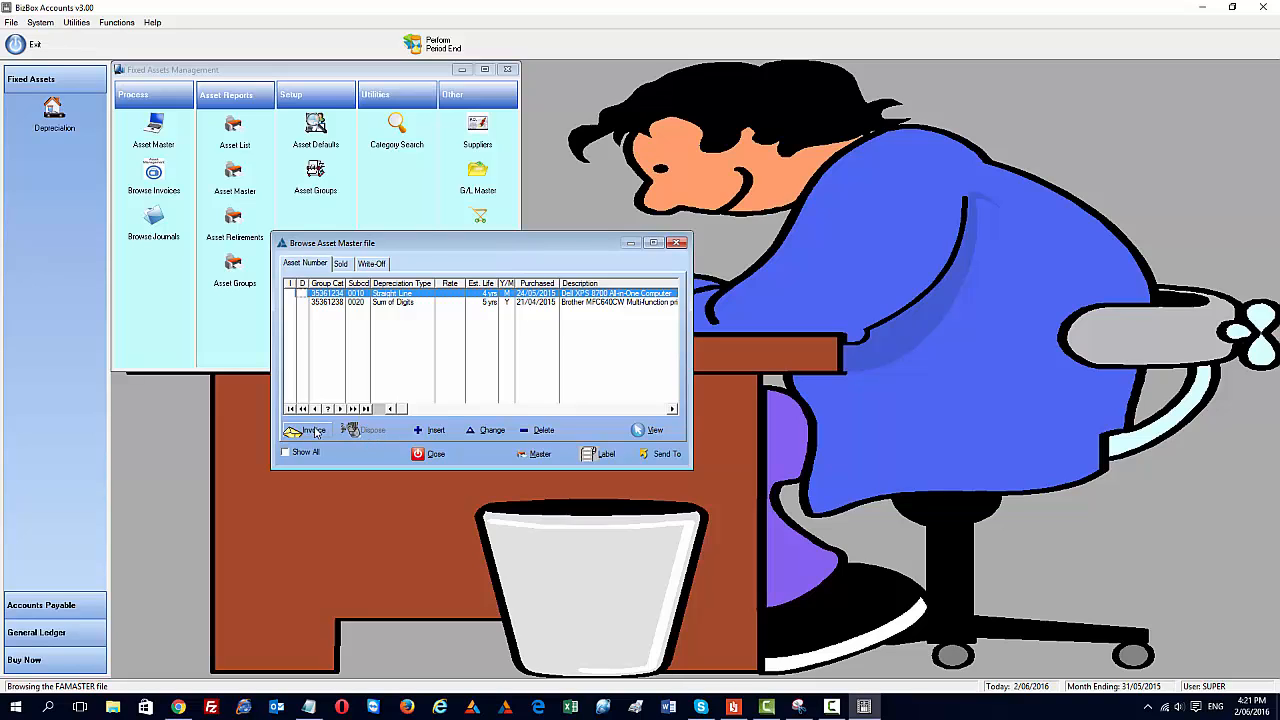
pyautogui.click(491, 432)
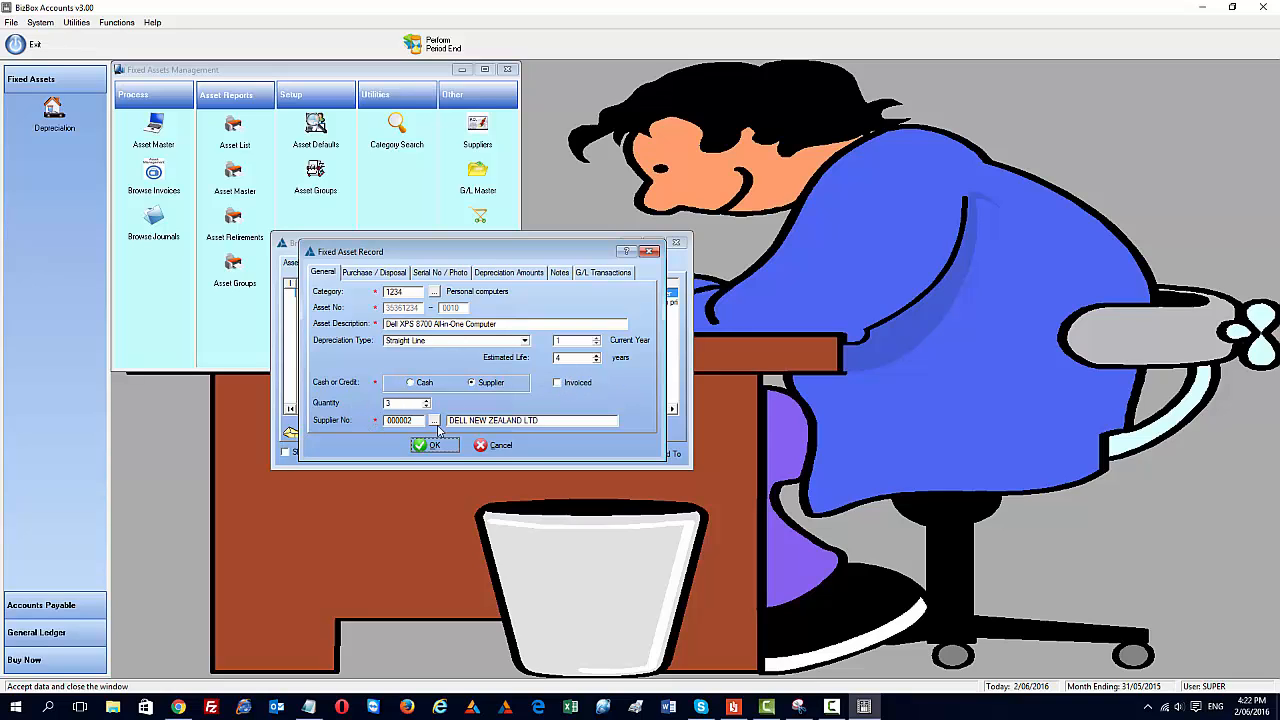
pyautogui.click(386, 274)
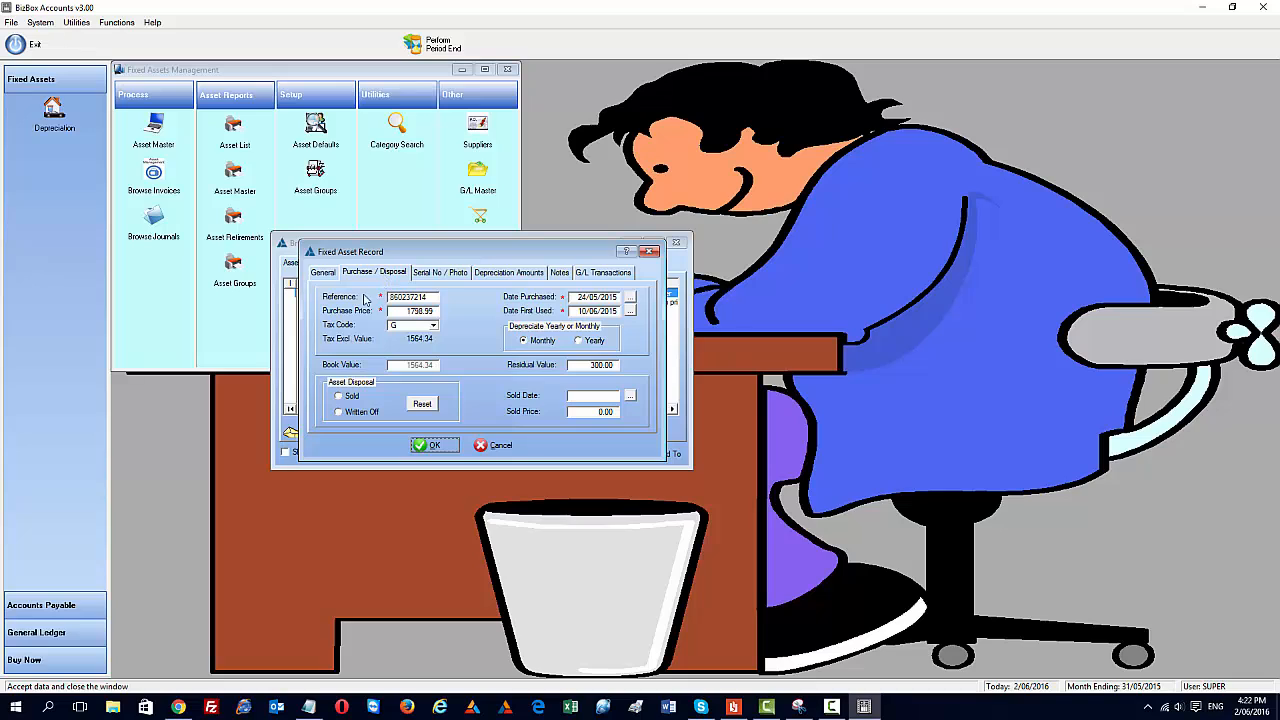
pyautogui.click(436, 297)
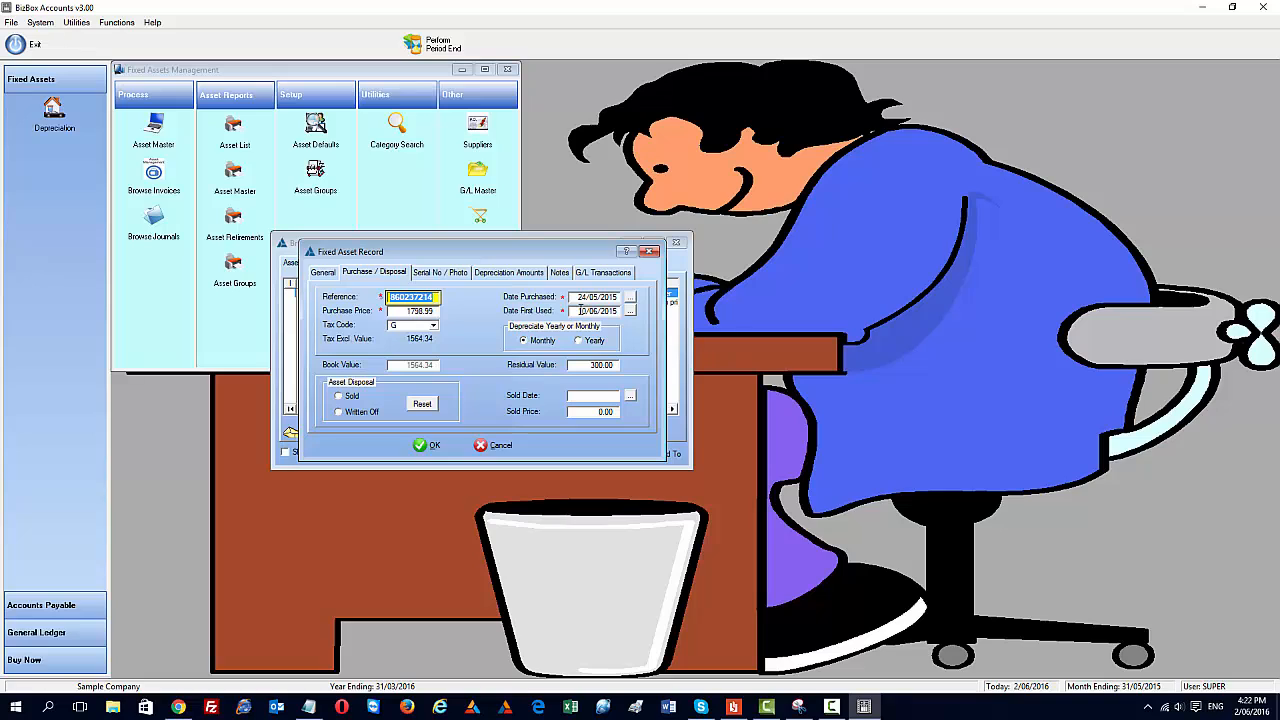
pyautogui.click(574, 311)
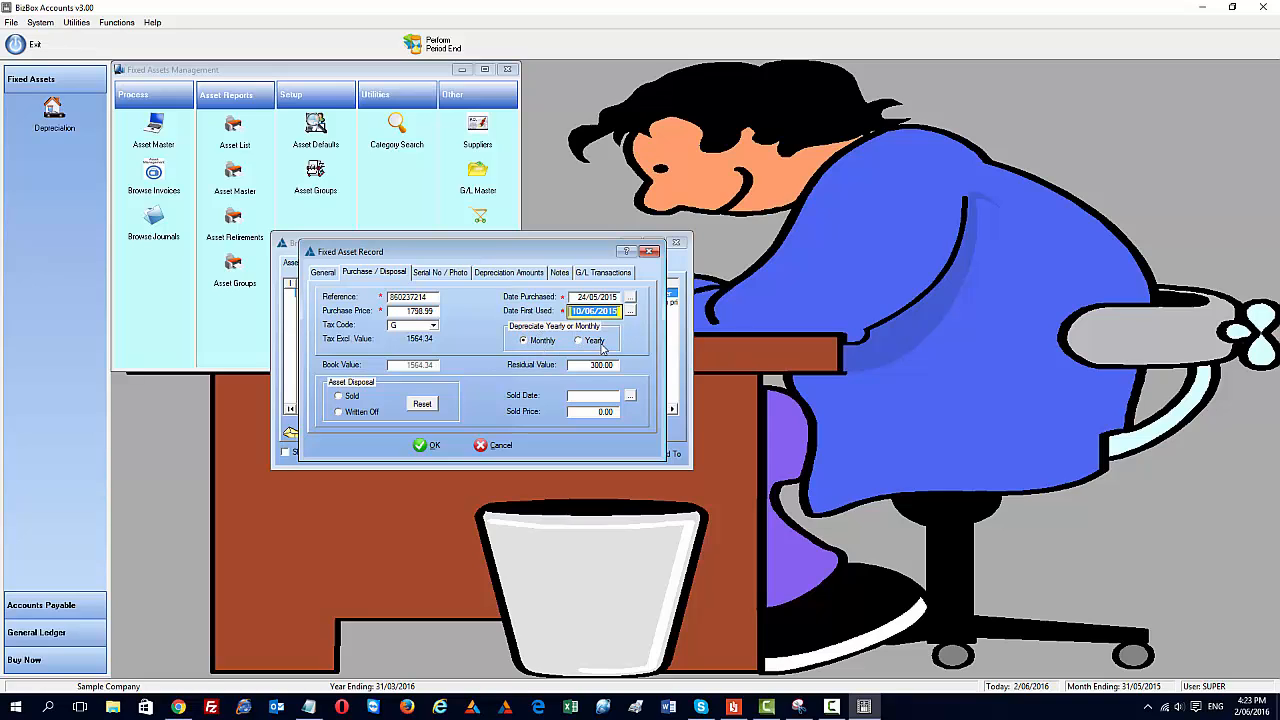
pyautogui.click(587, 366)
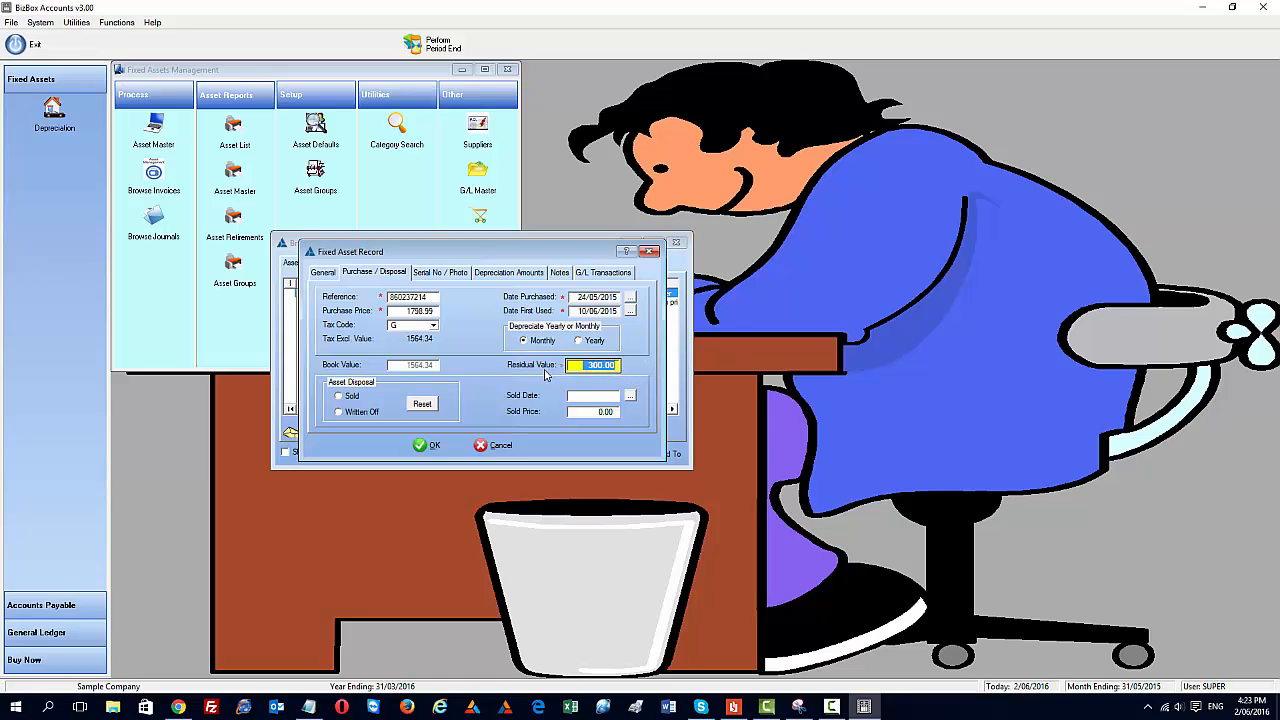
# Step: Review the Dell computer record's serial number and photo, depreciation amounts, notes and G/L transactions
pyautogui.click(445, 275)
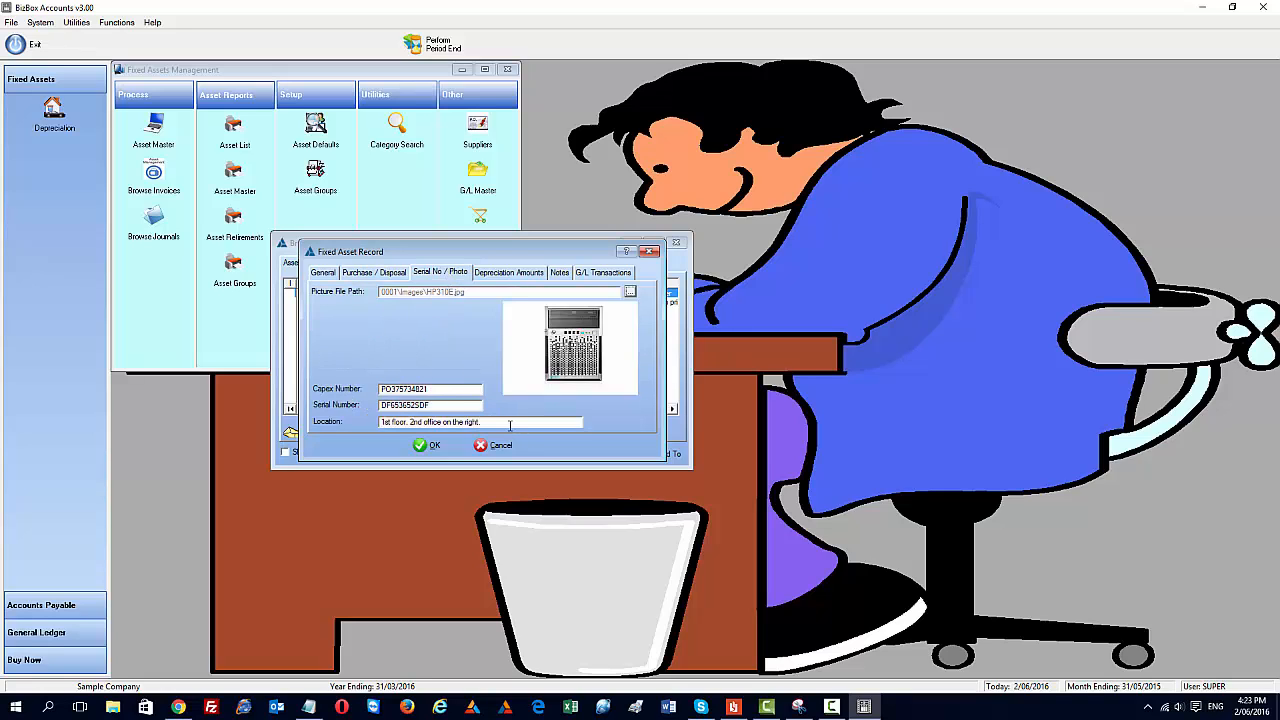
pyautogui.click(512, 273)
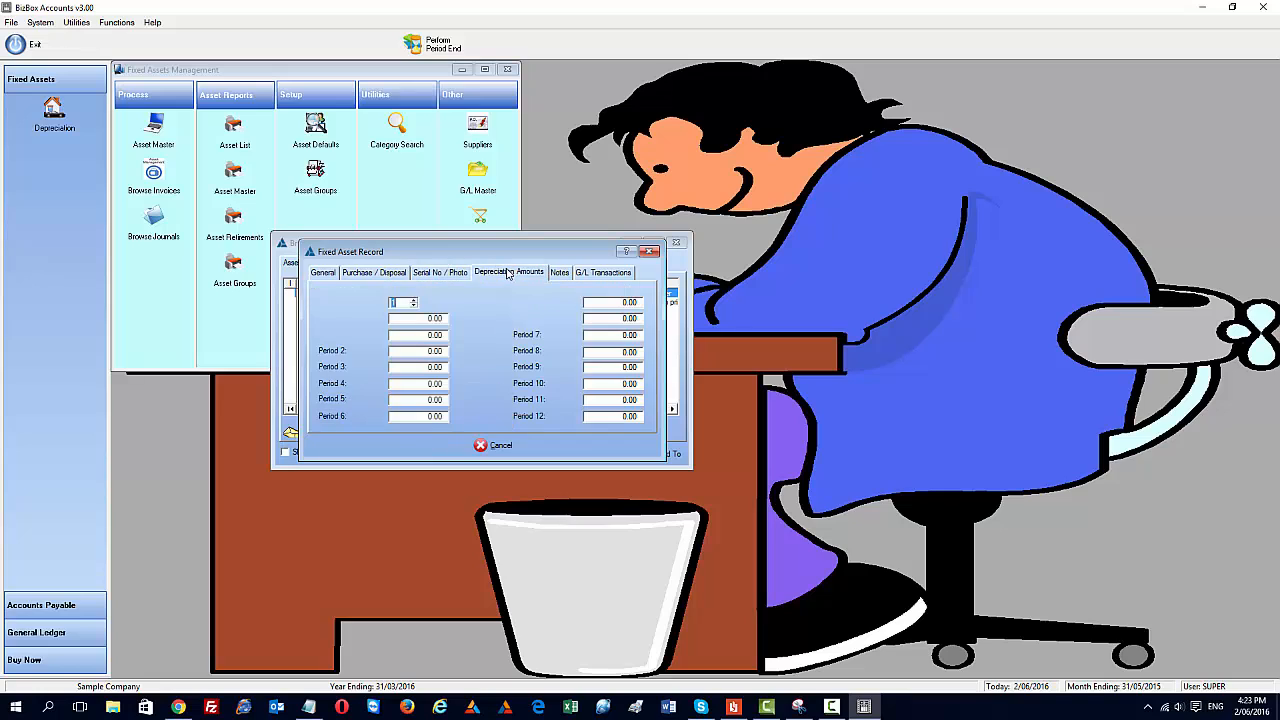
pyautogui.click(560, 275)
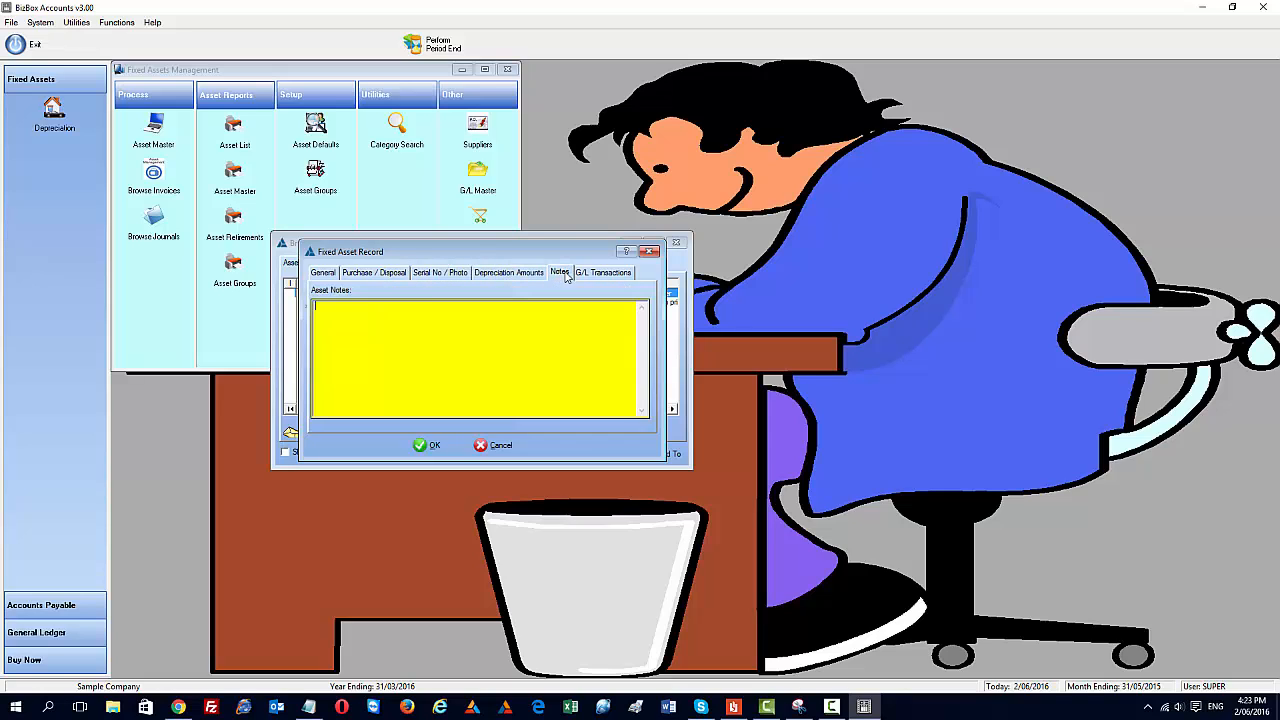
pyautogui.click(609, 274)
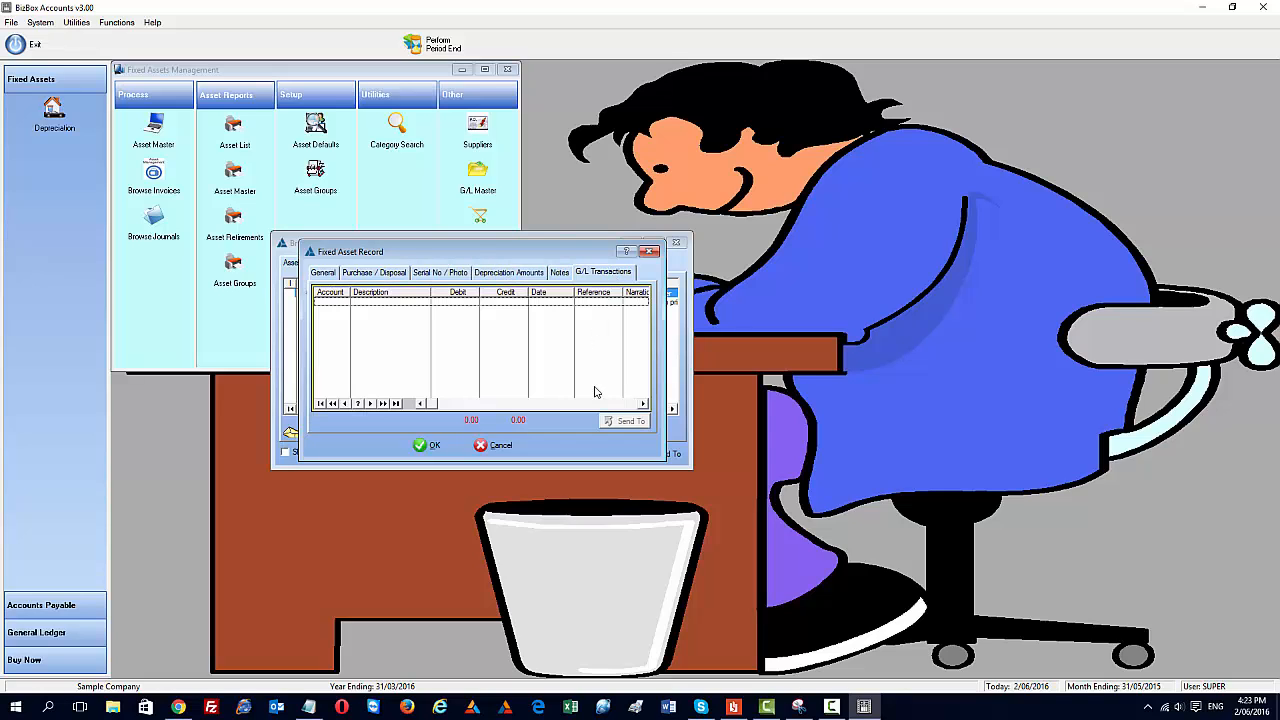
# Step: Recheck the Dell computer's serial number and photo, examine its first-used and purchase dates, and close the record
pyautogui.click(440, 274)
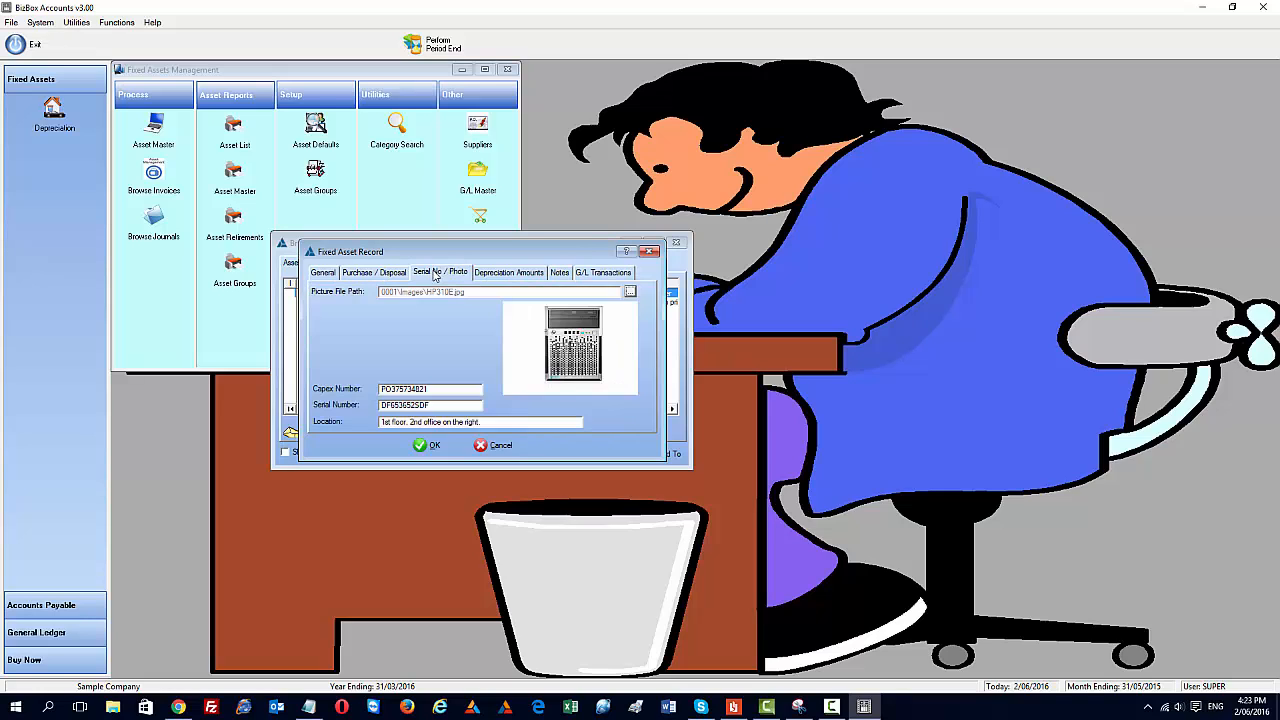
pyautogui.click(400, 274)
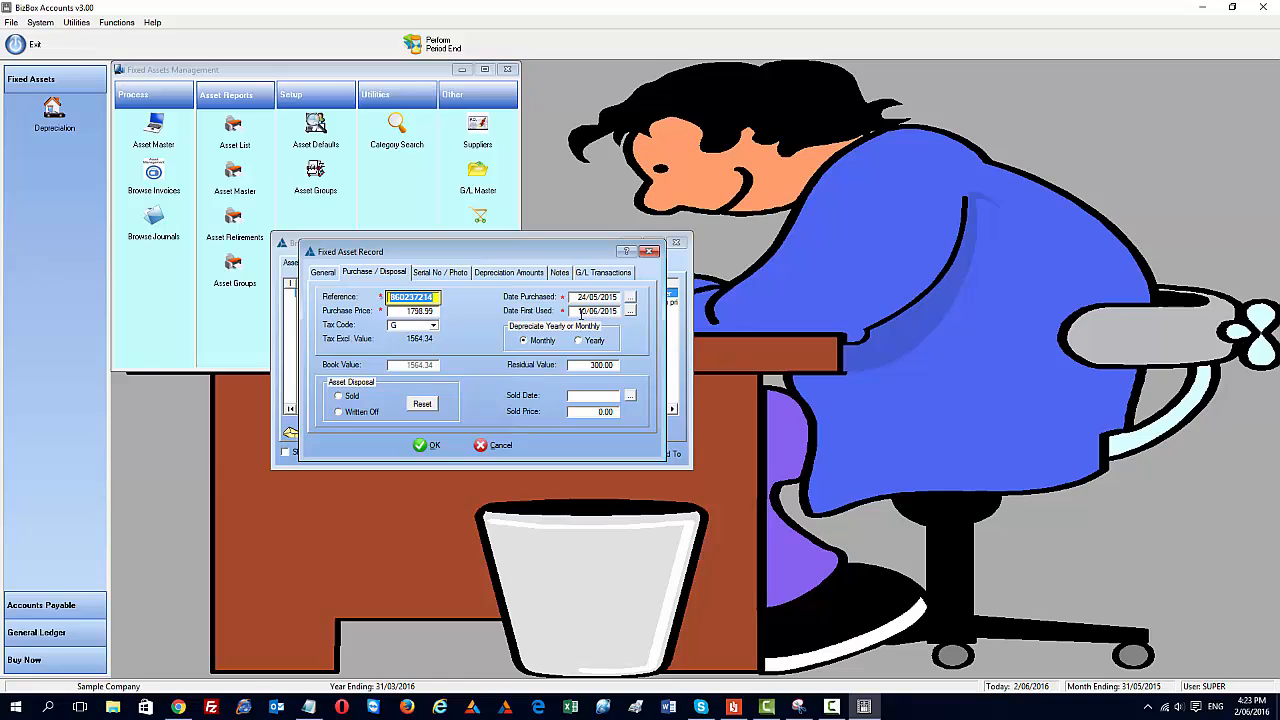
pyautogui.click(576, 312)
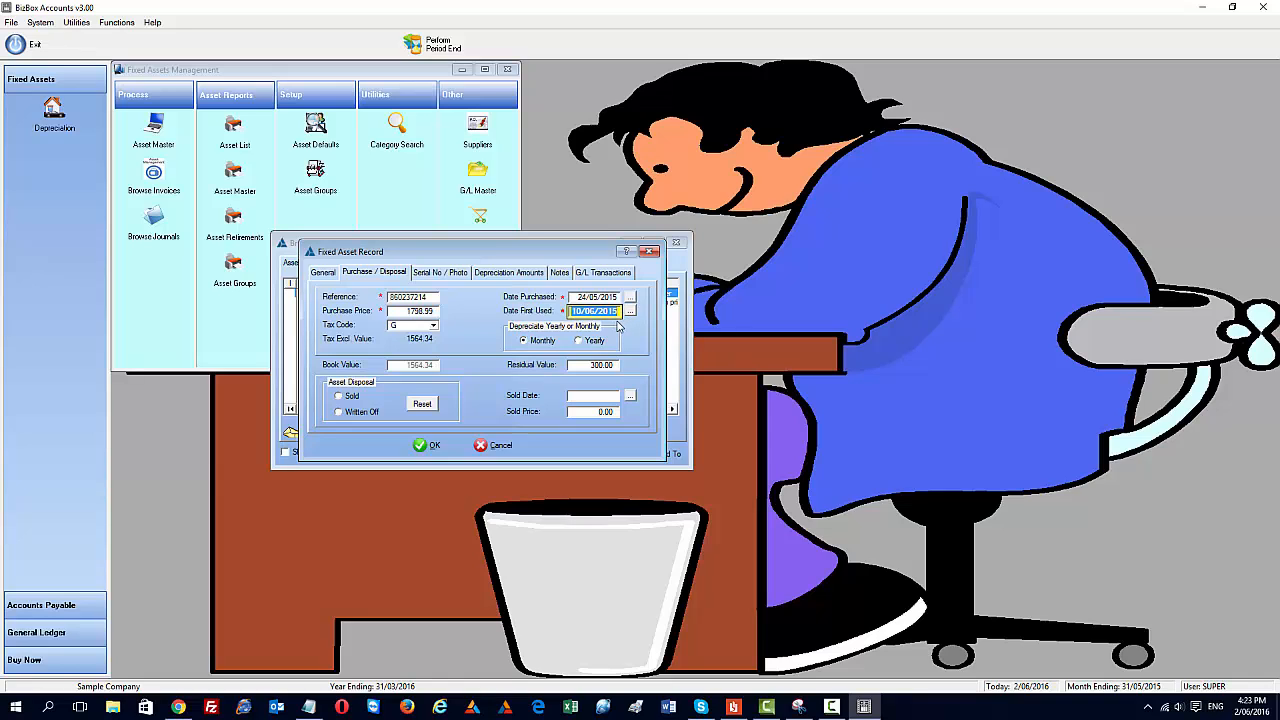
pyautogui.click(580, 298)
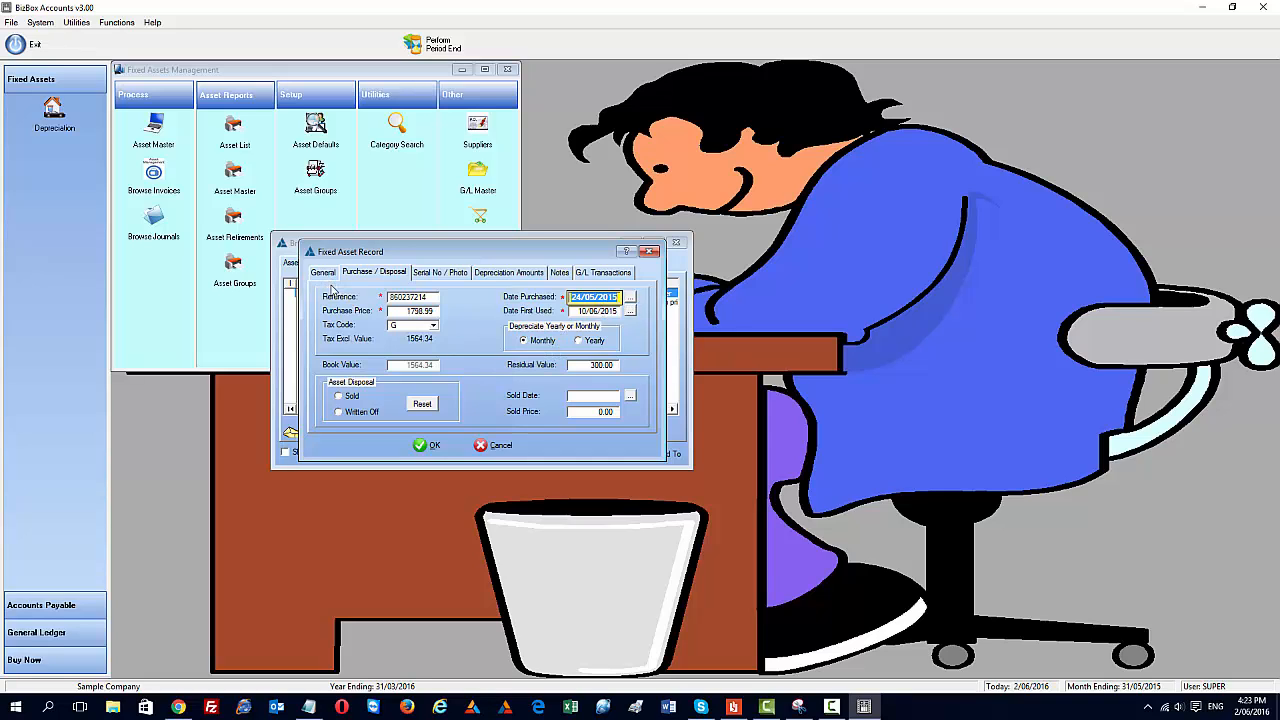
pyautogui.click(433, 447)
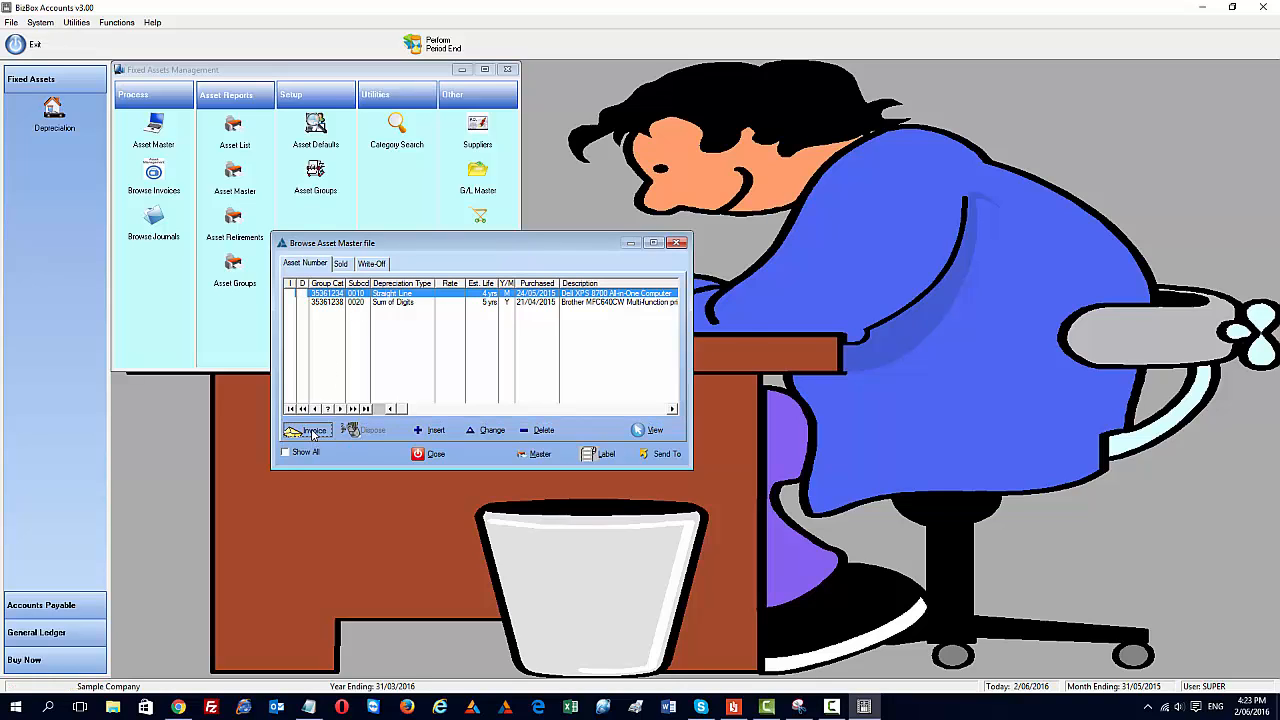
# Step: Invoice the Dell computer asset, check the G/L transactions in its record, and close the asset master file
pyautogui.click(605, 377)
pyautogui.click(484, 432)
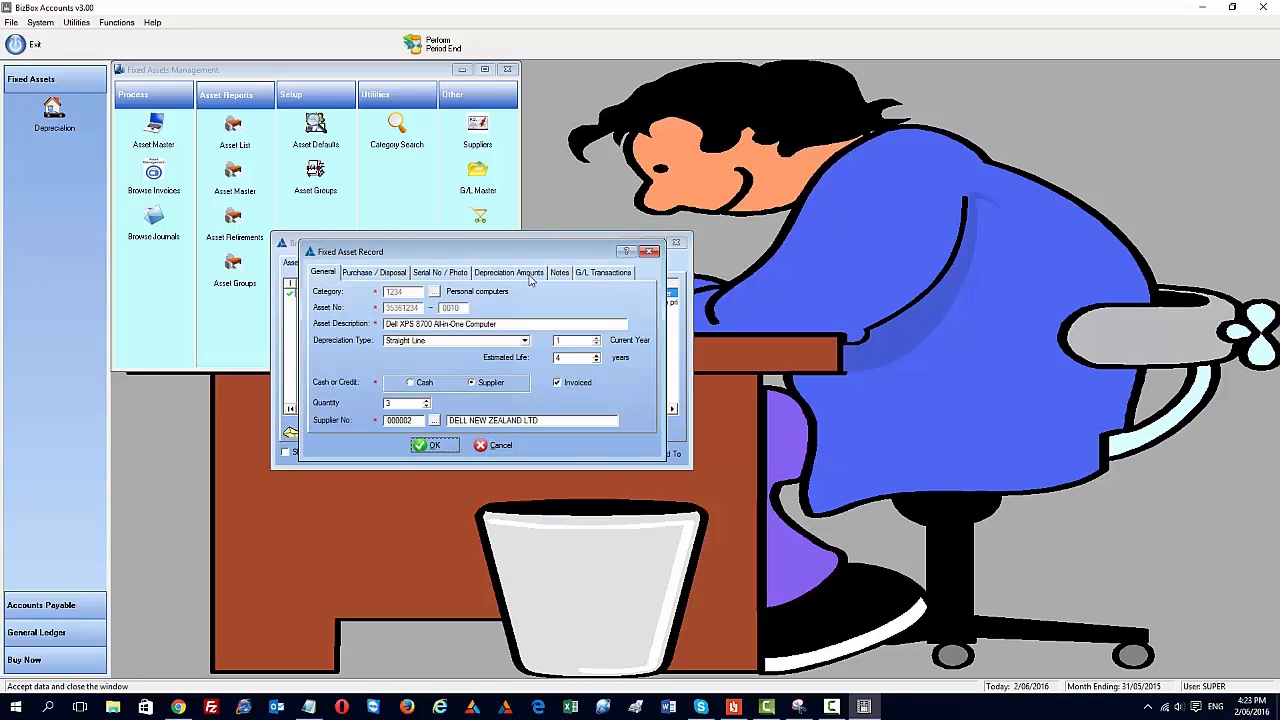
pyautogui.click(596, 274)
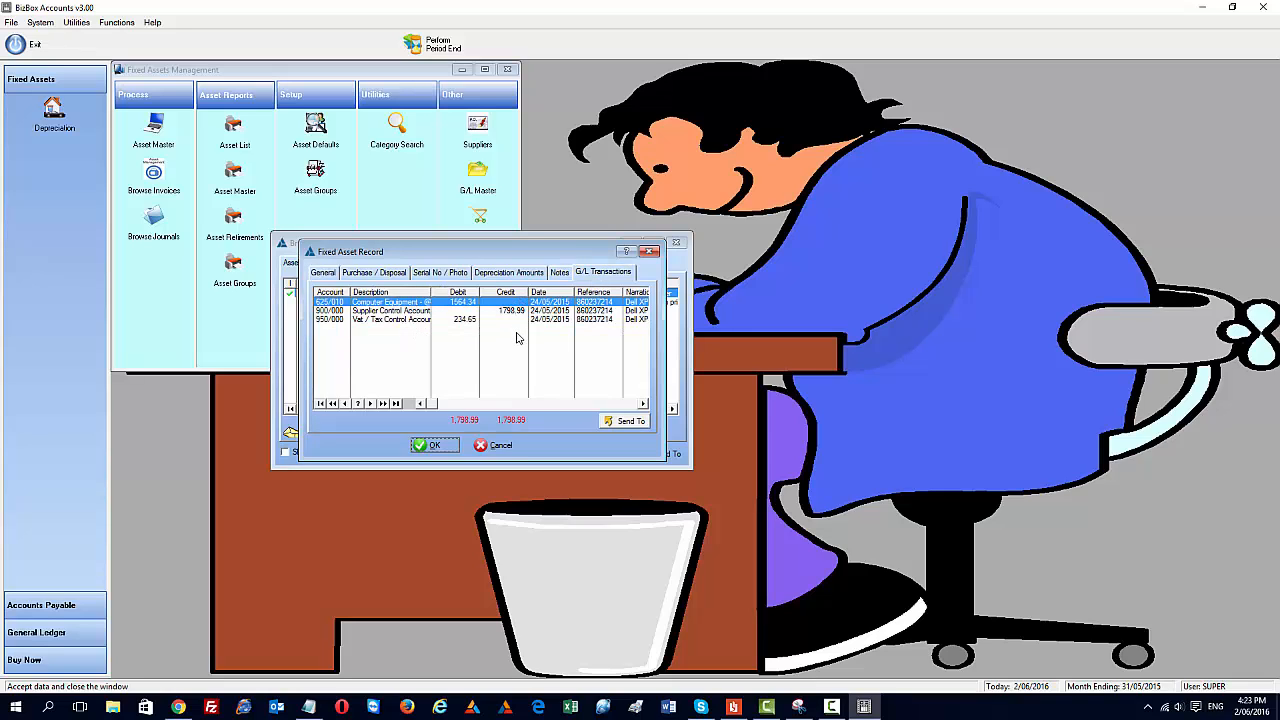
pyautogui.click(432, 445)
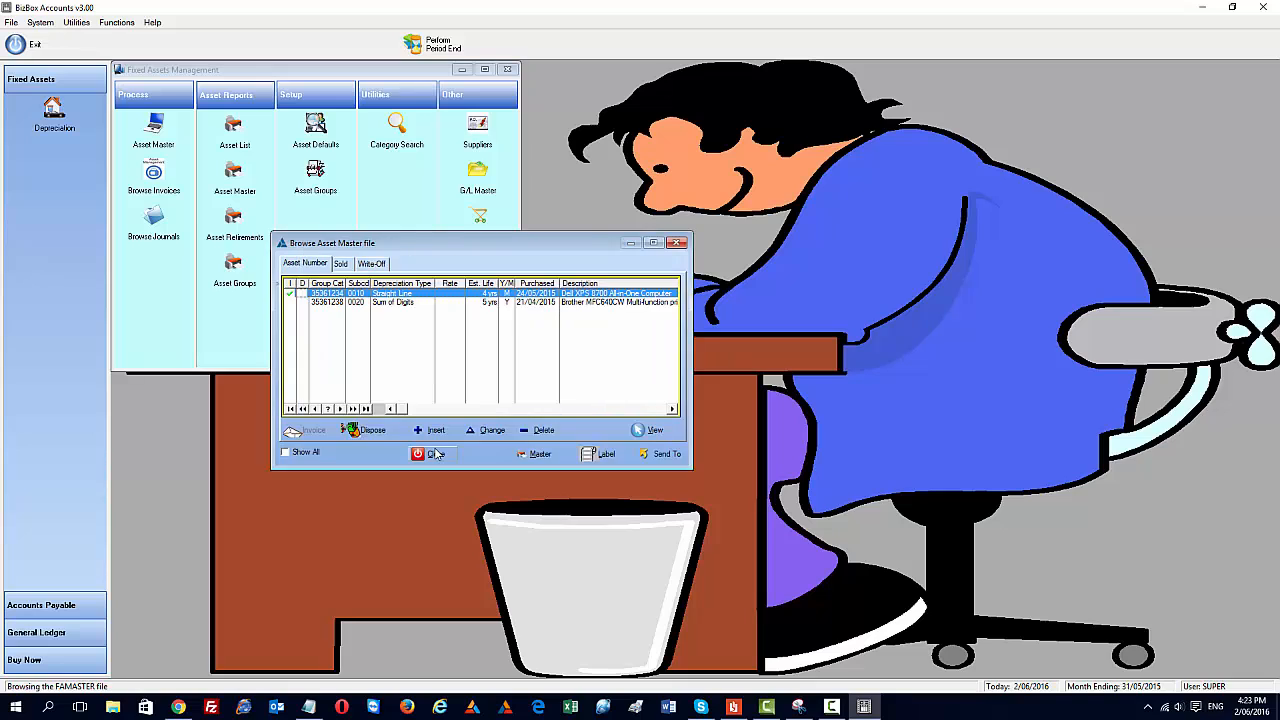
pyautogui.click(432, 446)
# Step: Preview the general ledger trial balance for period 2, examine the account postings, and close the report
pyautogui.click(40, 632)
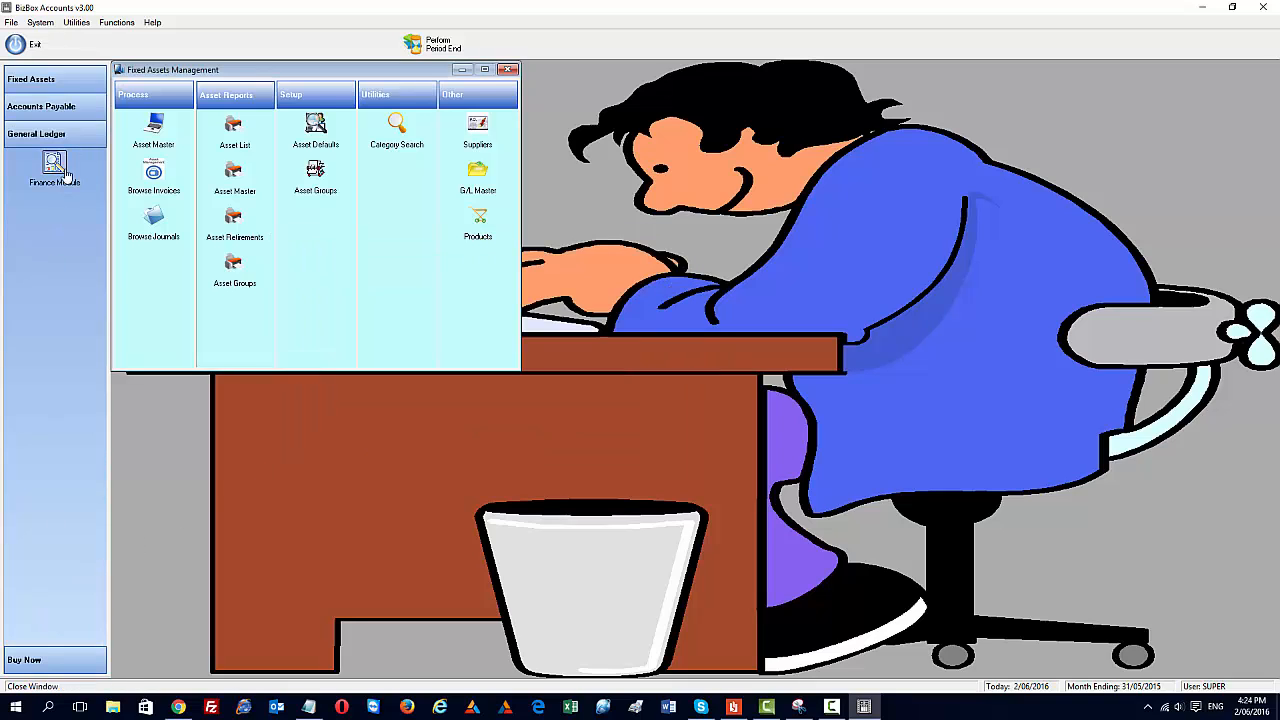
pyautogui.click(55, 166)
pyautogui.click(234, 177)
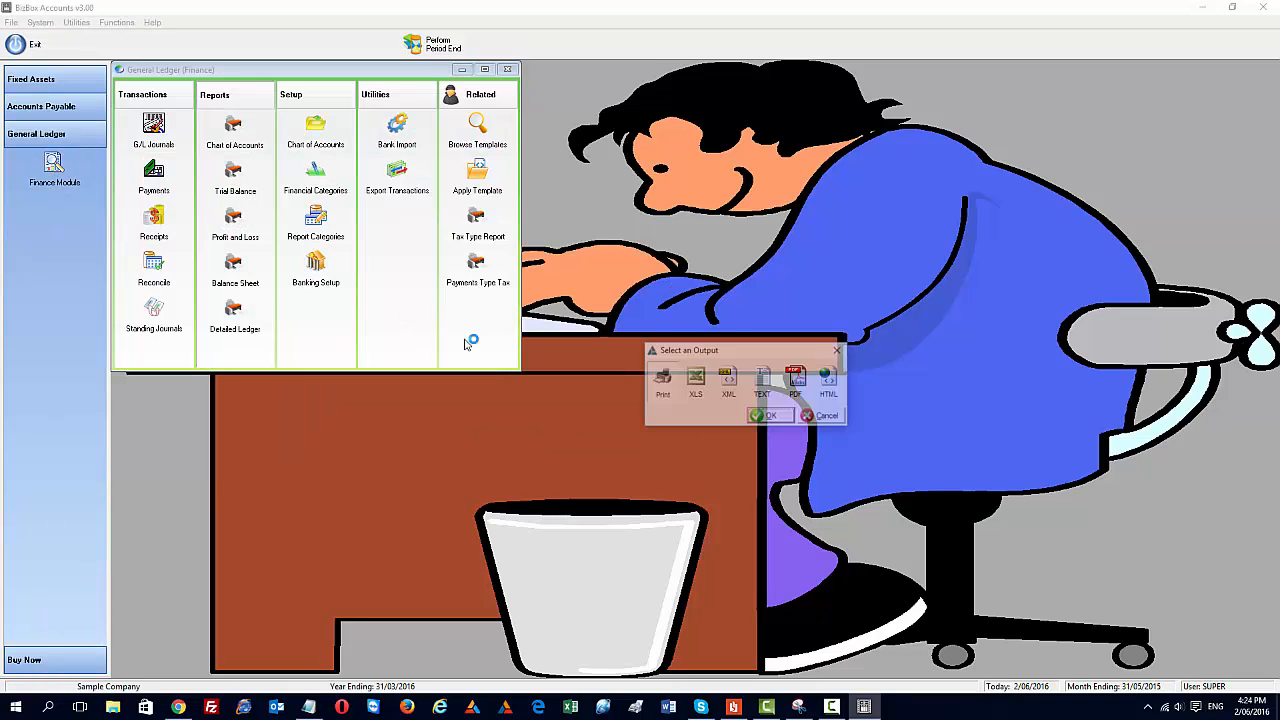
pyautogui.click(780, 418)
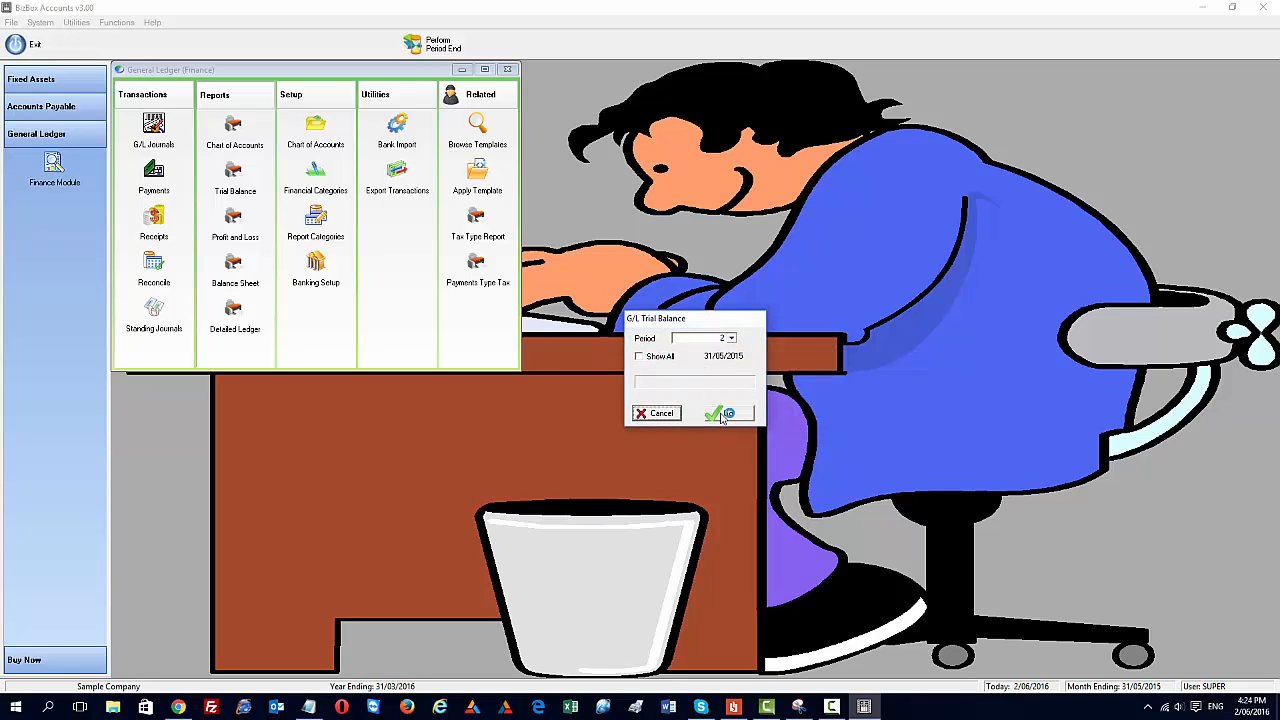
pyautogui.click(724, 412)
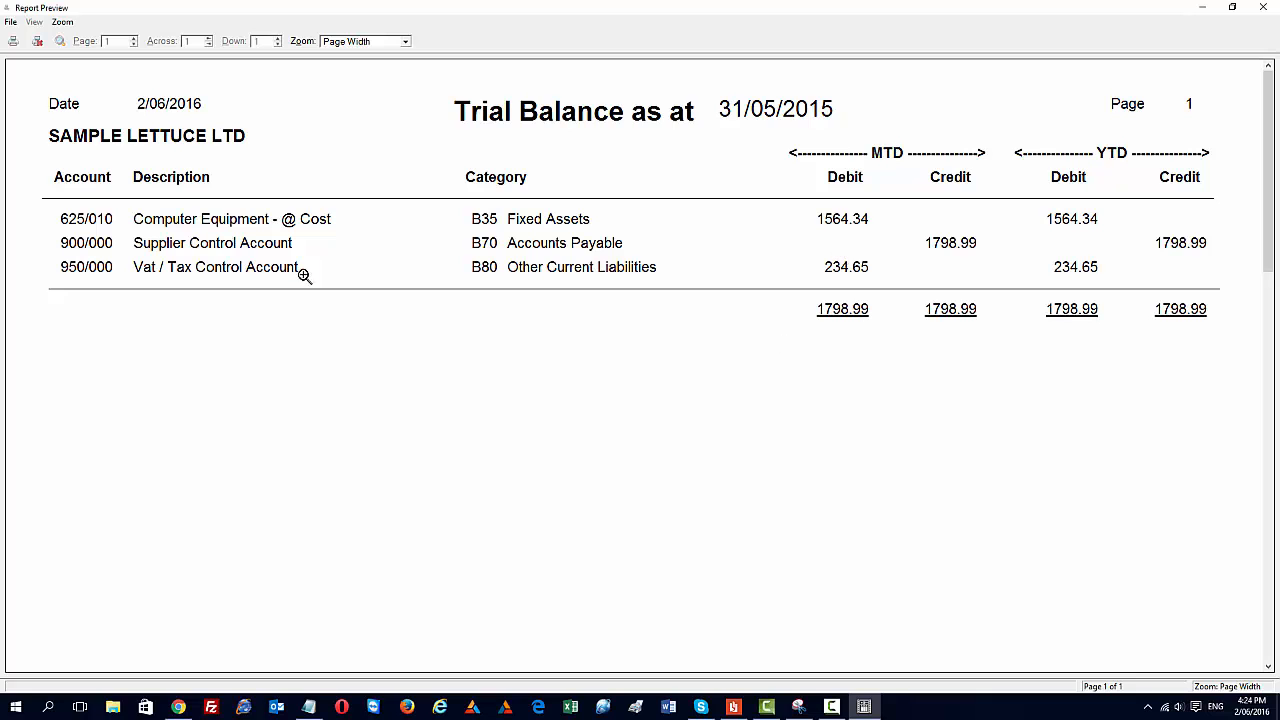
pyautogui.click(38, 44)
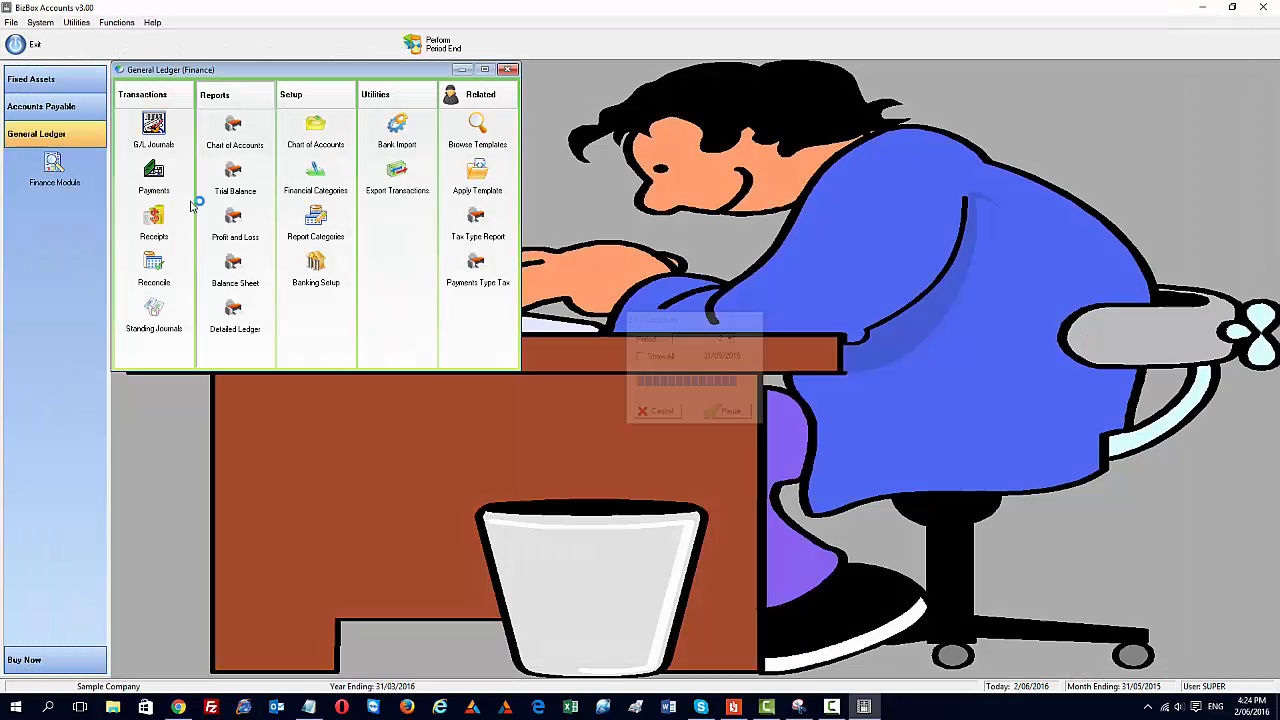
# Step: Reopen the Dell computer's record in the asset master, check its G/L transactions and first-used date, then close the record and list
pyautogui.click(52, 79)
pyautogui.click(153, 130)
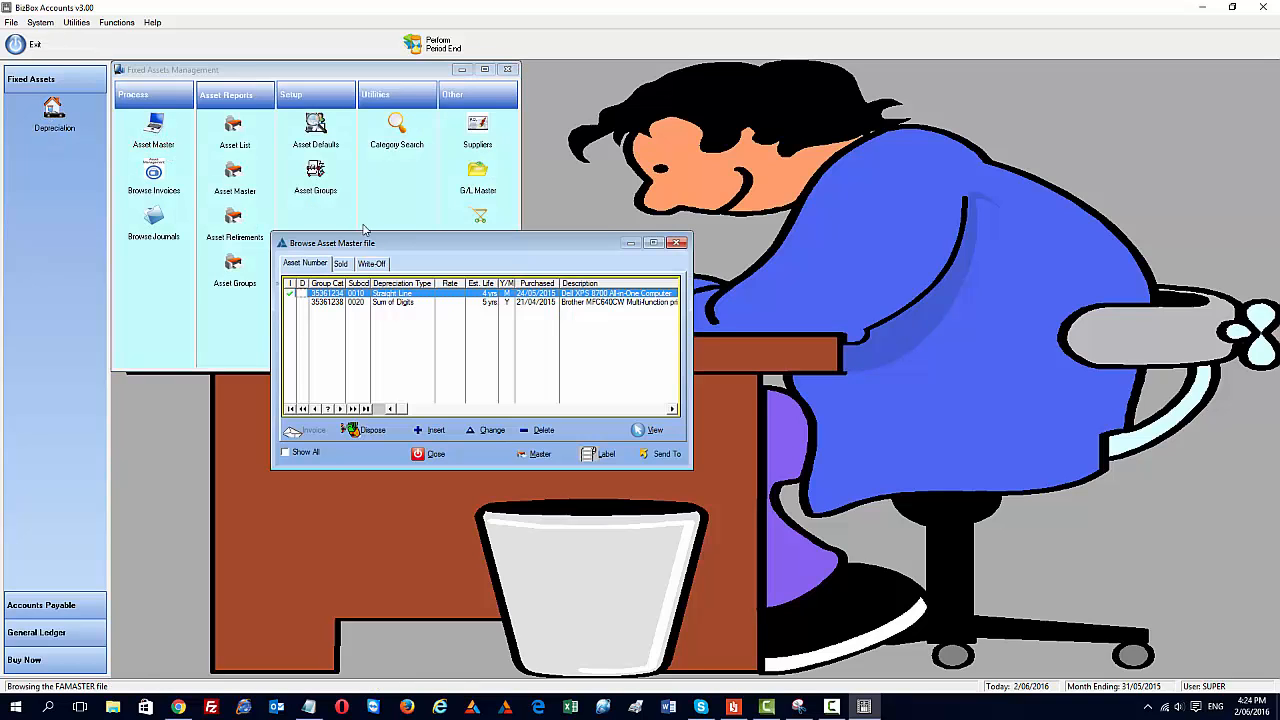
pyautogui.click(487, 431)
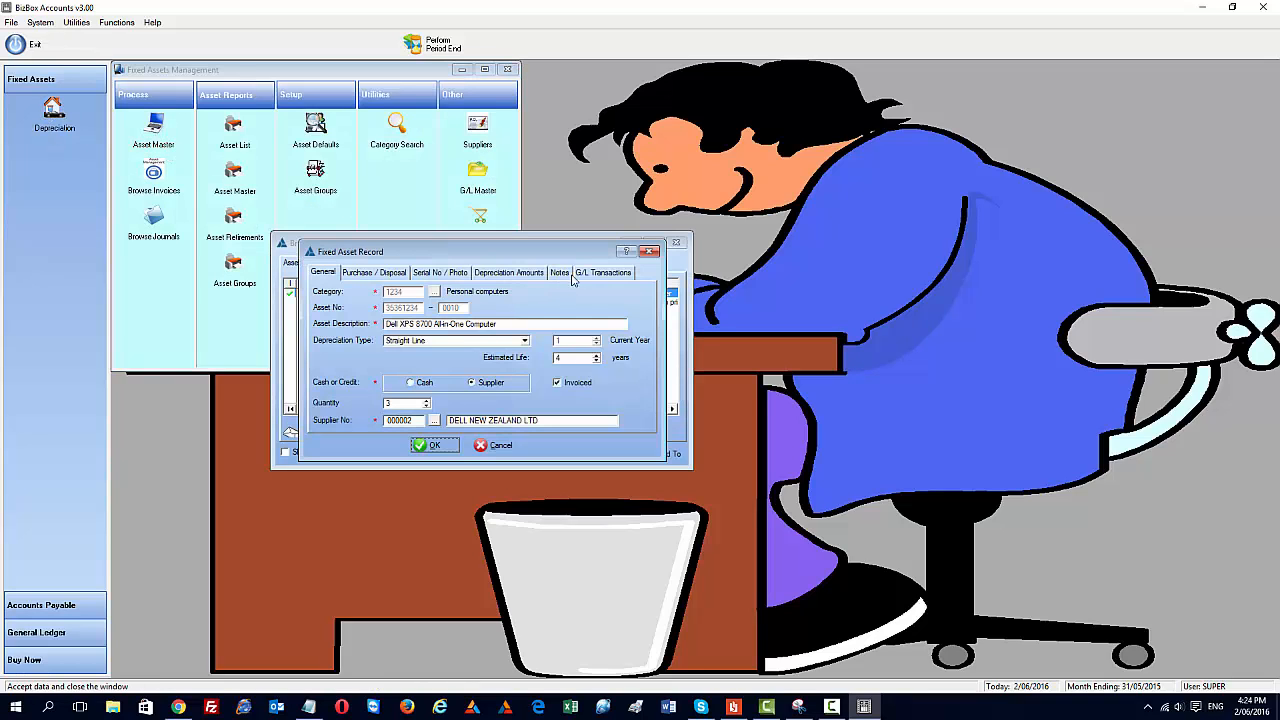
pyautogui.click(596, 272)
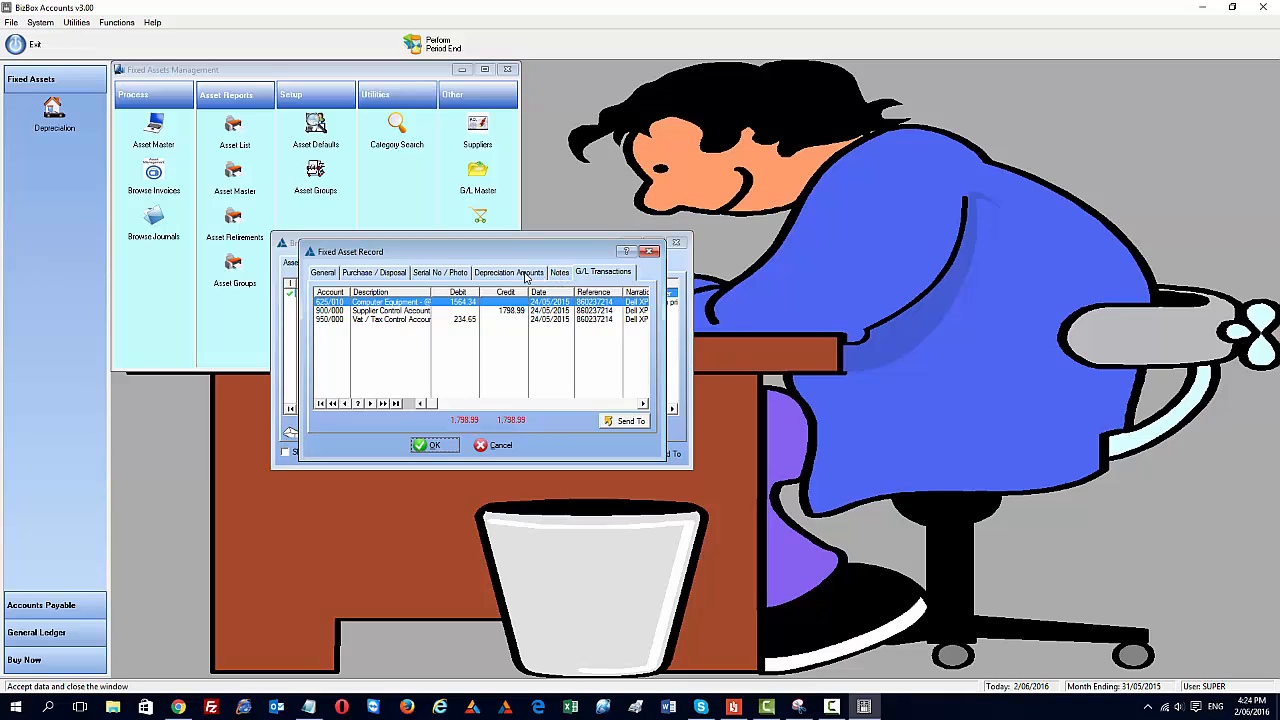
pyautogui.click(392, 273)
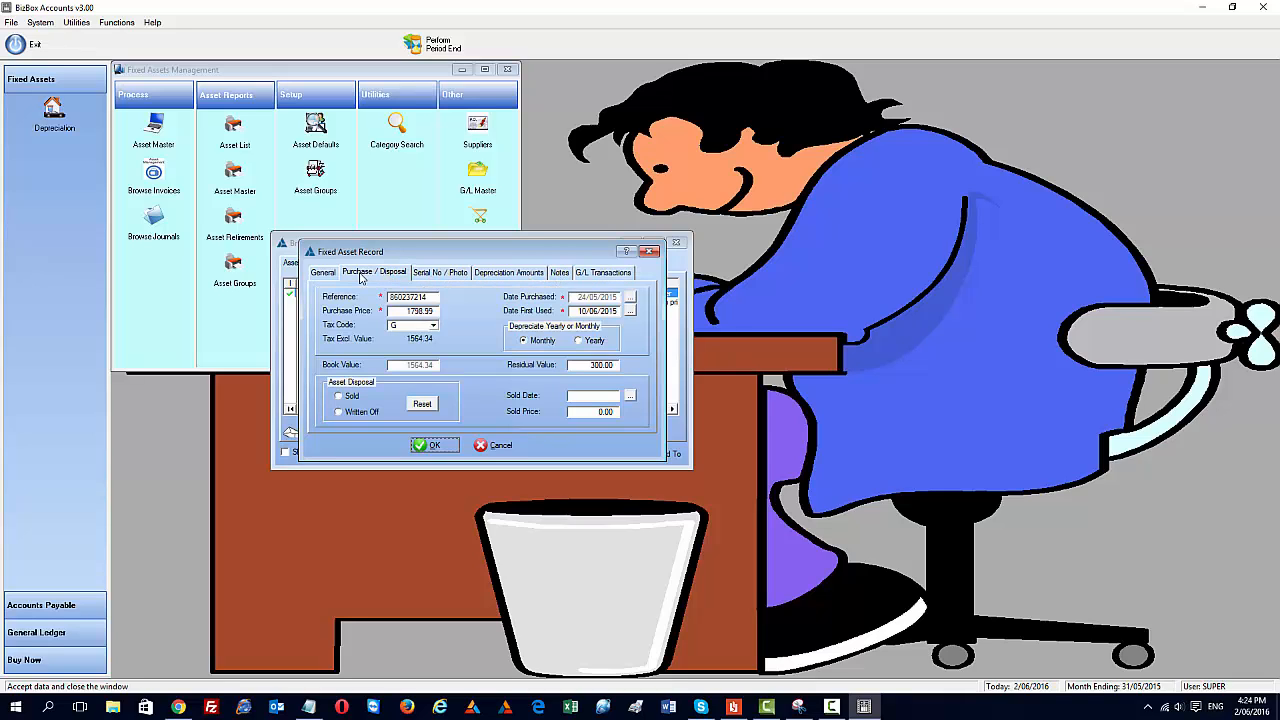
pyautogui.click(575, 312)
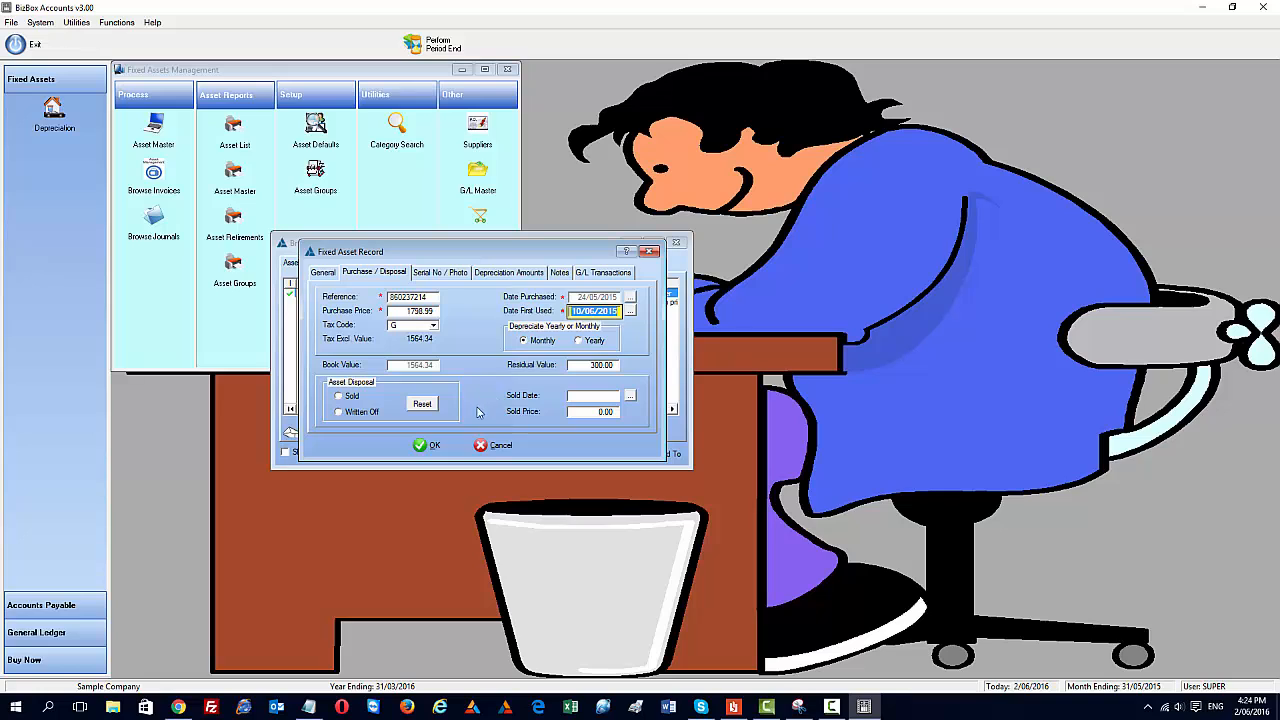
pyautogui.click(430, 448)
pyautogui.click(432, 452)
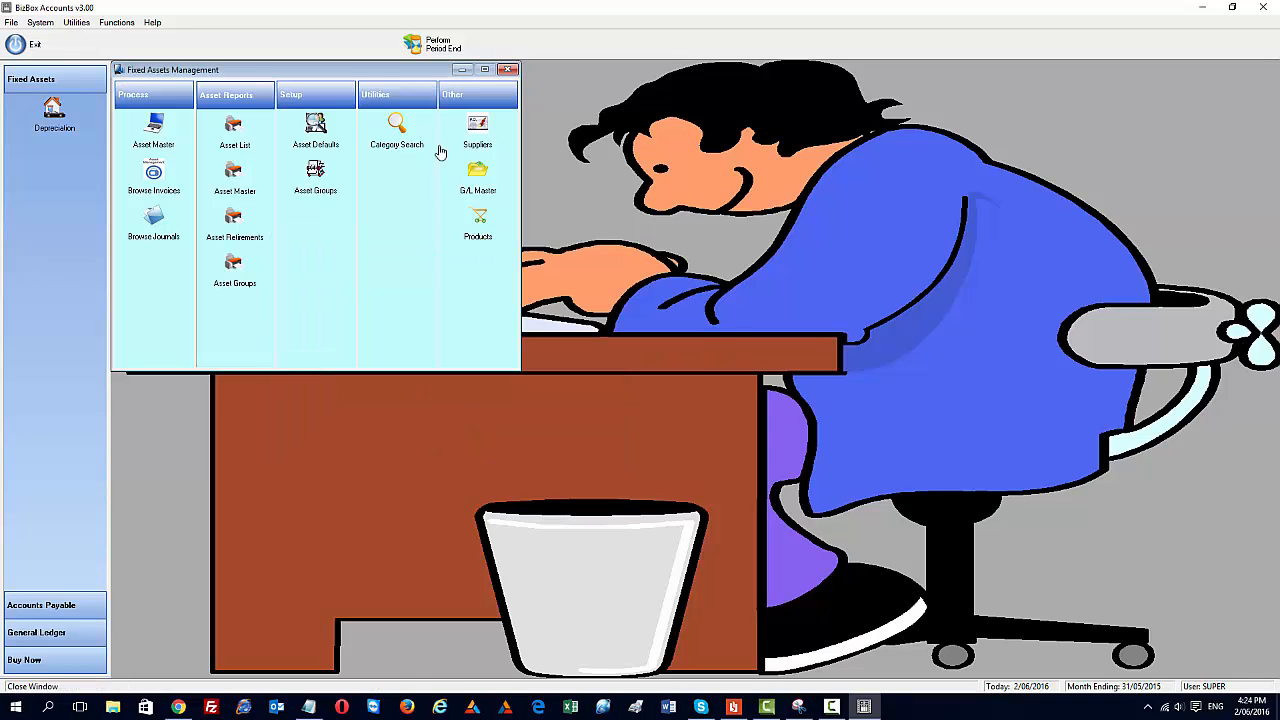
# Step: Run period end processing with a company backup named 2015_5_Sample Company, leaving the end of tax period option off
pyautogui.click(432, 44)
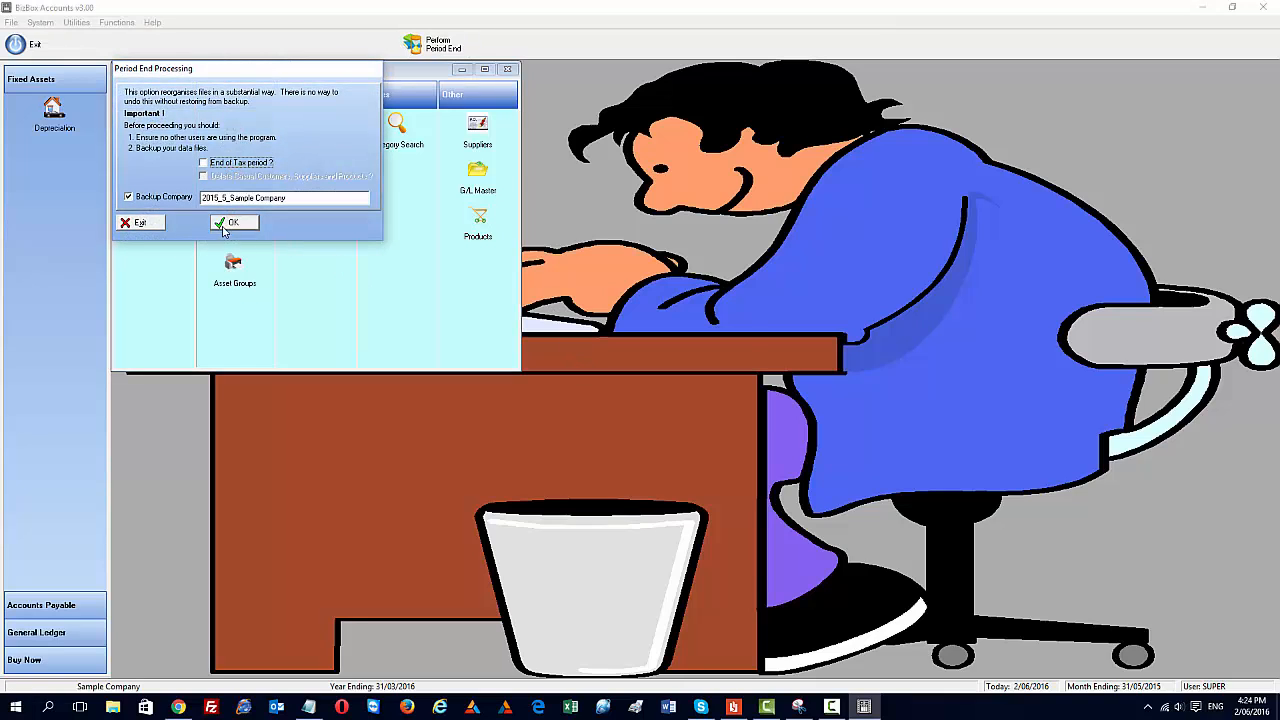
pyautogui.click(224, 231)
pyautogui.click(587, 377)
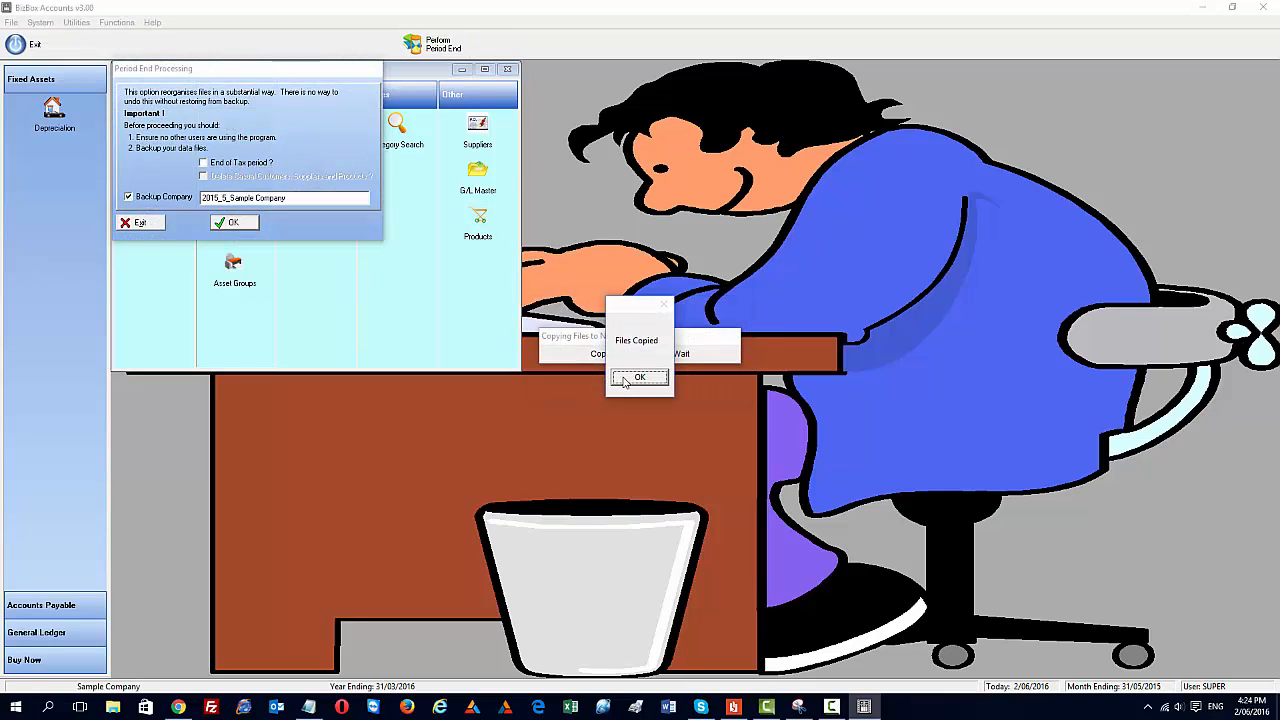
pyautogui.click(625, 379)
pyautogui.click(607, 378)
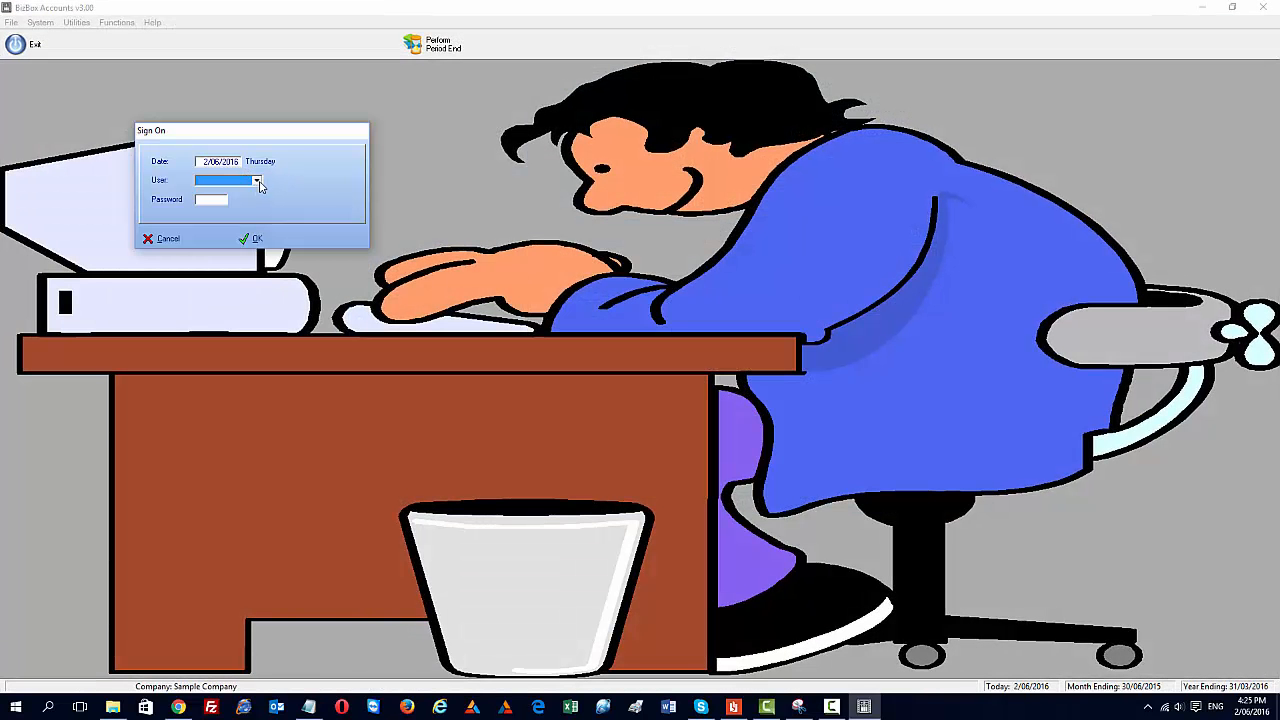
# Step: Sign on as the SUPER user with the account password
pyautogui.click(257, 182)
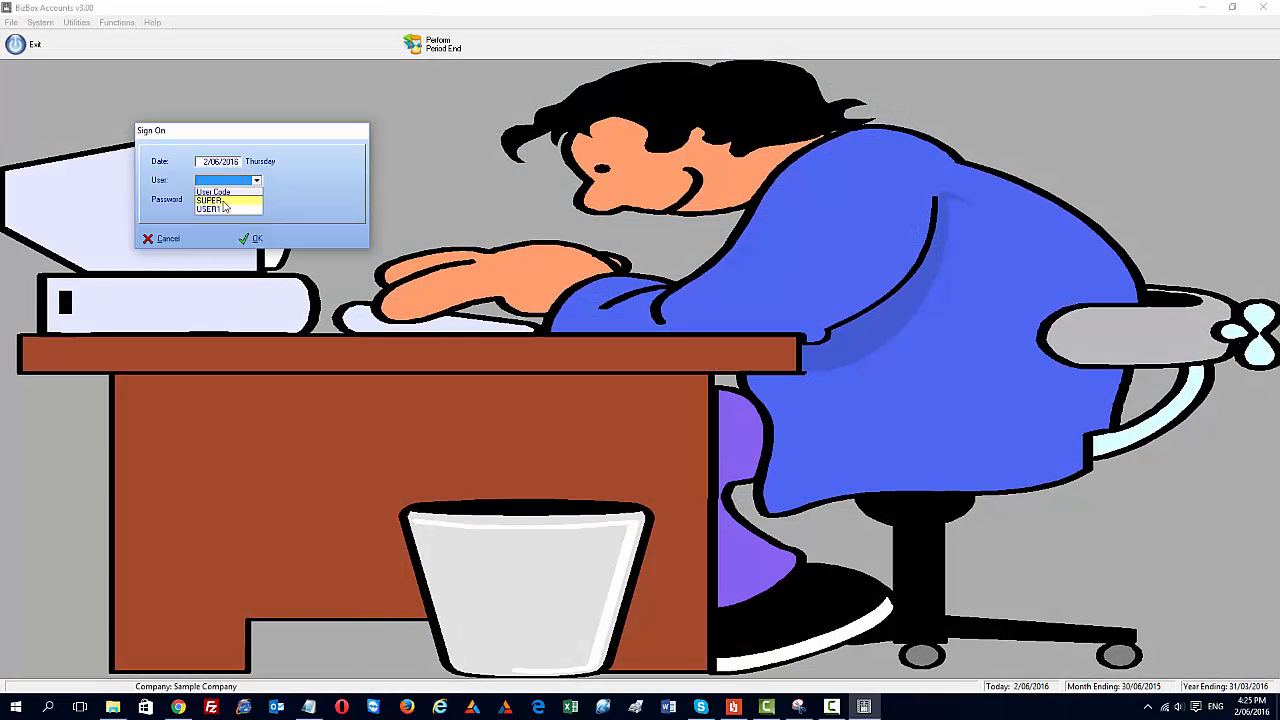
pyautogui.click(221, 200)
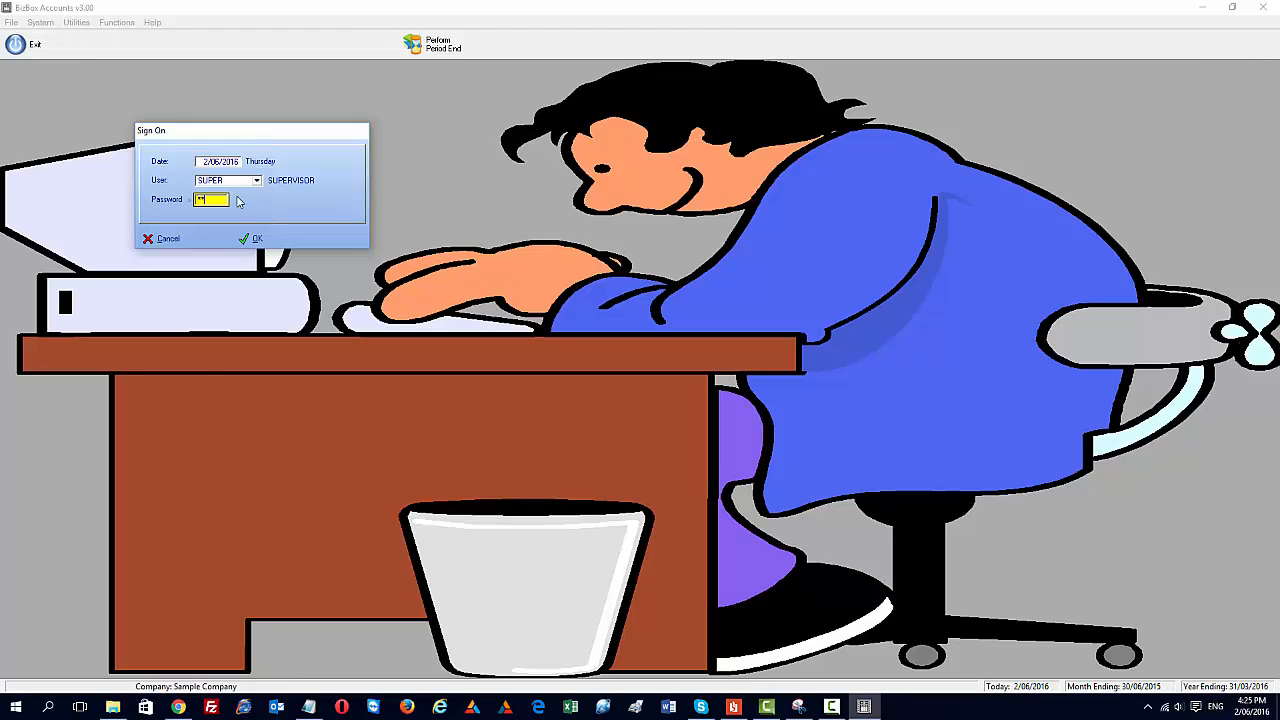
pyautogui.press('Return')
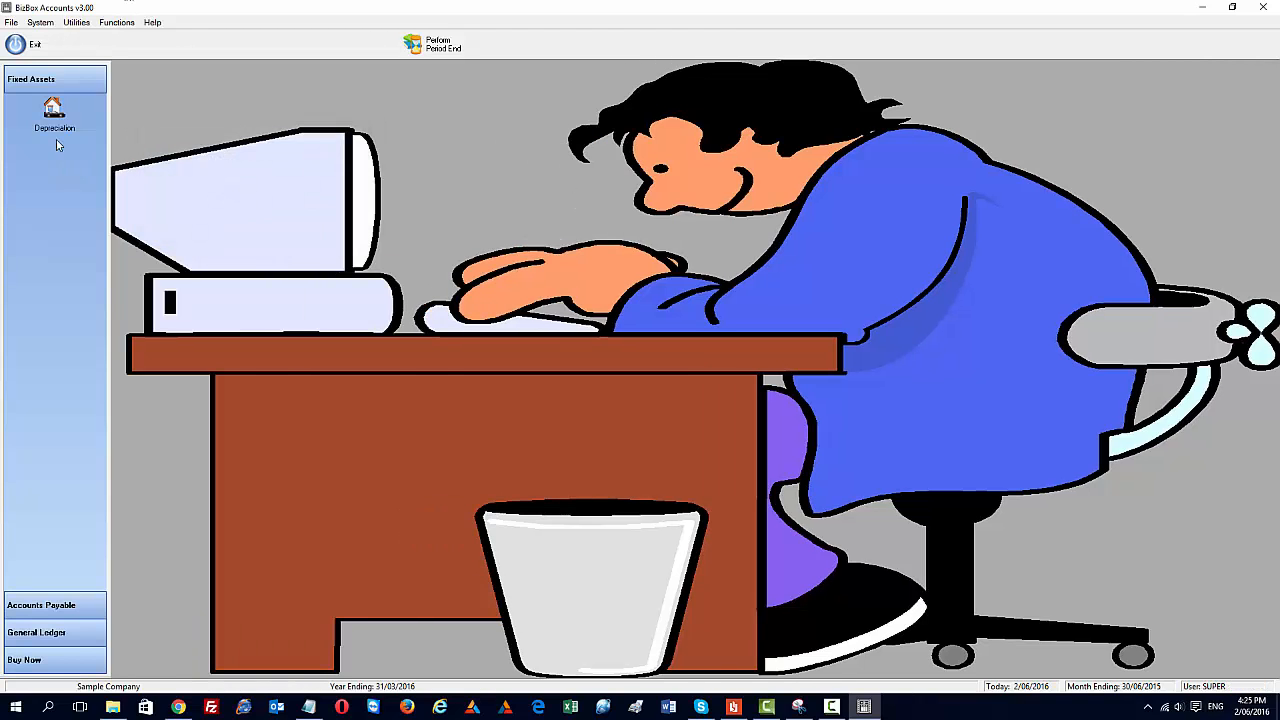
# Step: Open the Fixed Assets module, check the current period and month-end date in the company's system dates setup, and close the setup
pyautogui.click(53, 110)
pyautogui.click(46, 26)
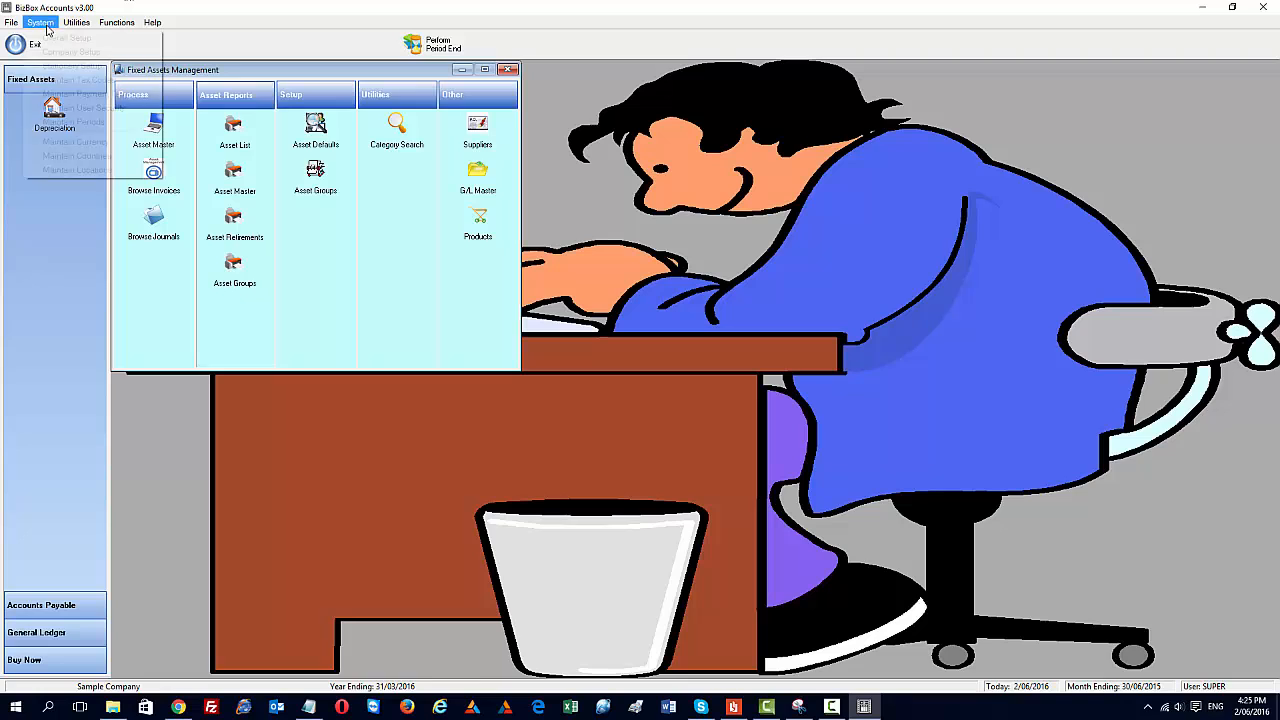
pyautogui.click(65, 49)
pyautogui.click(391, 287)
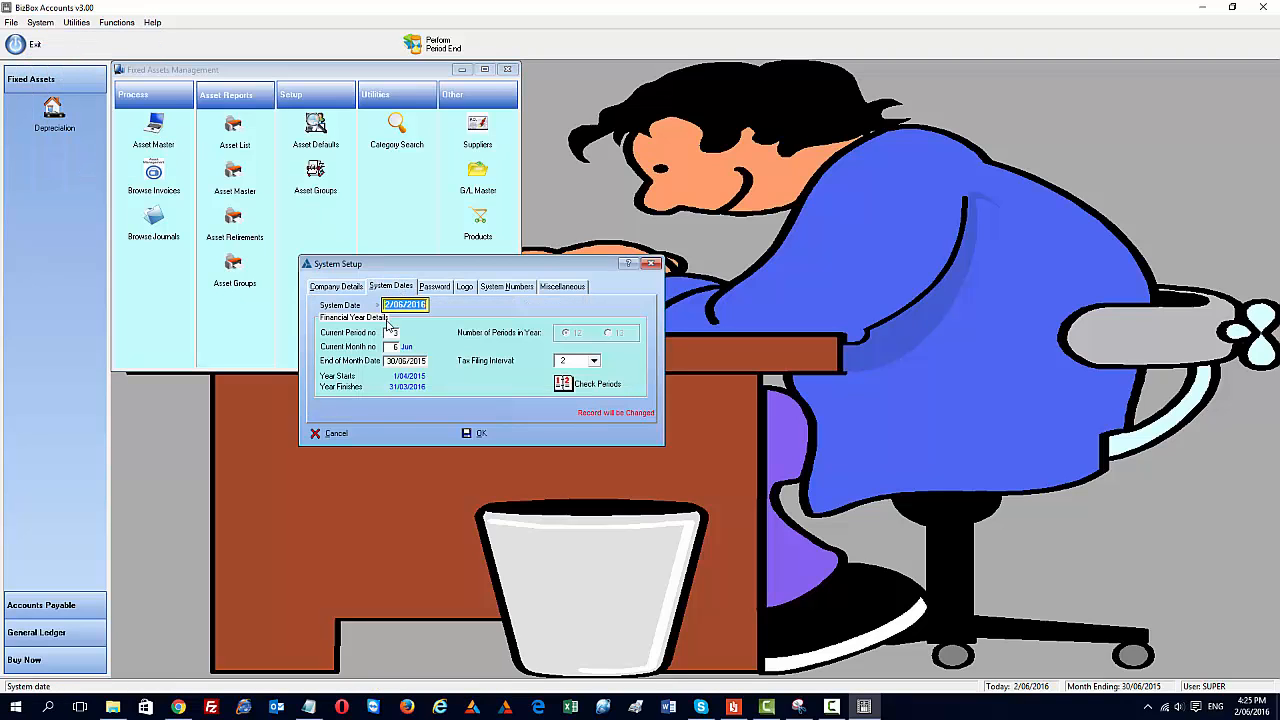
pyautogui.click(472, 433)
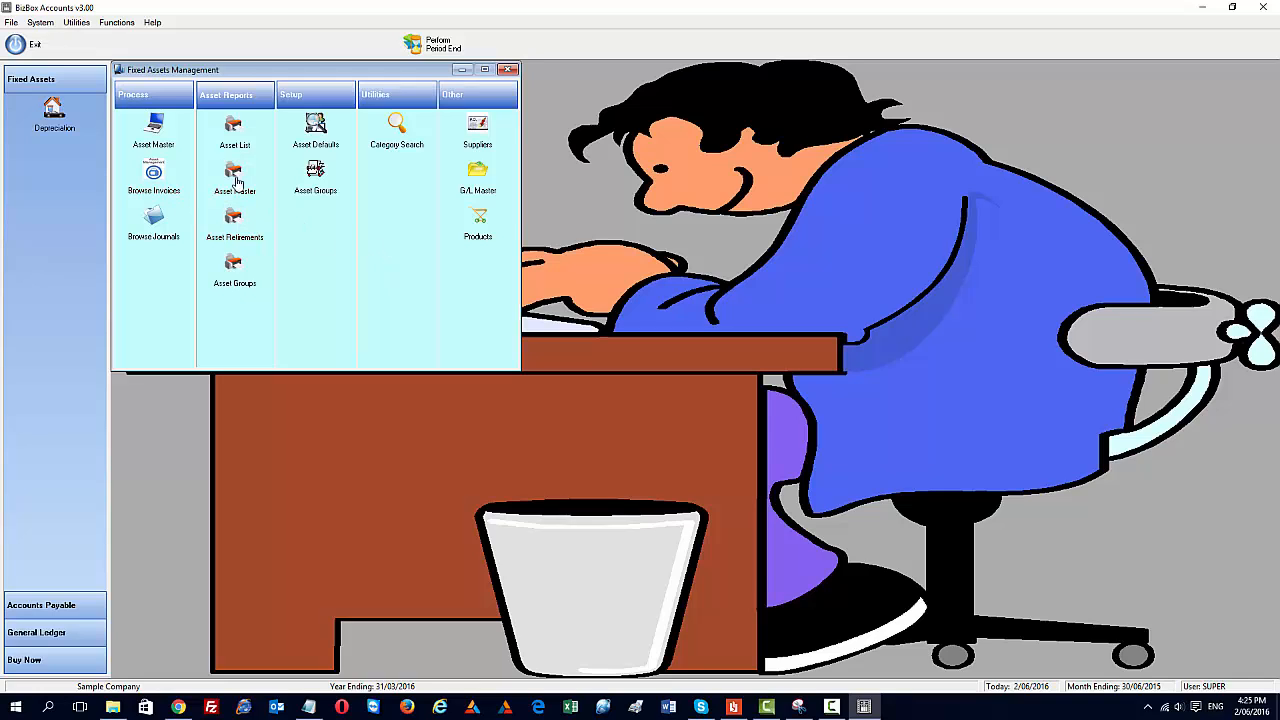
# Step: Open the Dell computer's record in the asset master, check its G/L transactions and month-to-date depreciation, and close the record
pyautogui.click(153, 130)
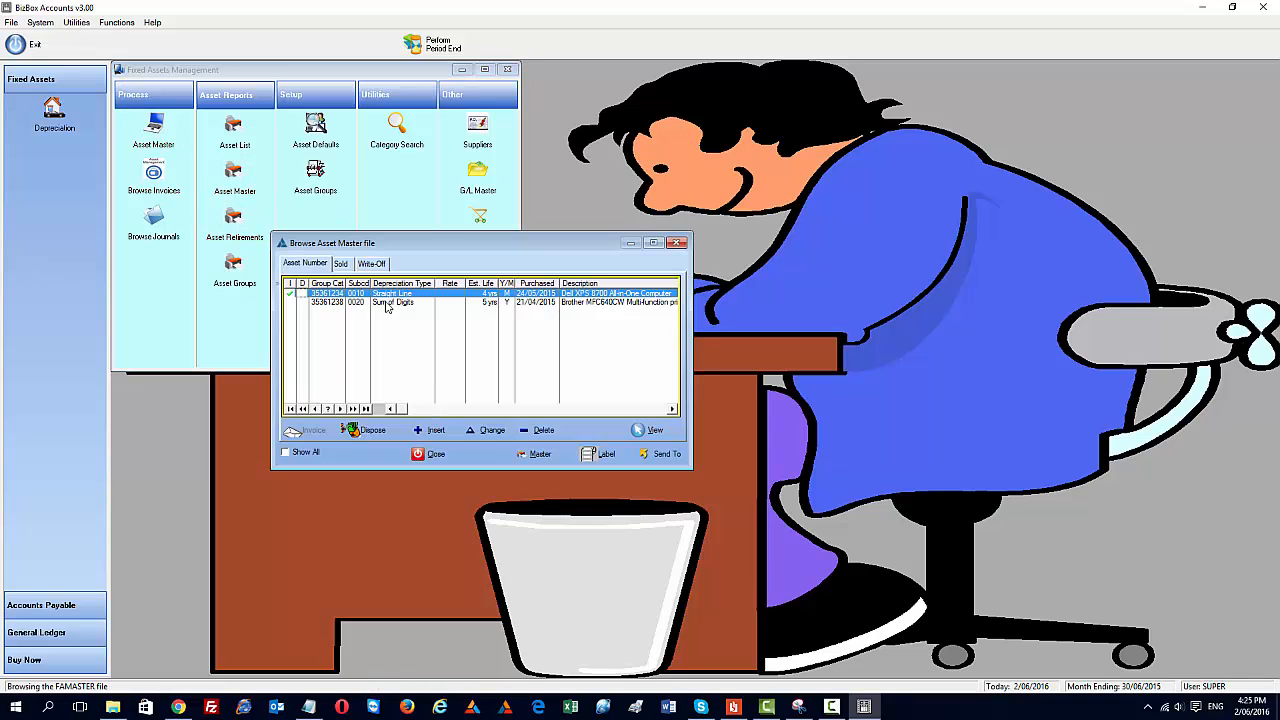
pyautogui.click(491, 431)
pyautogui.click(604, 274)
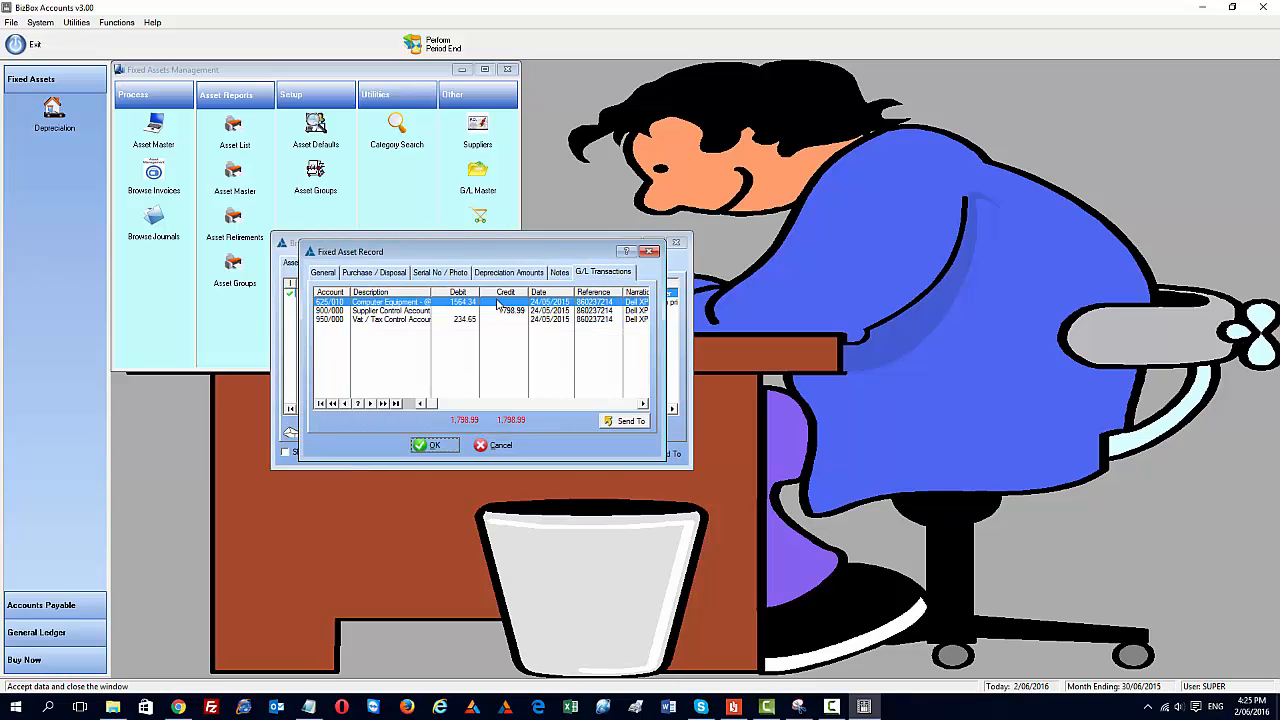
pyautogui.click(525, 273)
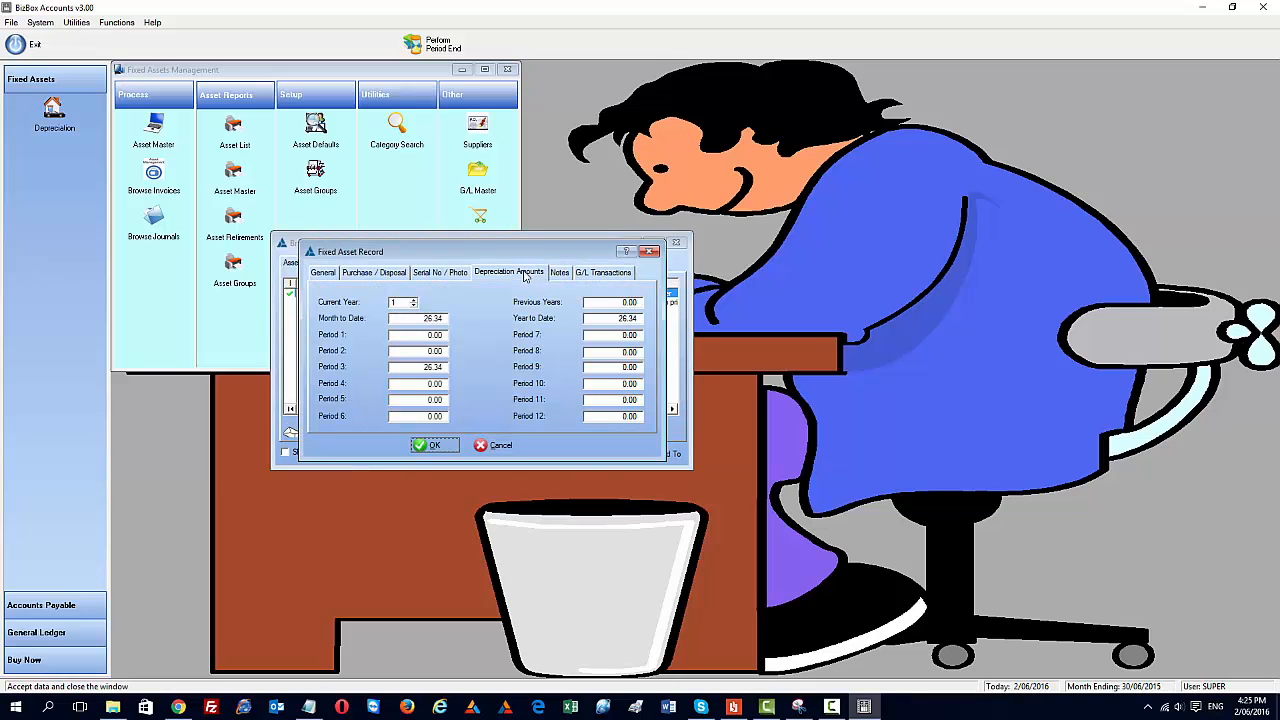
pyautogui.click(409, 320)
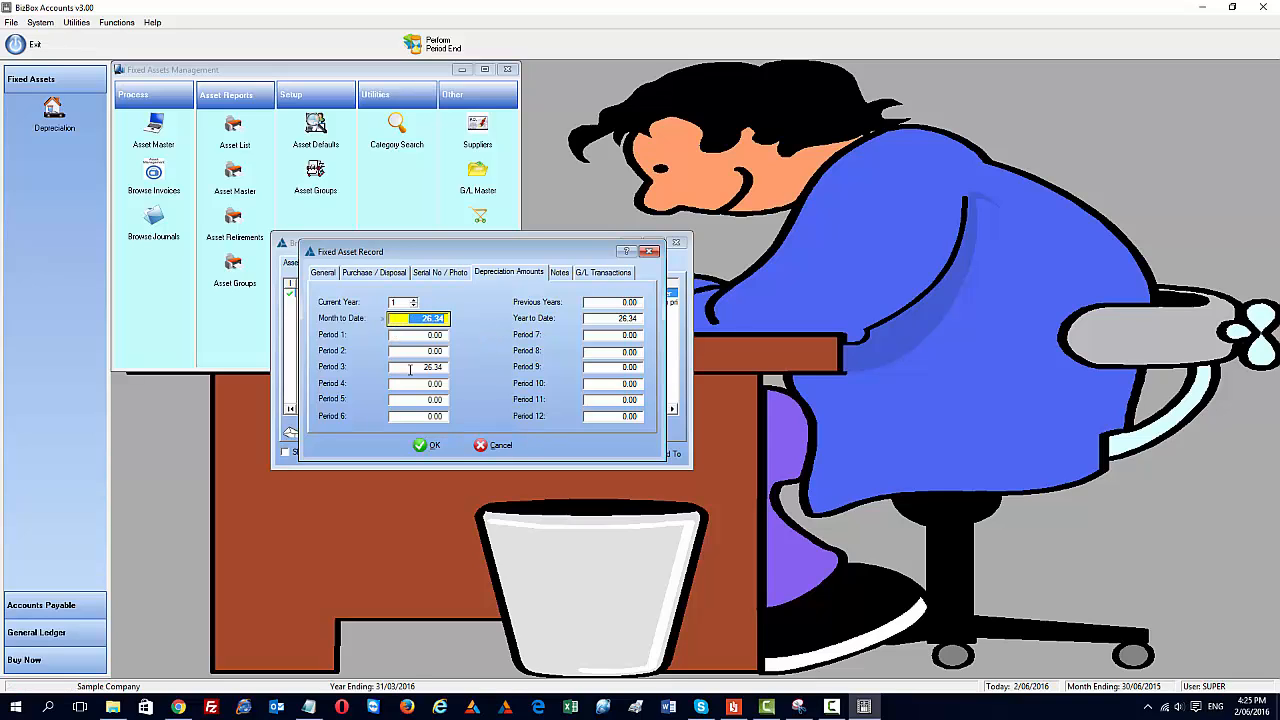
pyautogui.click(431, 443)
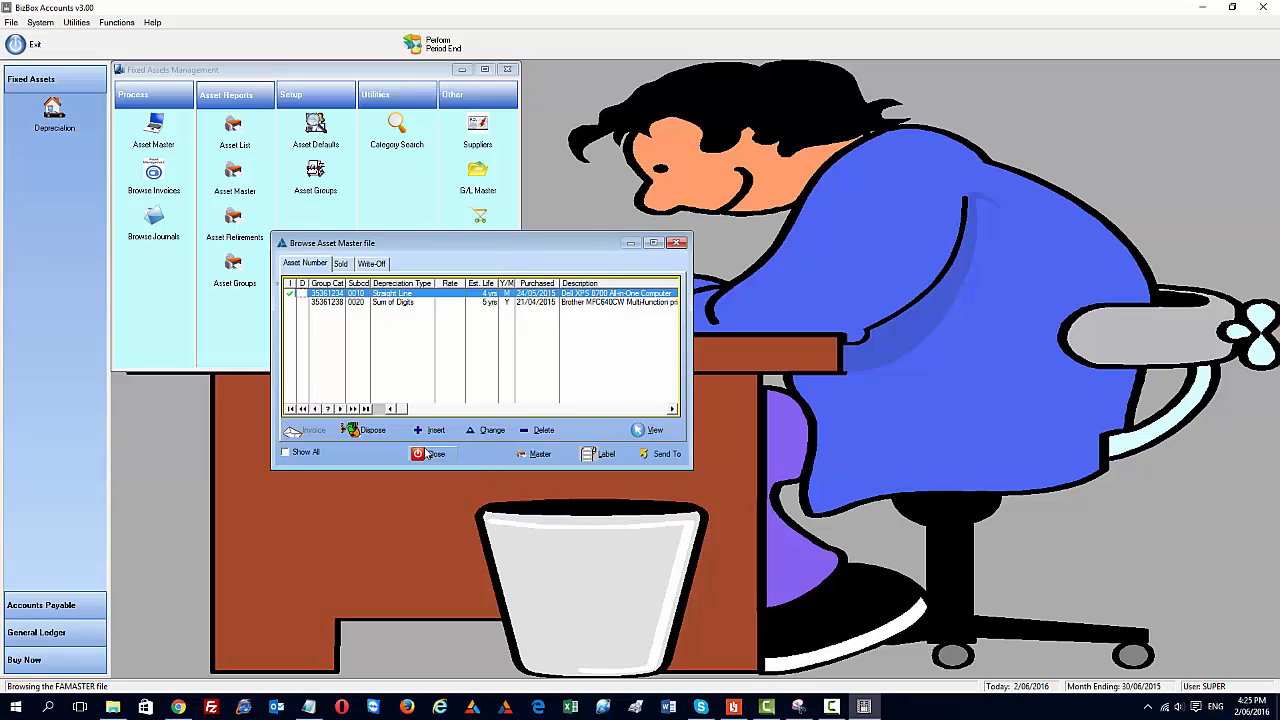
# Step: Reopen the Dell computer's record, compare its G/L transactions with its depreciation amounts, and close the record and asset list
pyautogui.doubleClick(457, 302)
pyautogui.click(584, 276)
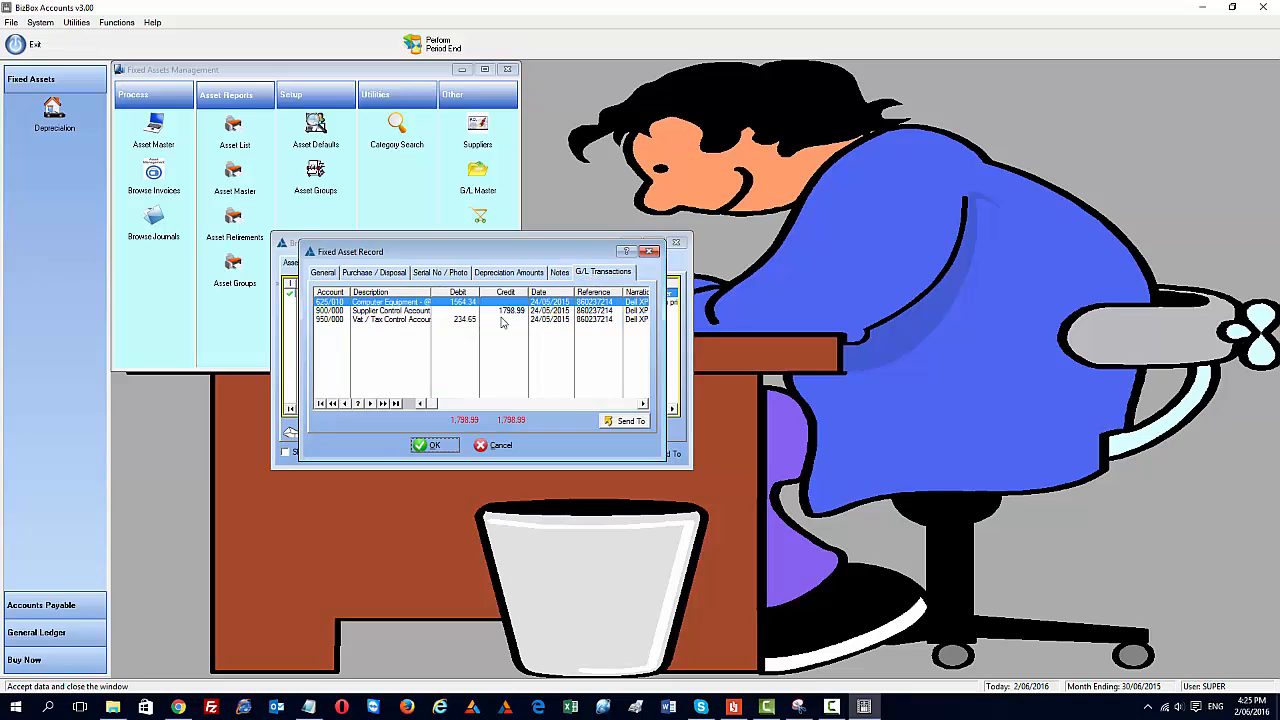
pyautogui.click(503, 277)
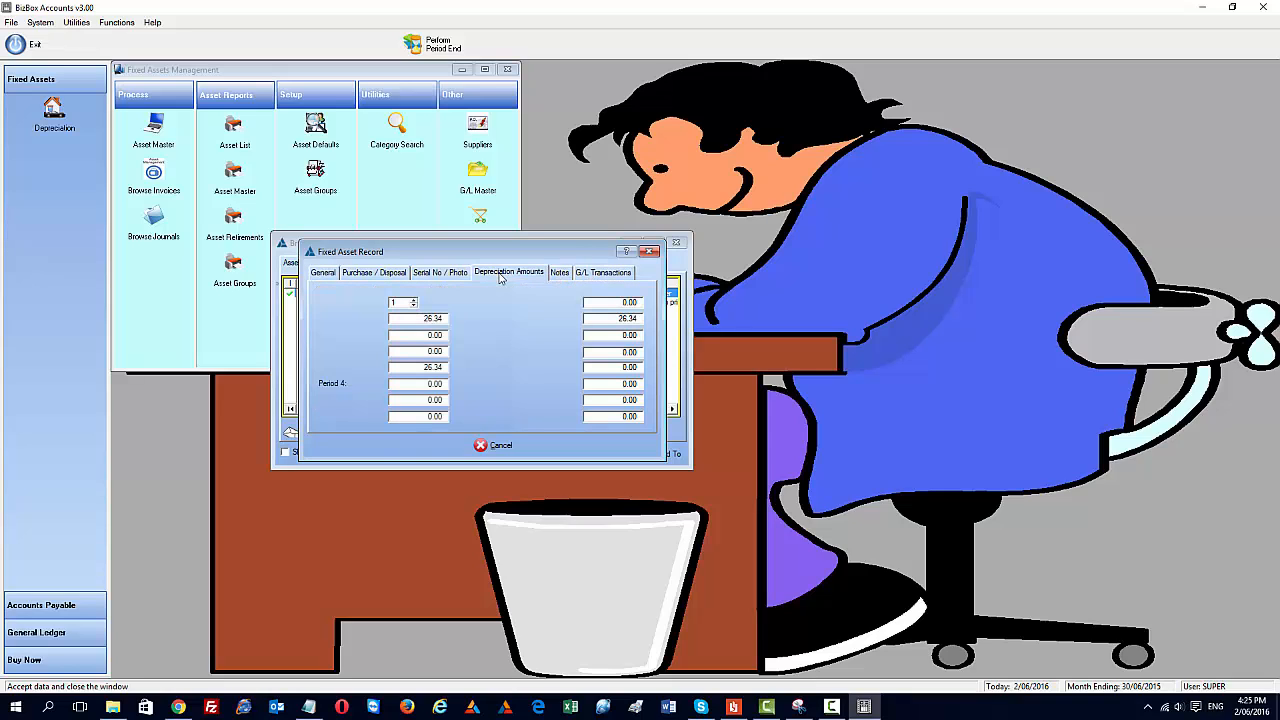
pyautogui.click(416, 318)
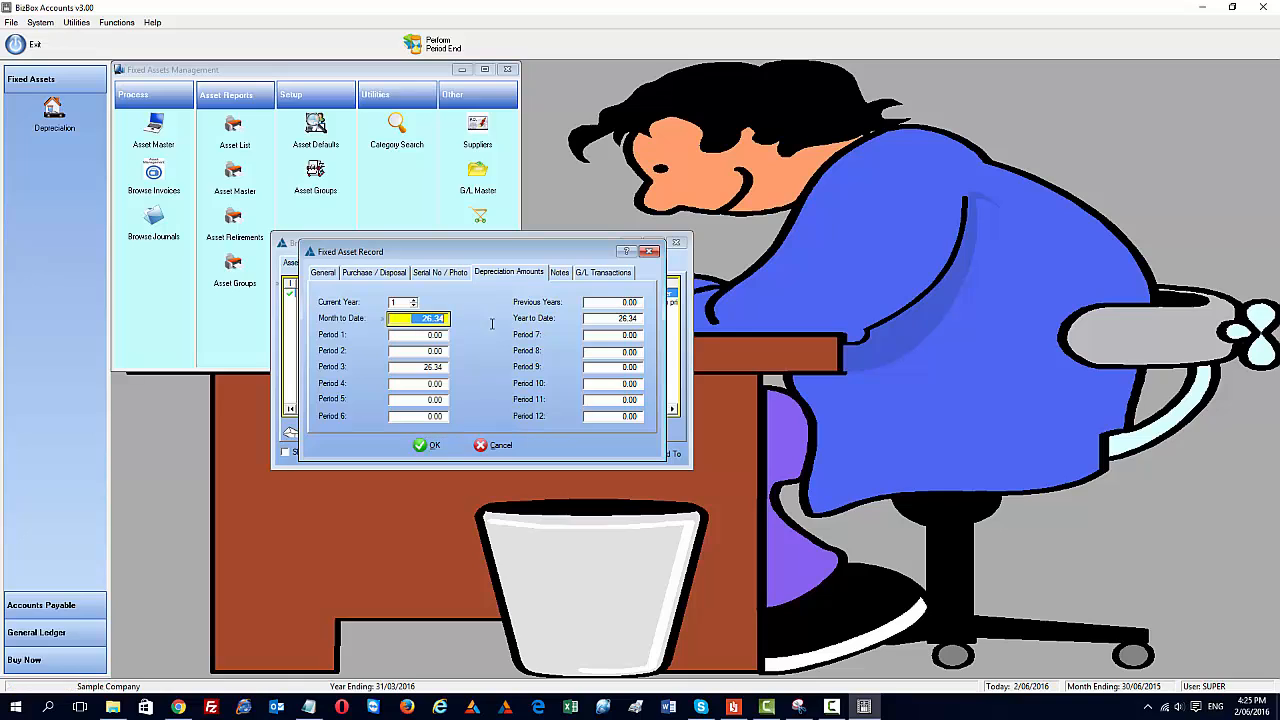
pyautogui.click(430, 445)
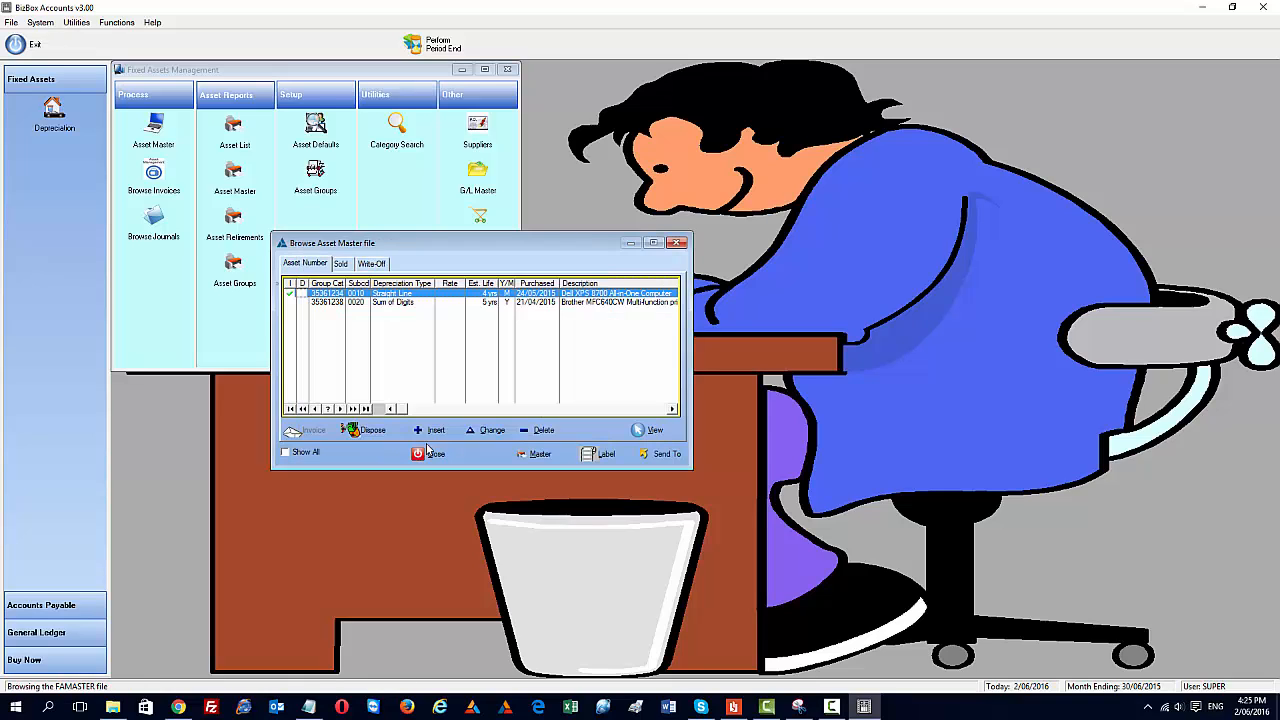
pyautogui.click(428, 454)
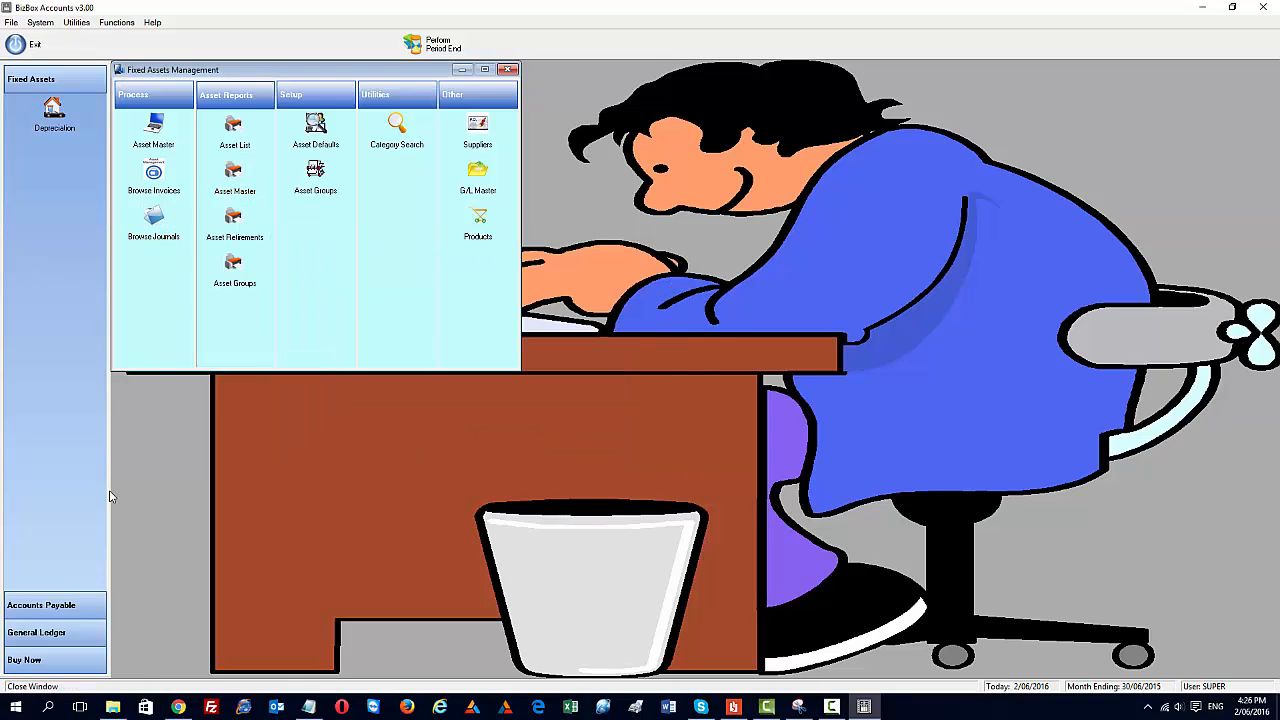
# Step: Examine the June 2015 depreciation entries in the general ledger's standing journals and close the journal list
pyautogui.click(71, 633)
pyautogui.click(55, 163)
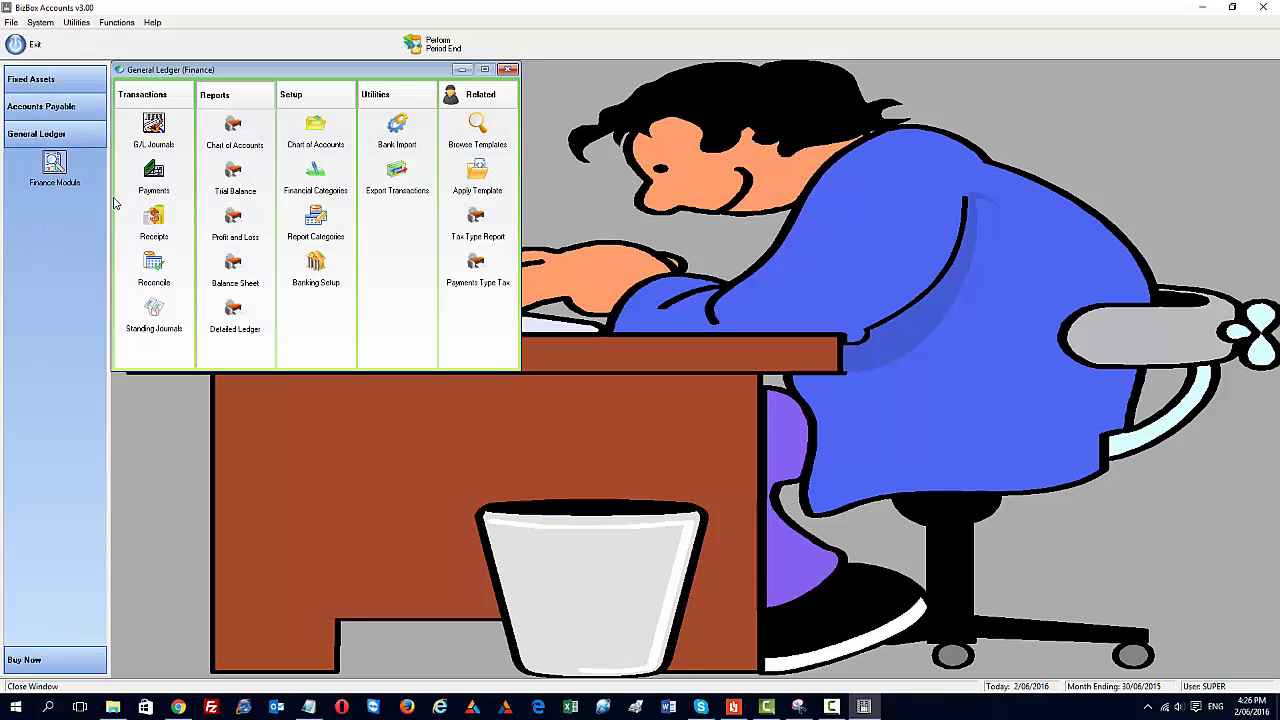
pyautogui.click(154, 312)
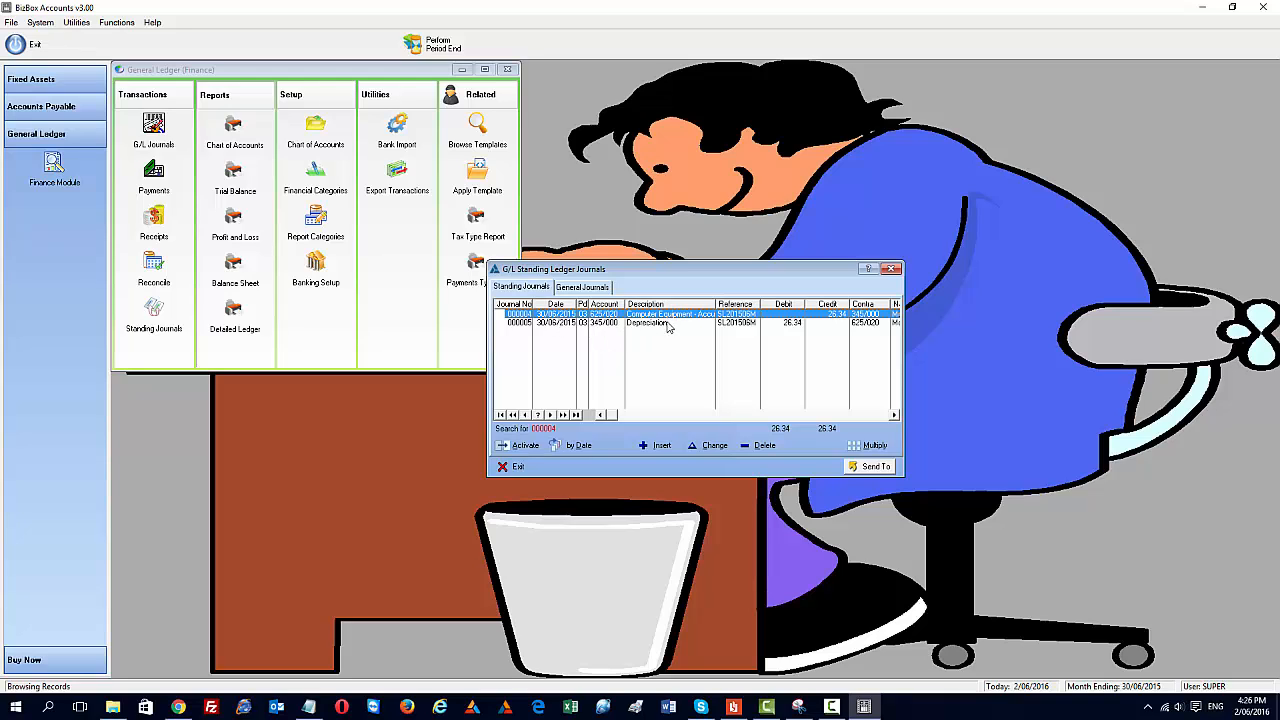
pyautogui.click(521, 469)
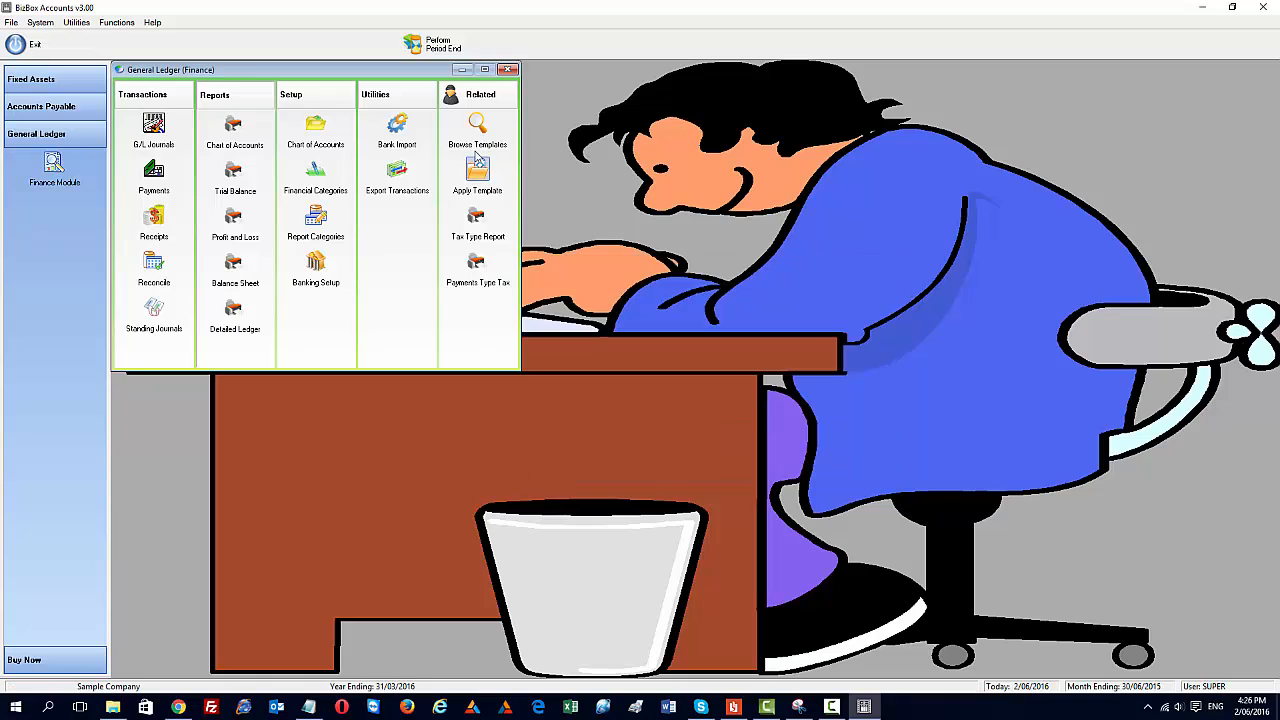
# Step: Run period end processing with a company backup named 2015_6_Sample Company, and sign back on as SUPER with the account password
pyautogui.click(438, 48)
pyautogui.click(250, 222)
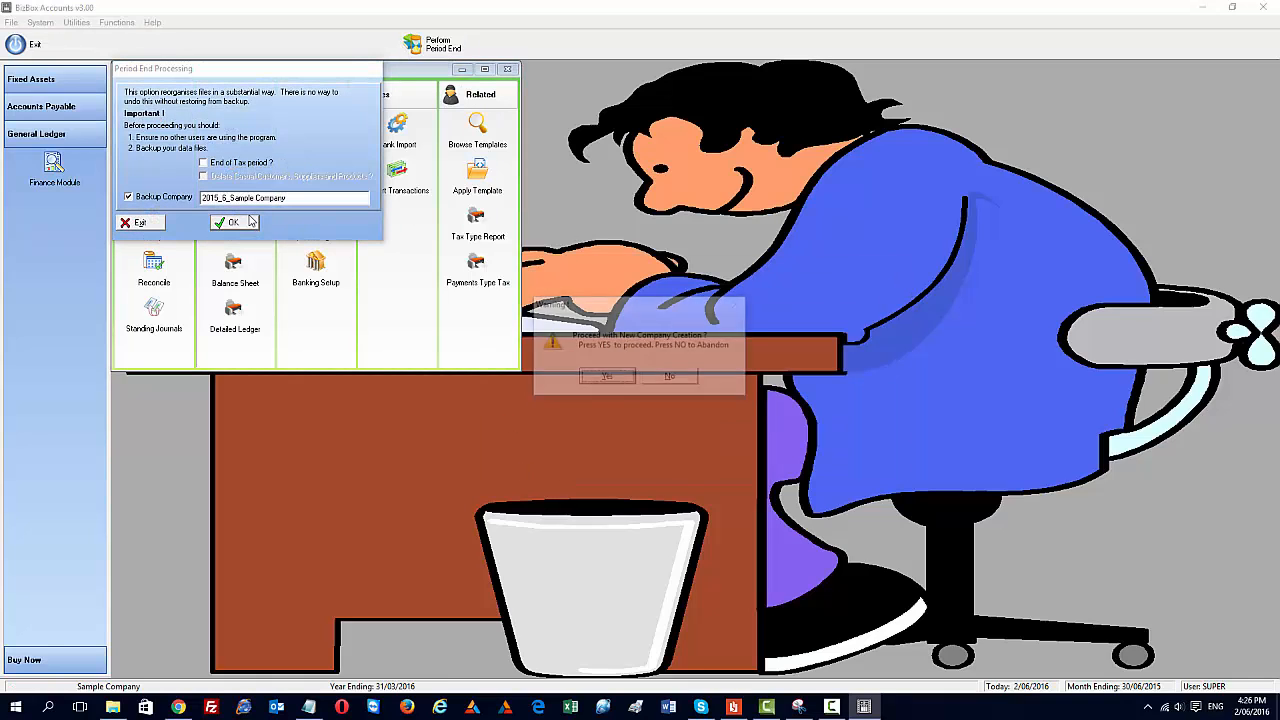
pyautogui.click(609, 377)
pyautogui.click(630, 372)
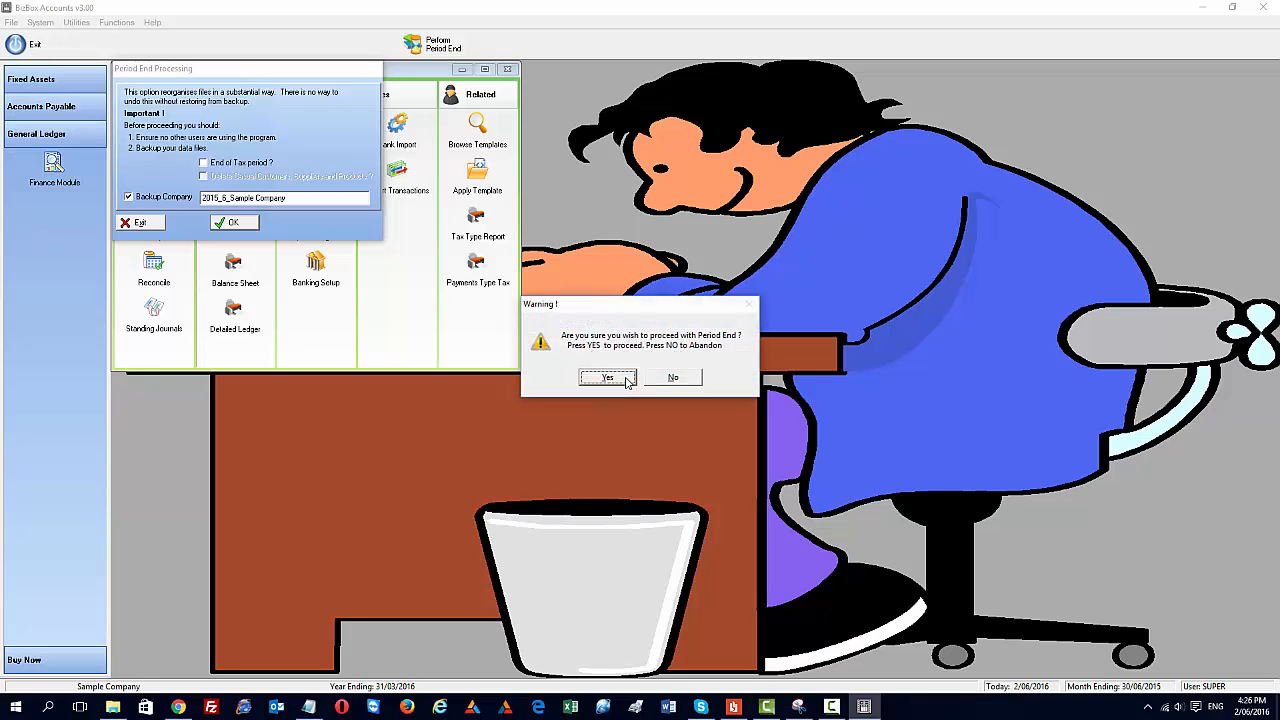
pyautogui.click(626, 378)
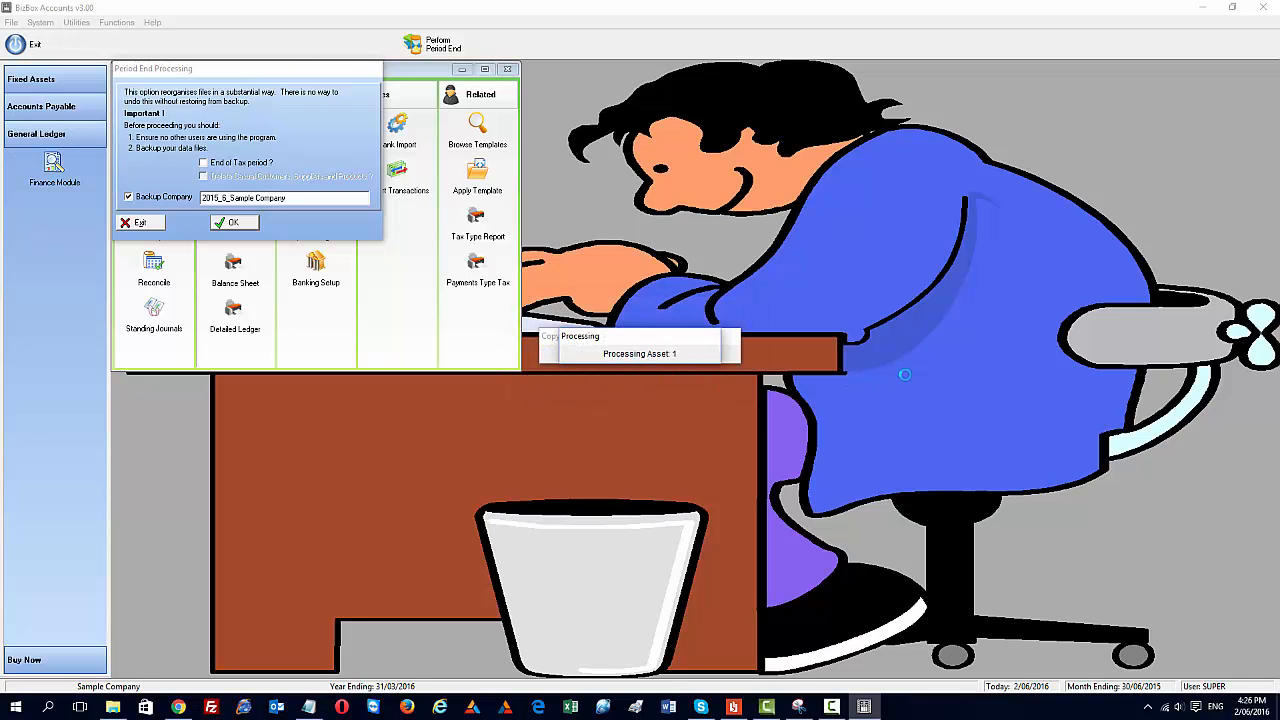
pyautogui.click(640, 377)
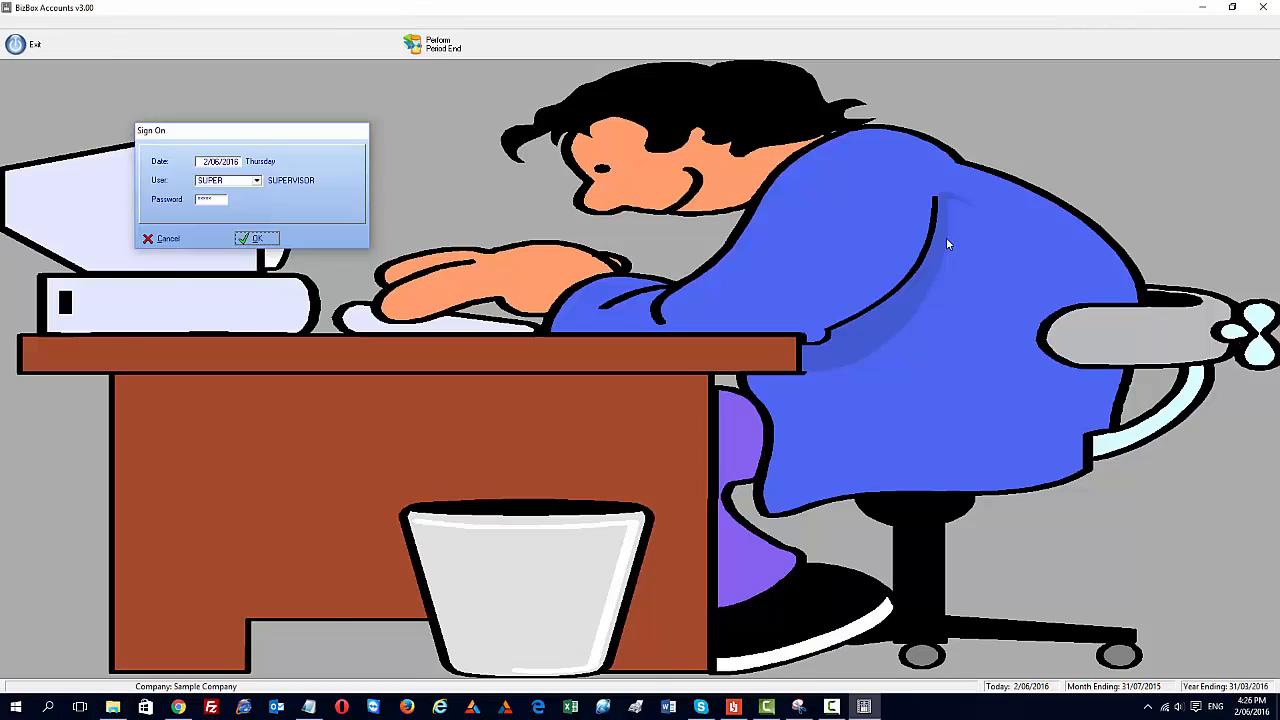
pyautogui.press('Return')
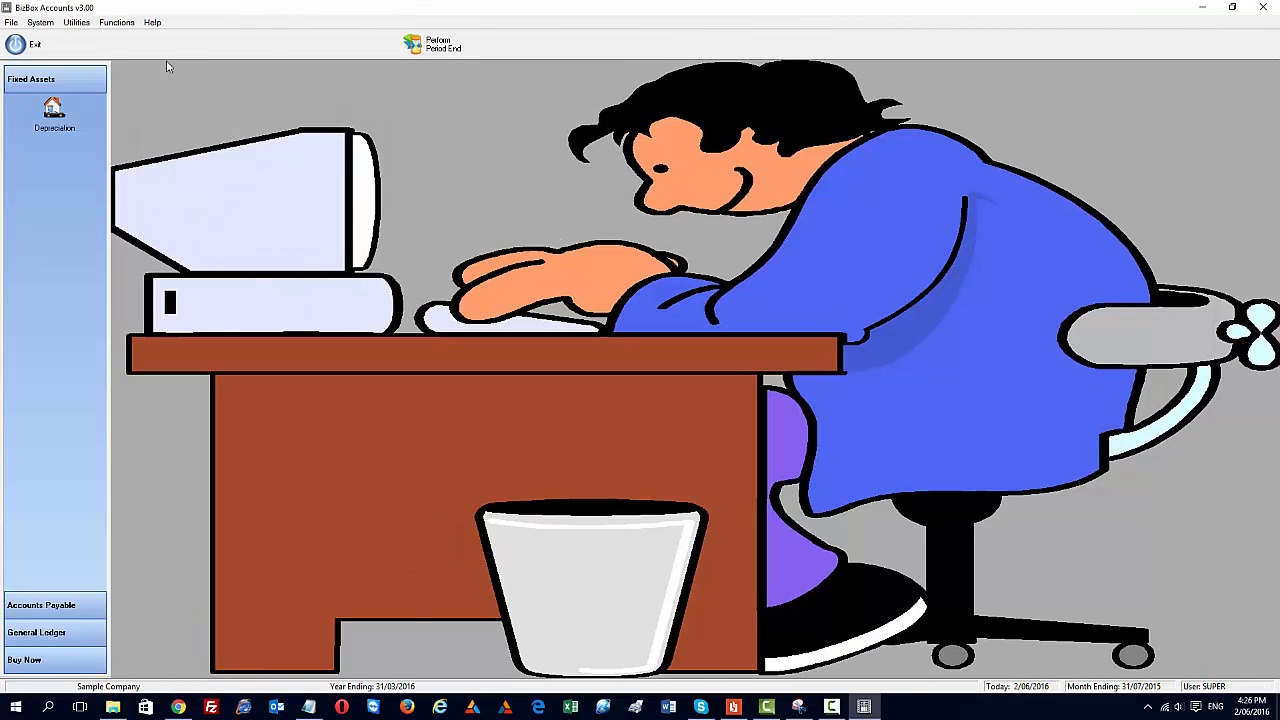
# Step: Open the Dell computer's record in the asset master and check its period 4 and year-to-date depreciation amounts
pyautogui.click(53, 110)
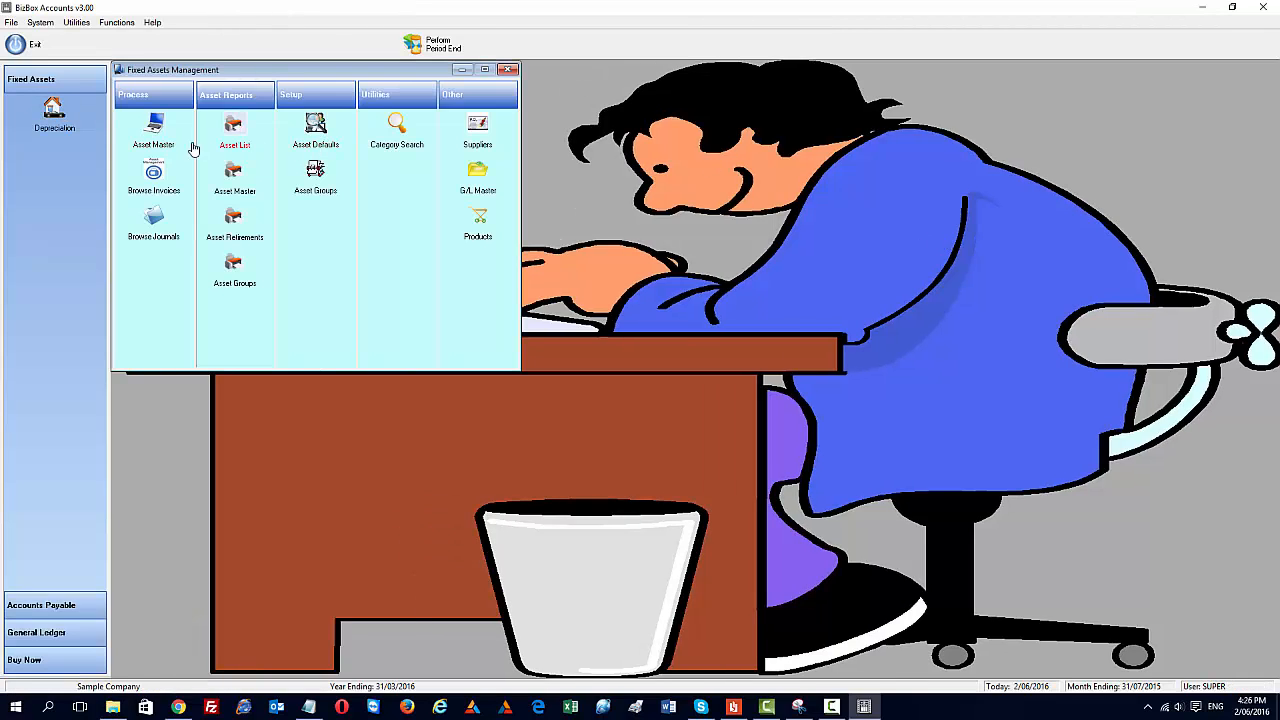
pyautogui.click(155, 135)
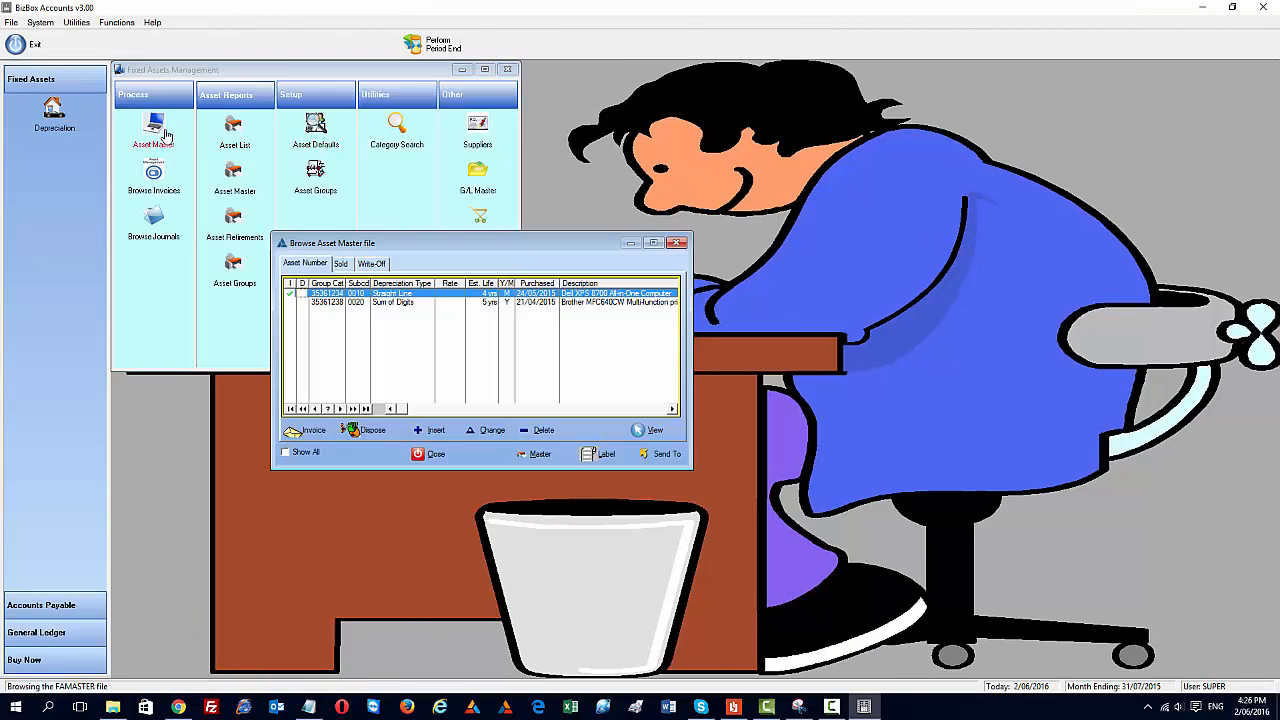
pyautogui.click(491, 431)
pyautogui.click(537, 277)
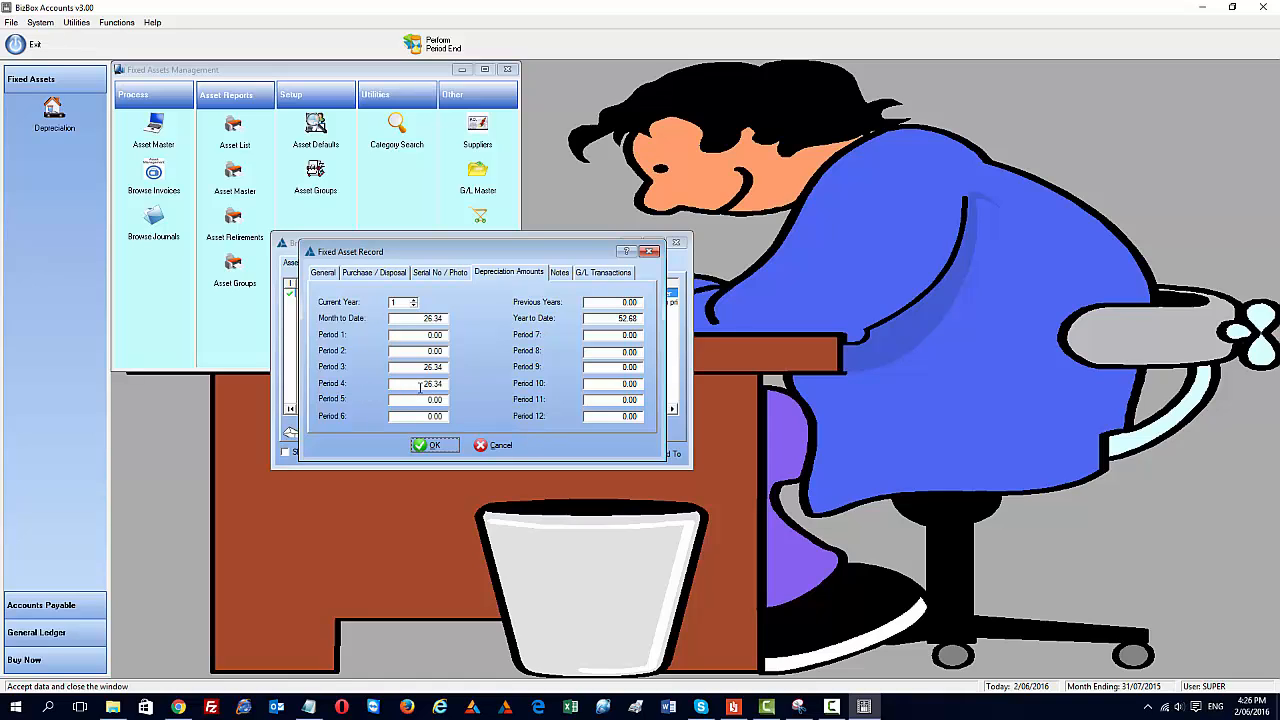
pyautogui.click(600, 318)
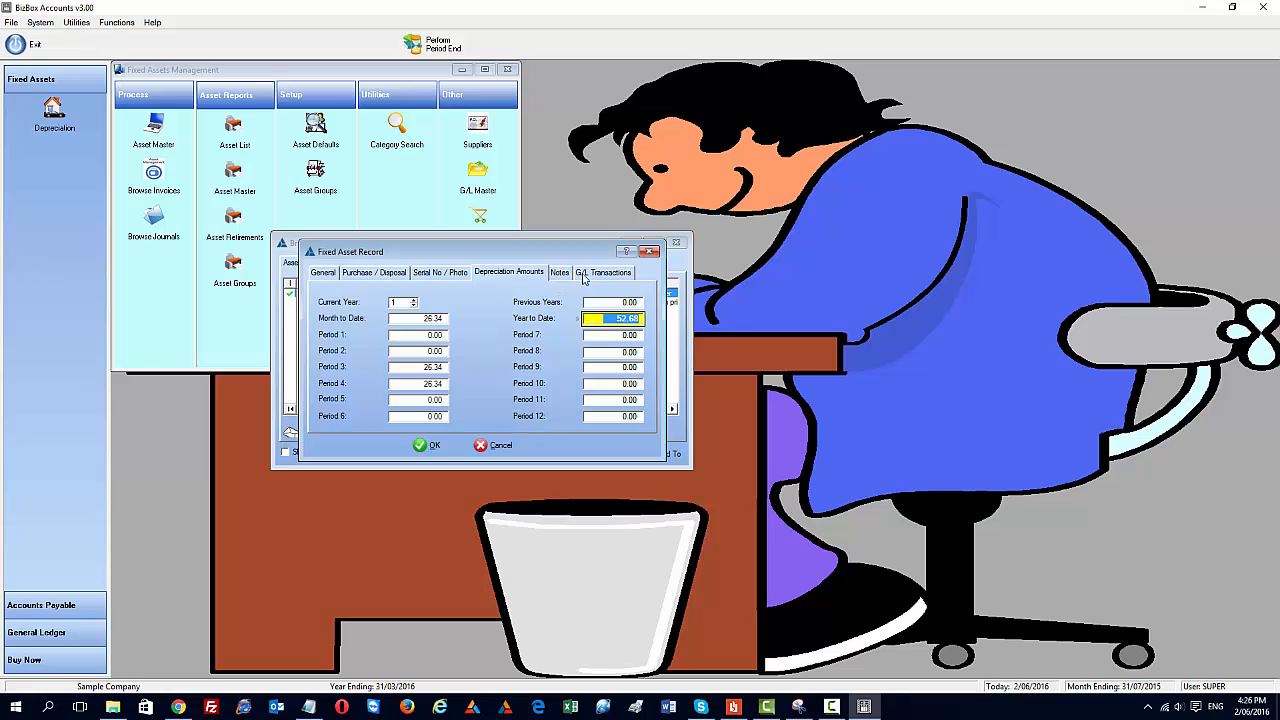
# Step: Examine the June depreciation postings in the Dell computer's G/L transactions, and close the record and asset list
pyautogui.click(585, 275)
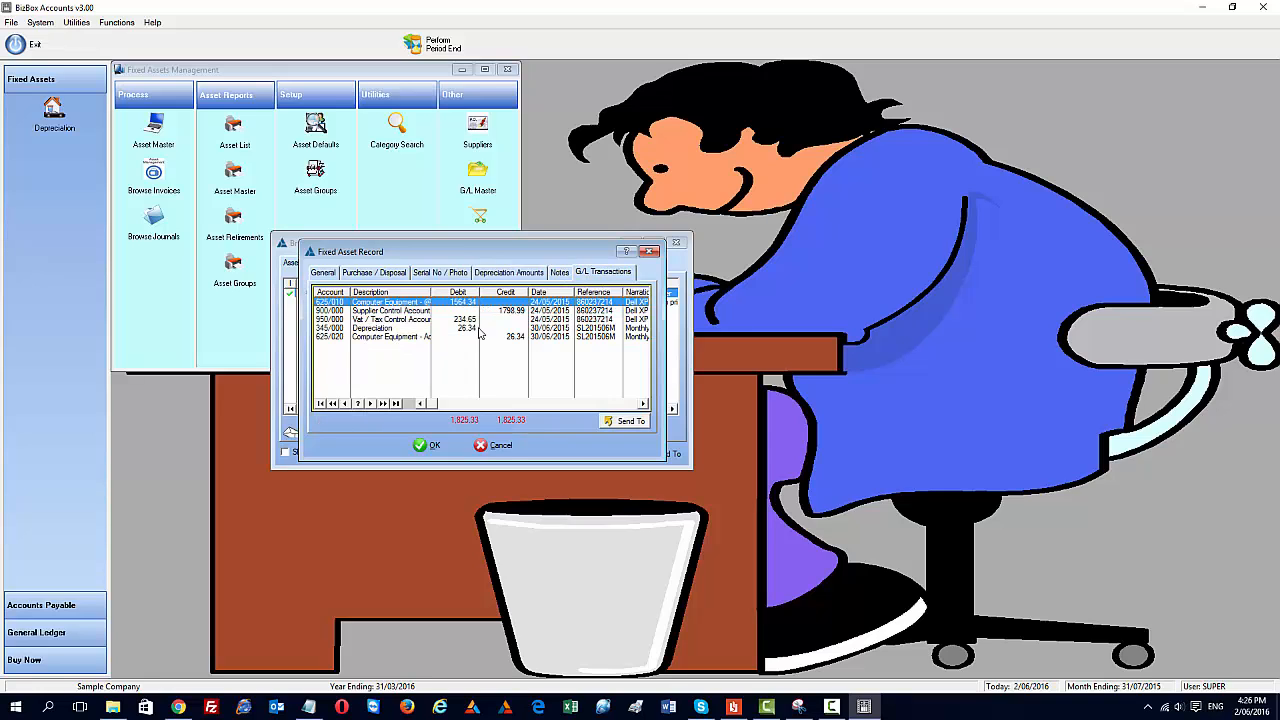
pyautogui.click(545, 328)
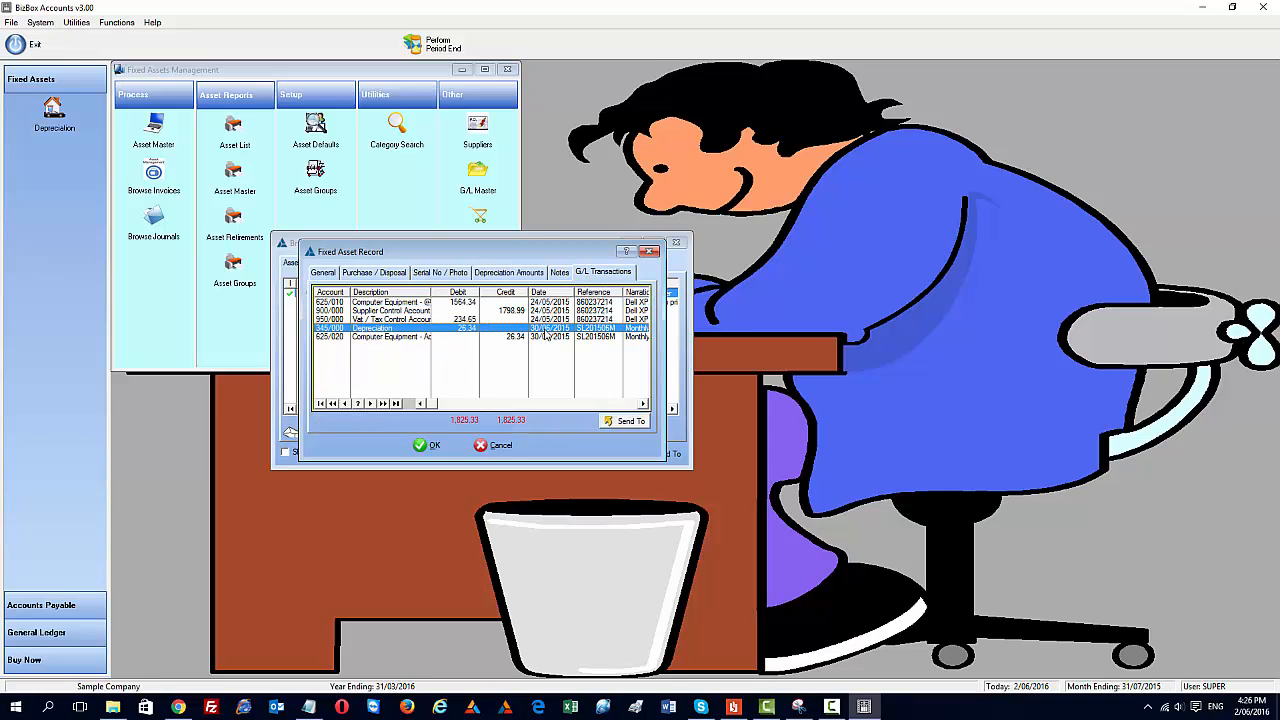
pyautogui.click(547, 337)
pyautogui.click(547, 329)
pyautogui.click(547, 337)
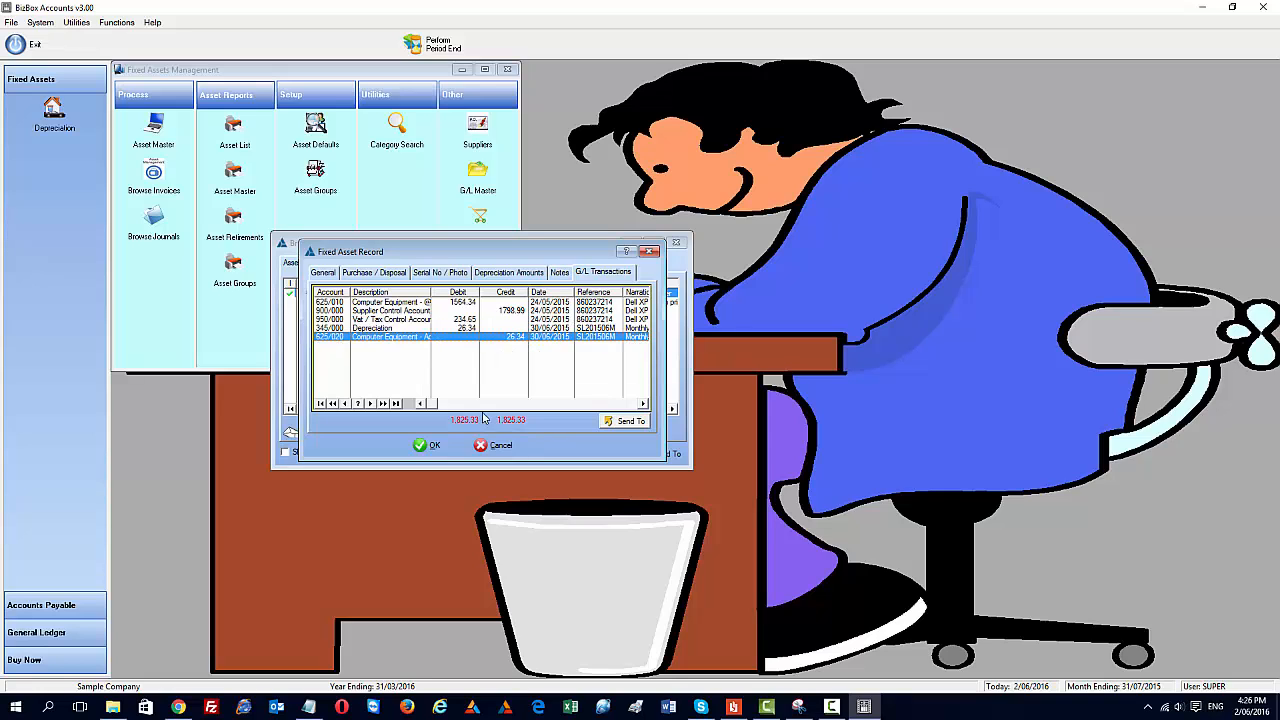
pyautogui.click(428, 446)
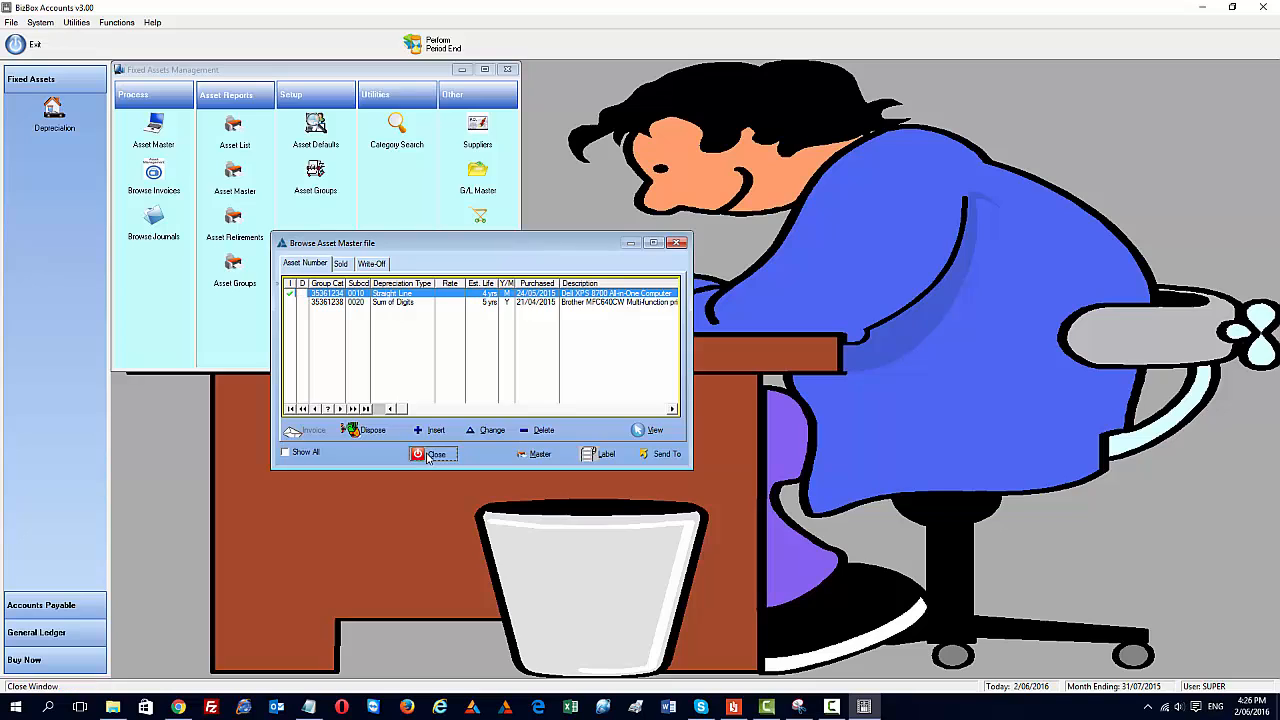
pyautogui.click(428, 456)
# Step: Examine the July 2015 depreciation entries in the general ledger's standing journals and close the journal list
pyautogui.click(67, 634)
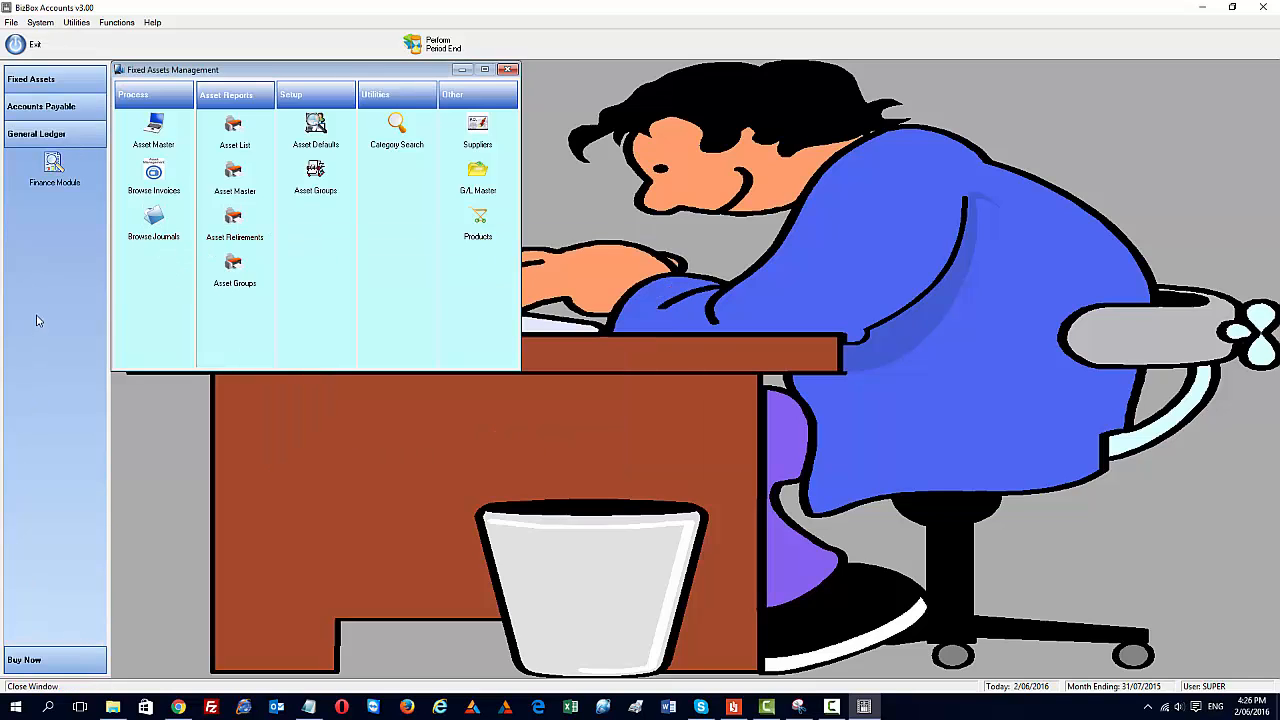
pyautogui.click(54, 166)
pyautogui.click(156, 320)
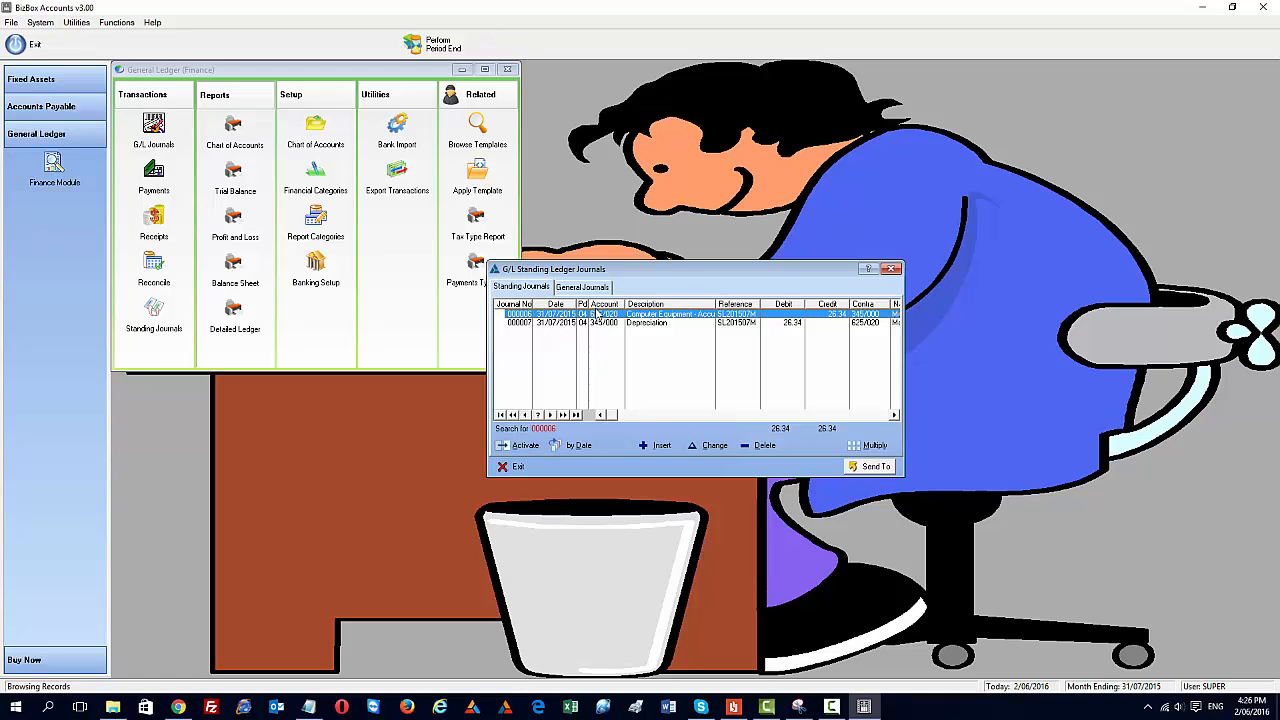
pyautogui.click(518, 467)
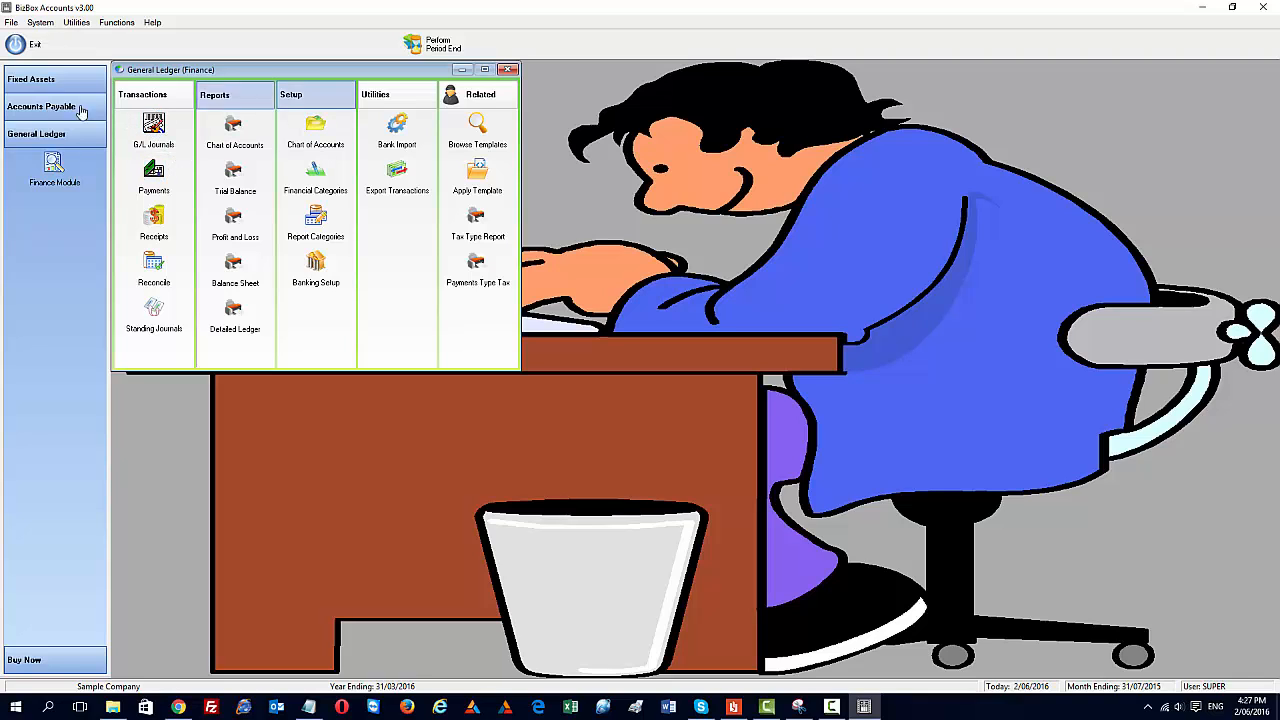
# Step: Mark the Dell computer in the asset master as sold on 31/07/2015 at a sold price of 1600.00, and save the record
pyautogui.click(35, 80)
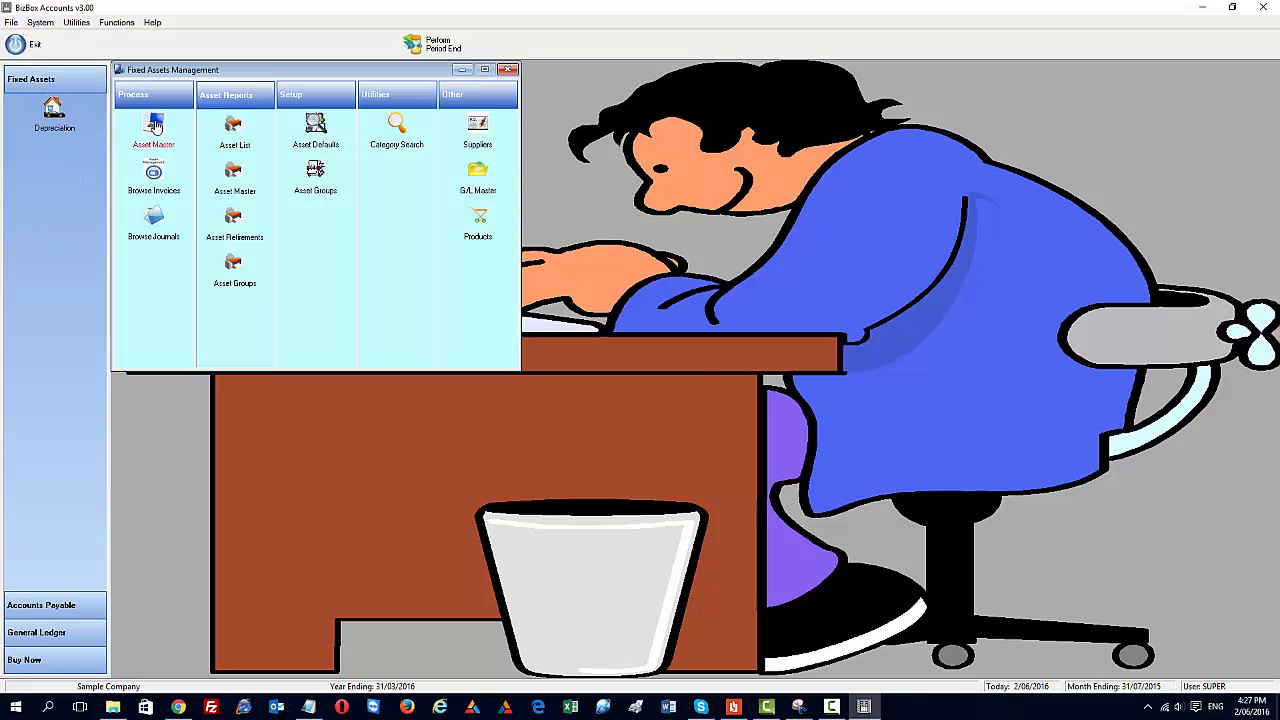
pyautogui.click(155, 125)
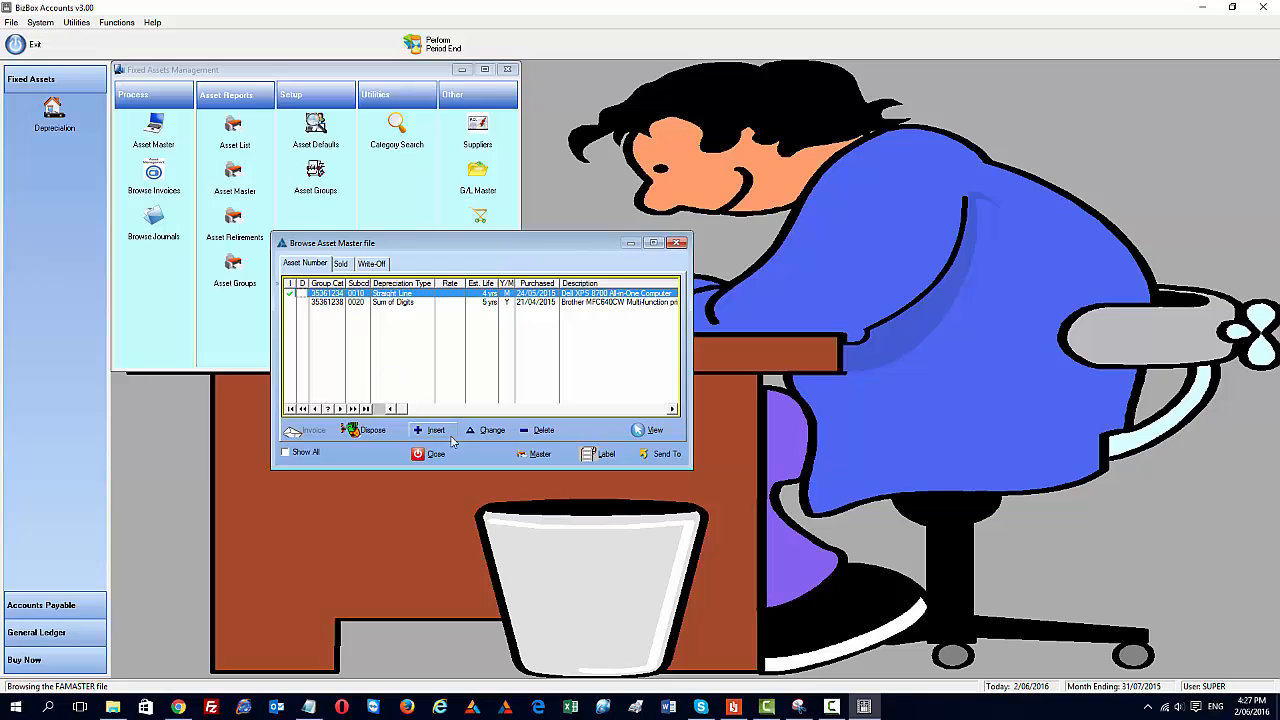
pyautogui.click(488, 430)
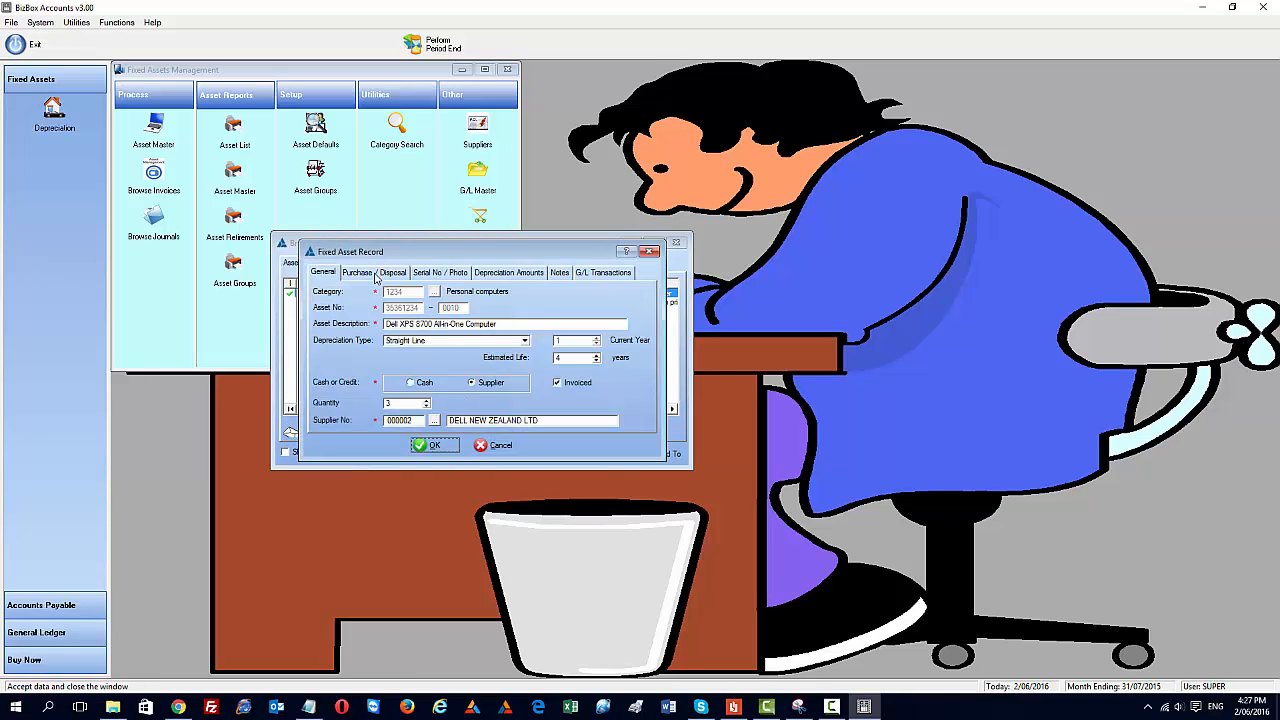
pyautogui.click(376, 274)
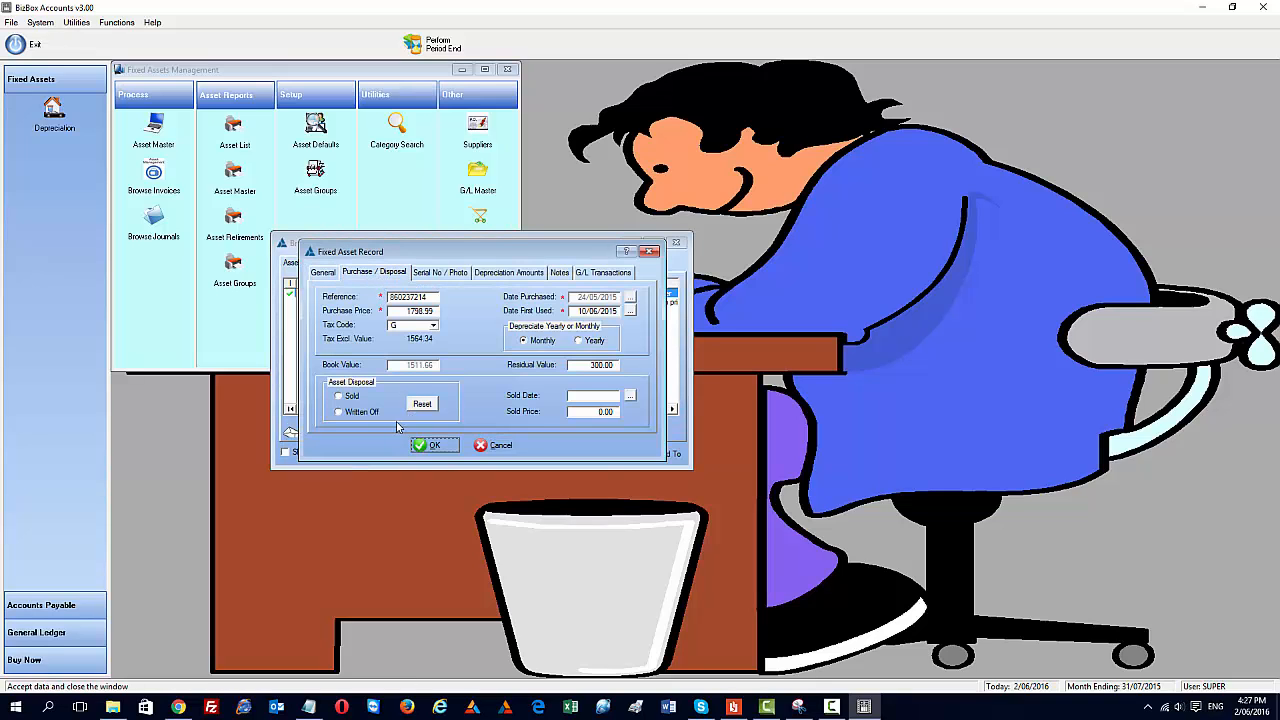
pyautogui.click(350, 398)
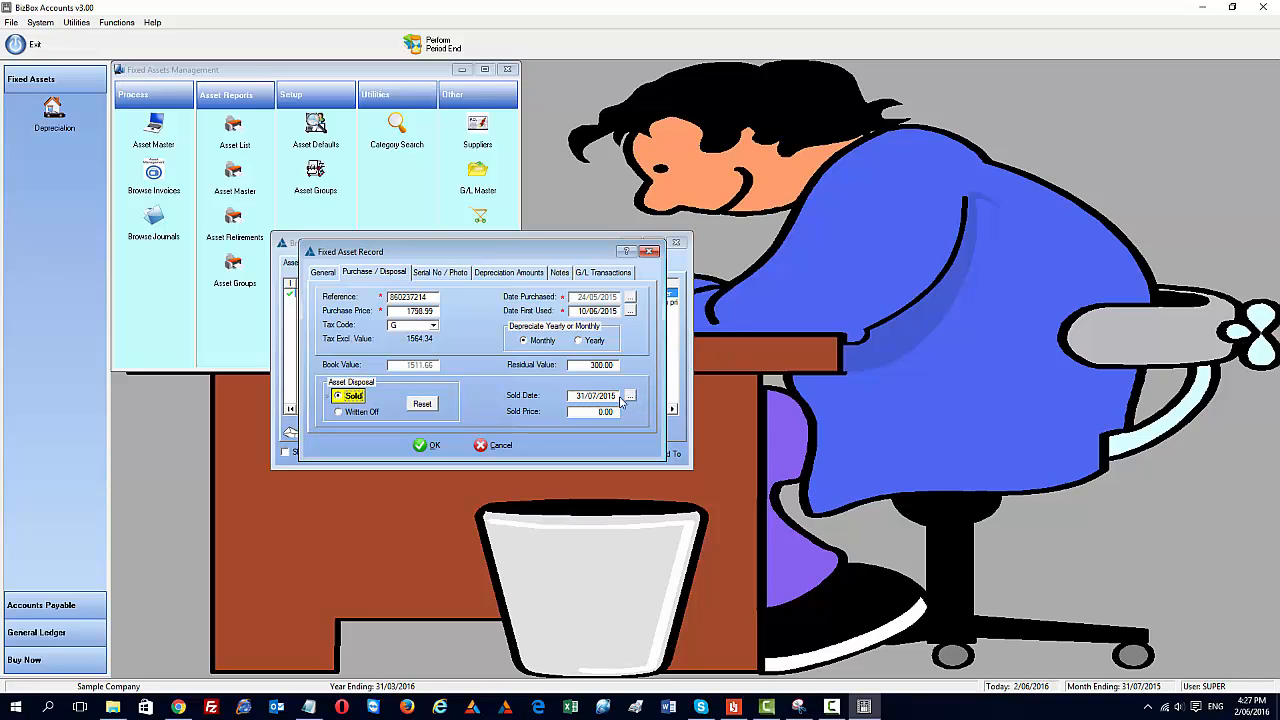
pyautogui.click(580, 411)
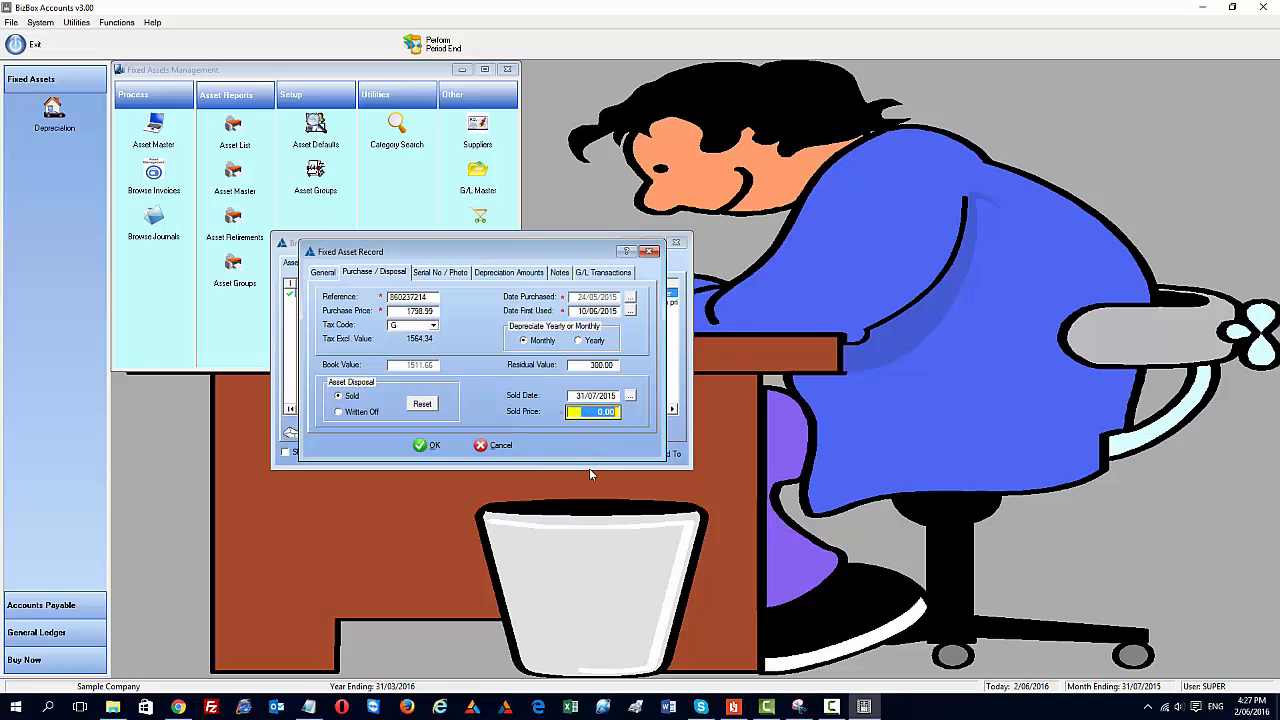
pyautogui.write('1600')
pyautogui.press('Tab')
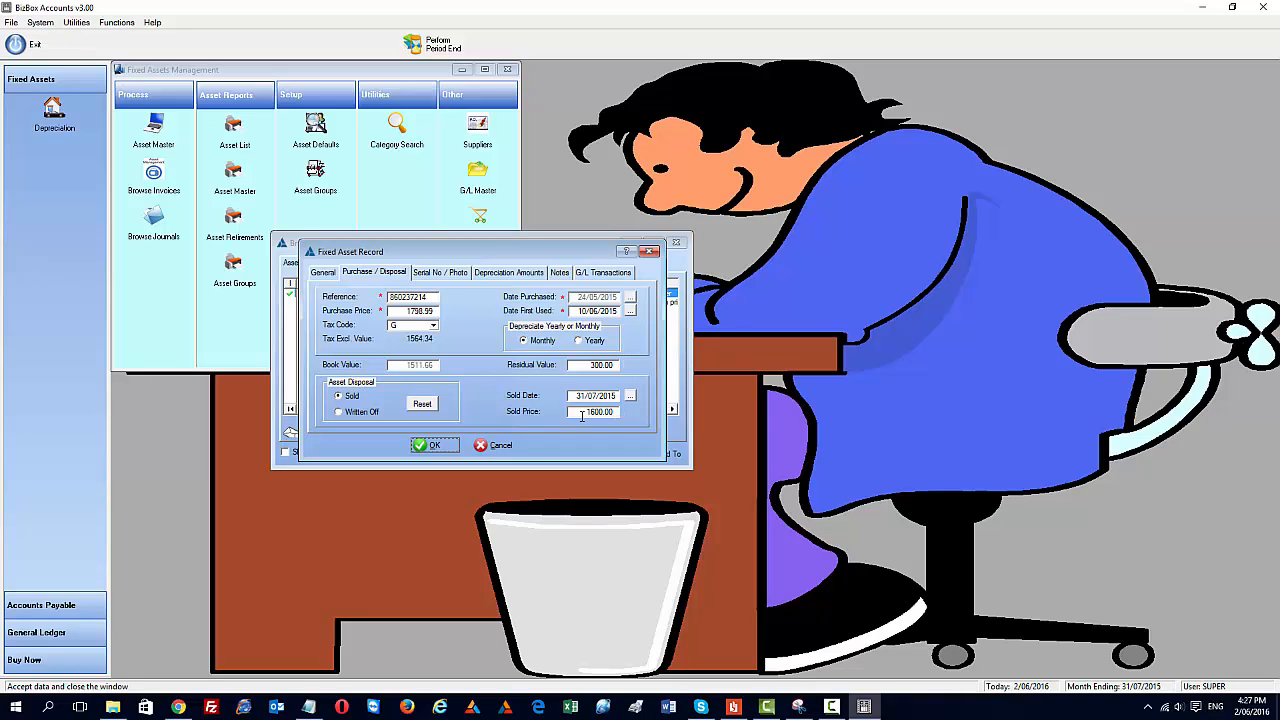
pyautogui.click(436, 446)
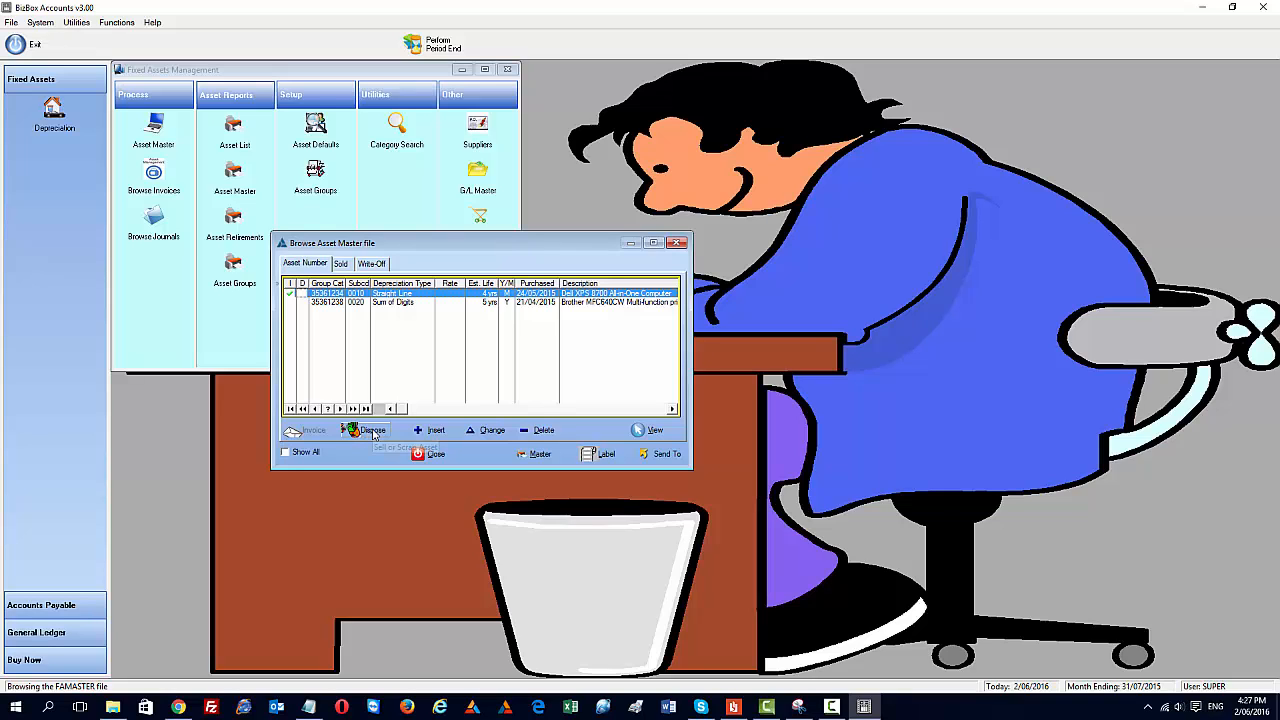
# Step: Check the Dell computer's saved disposal details, and run and confirm the asset's disposal
pyautogui.doubleClick(445, 296)
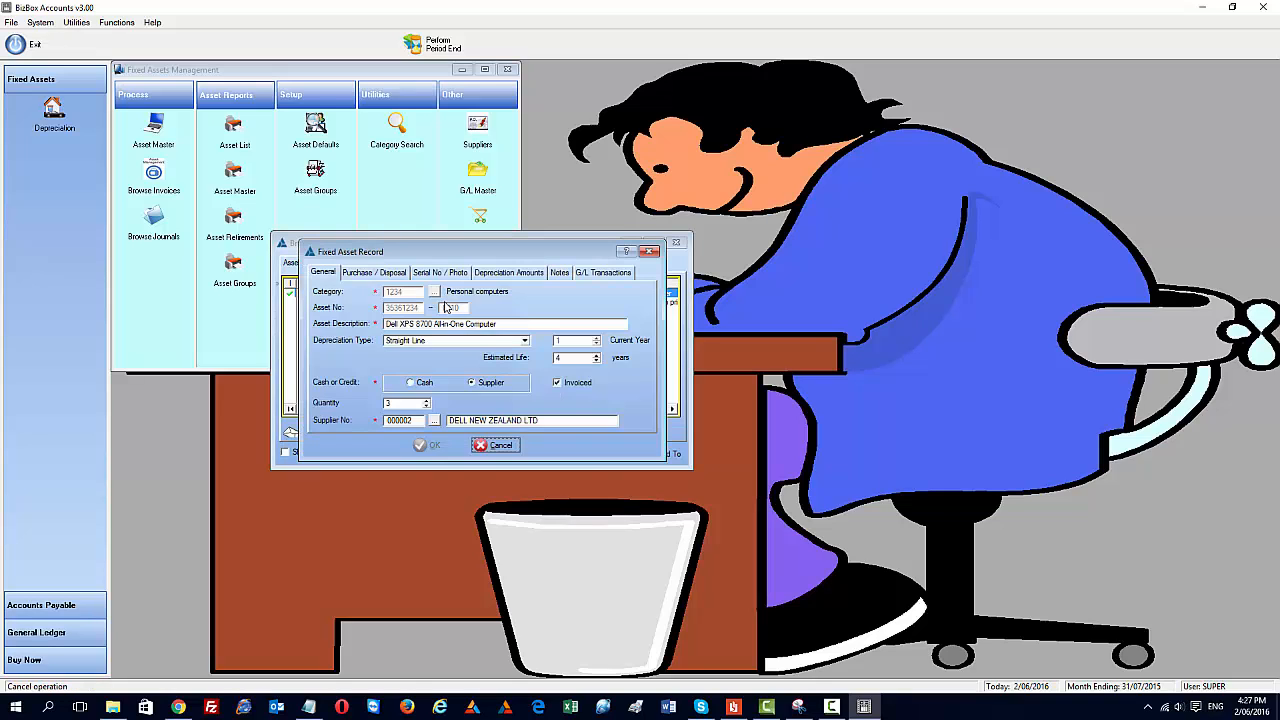
pyautogui.click(385, 274)
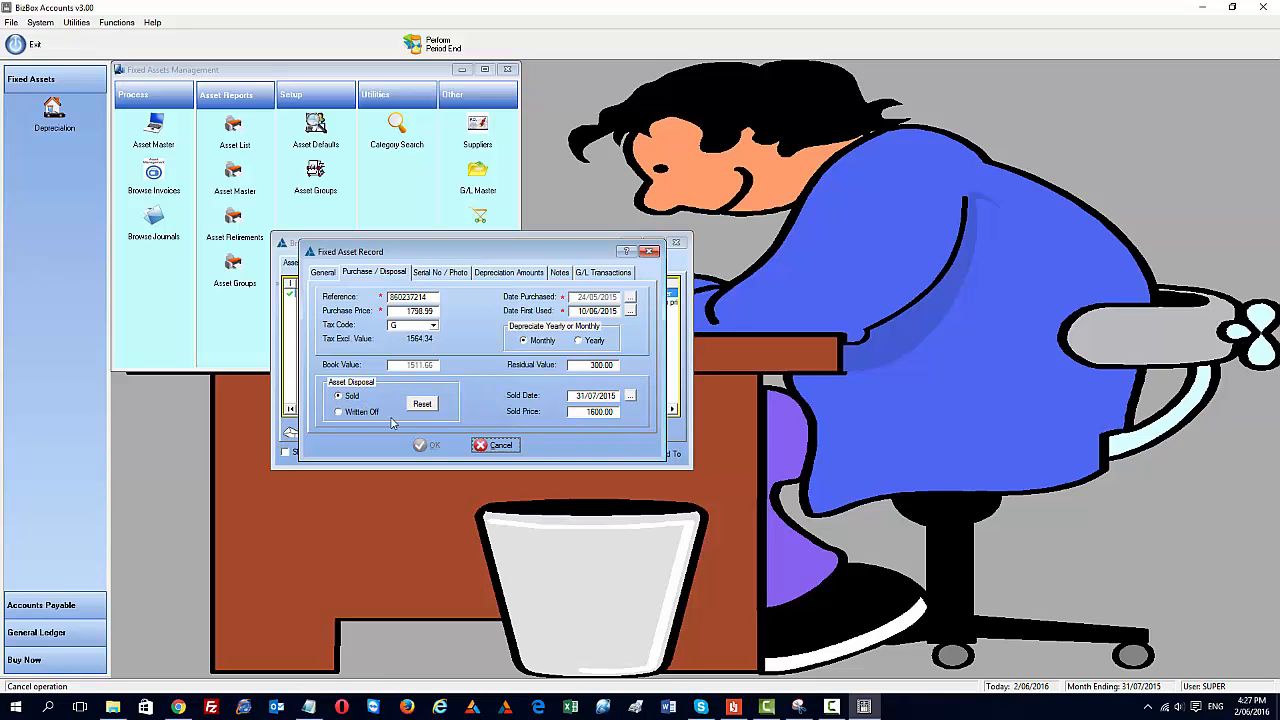
pyautogui.click(497, 445)
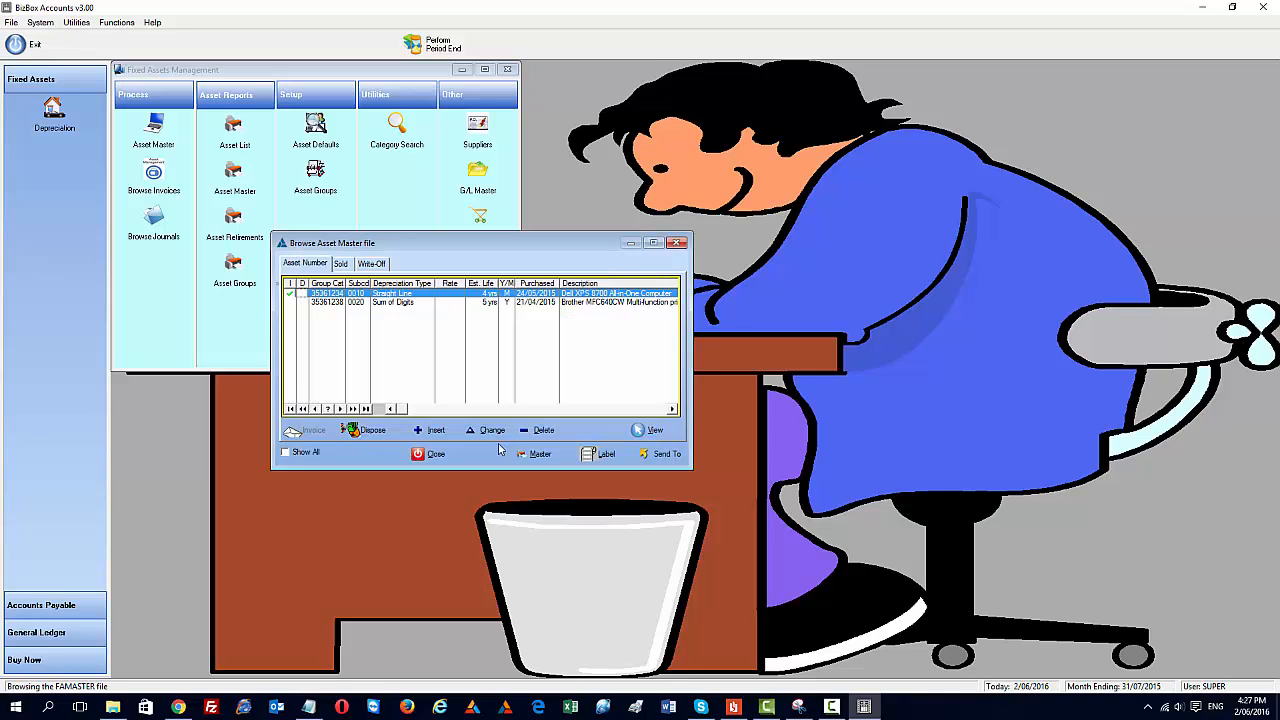
pyautogui.click(370, 432)
pyautogui.click(610, 380)
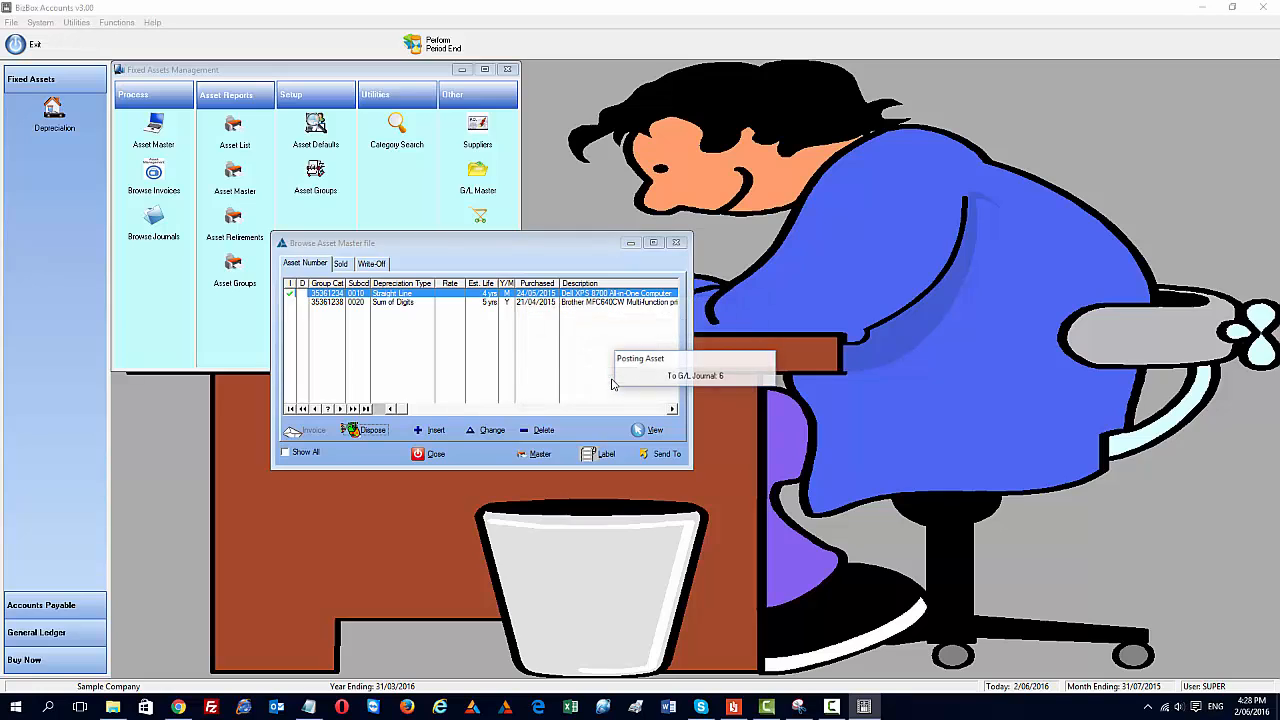
# Step: Open the Dell computer's record among the sold assets and examine its disposal postings in the G/L transactions
pyautogui.click(341, 264)
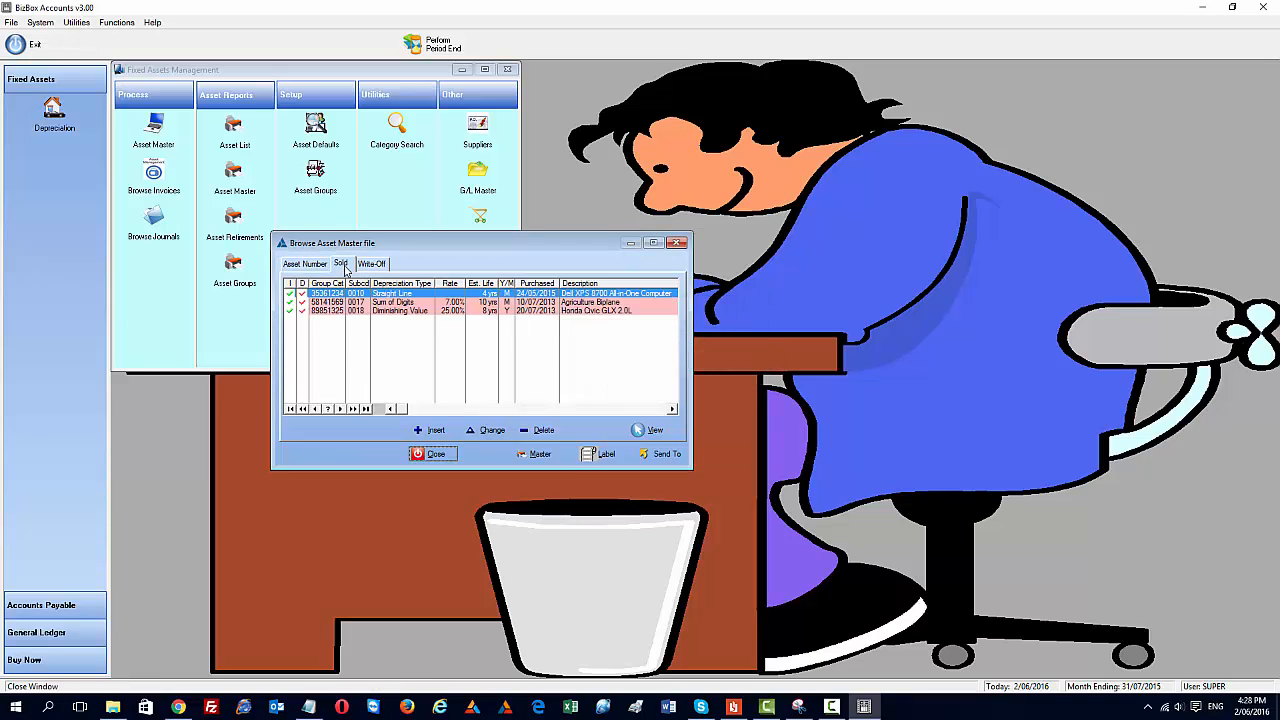
pyautogui.doubleClick(420, 297)
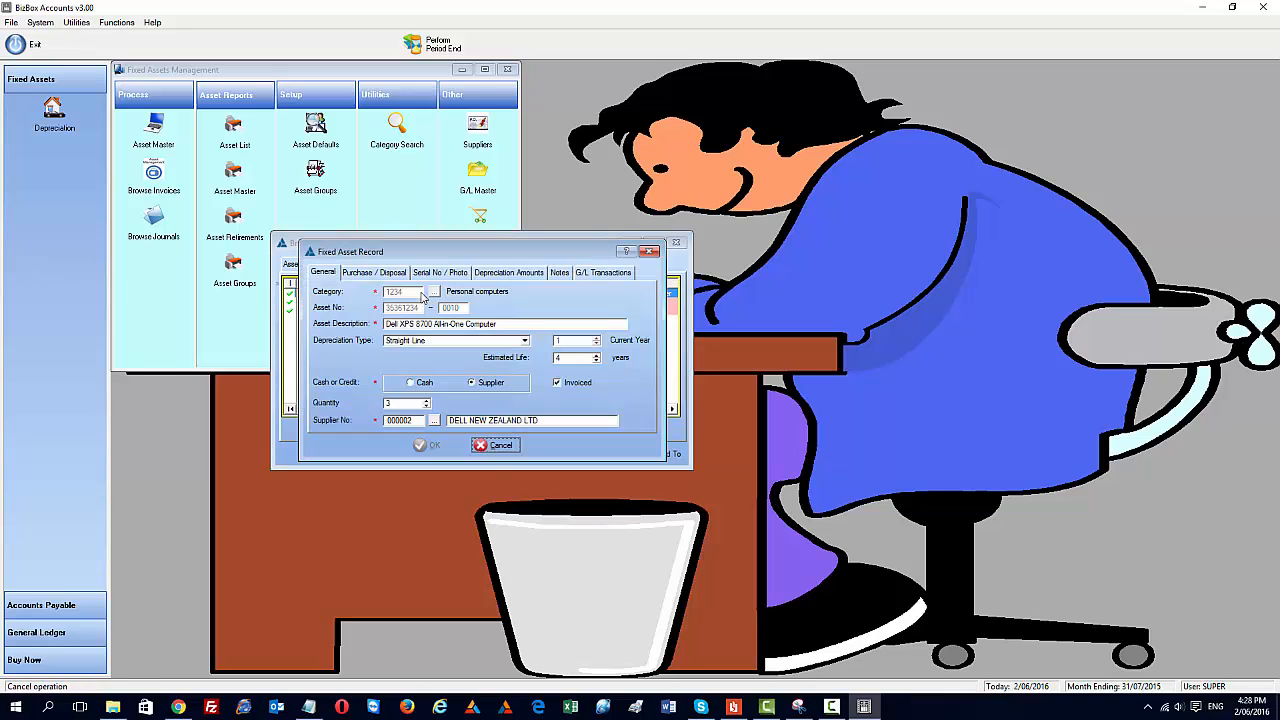
pyautogui.click(599, 273)
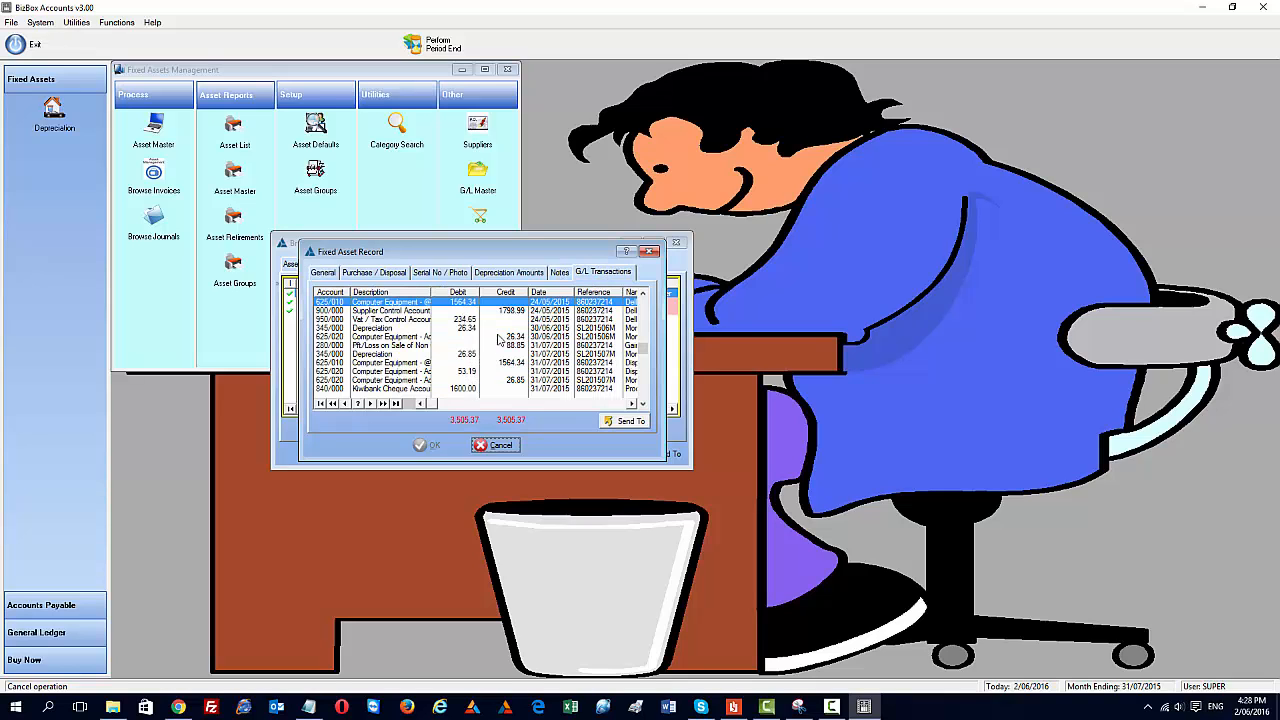
pyautogui.scroll(-10, 497, 340)
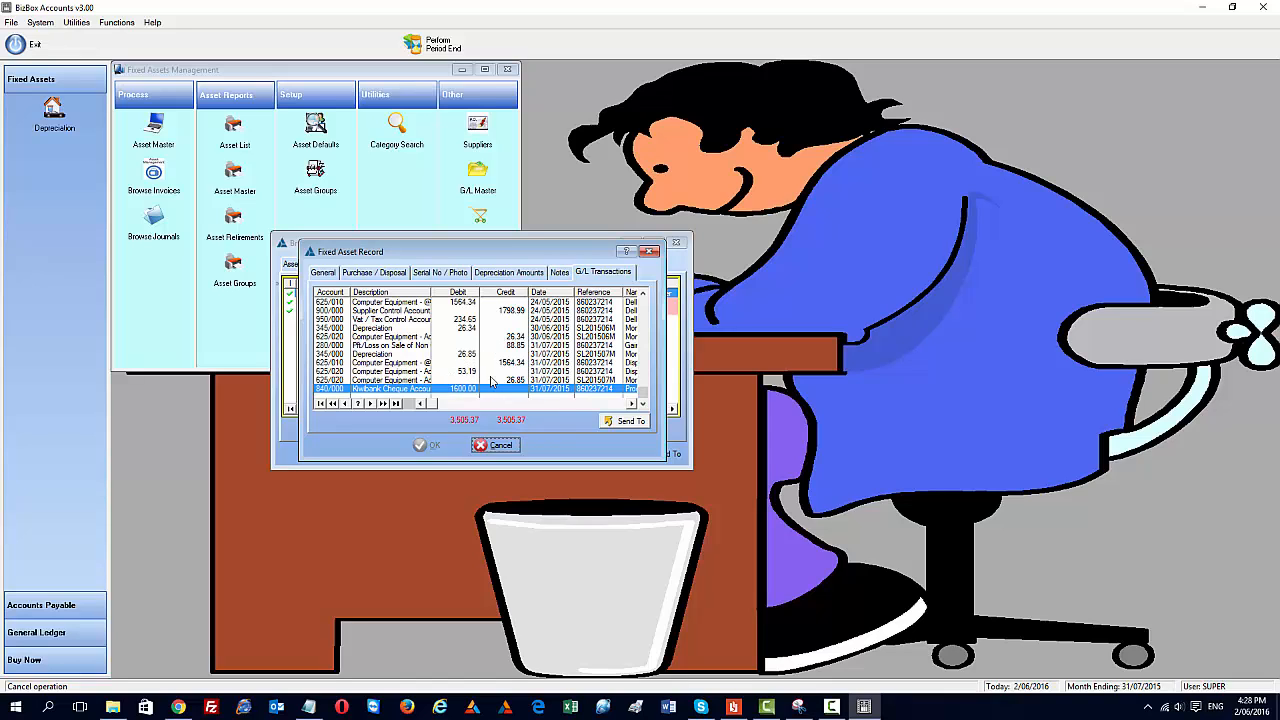
# Step: Send the Dell computer's G/L transactions to an Excel (xls) file named Fixed Asset Record, with a preview after saving
pyautogui.click(629, 421)
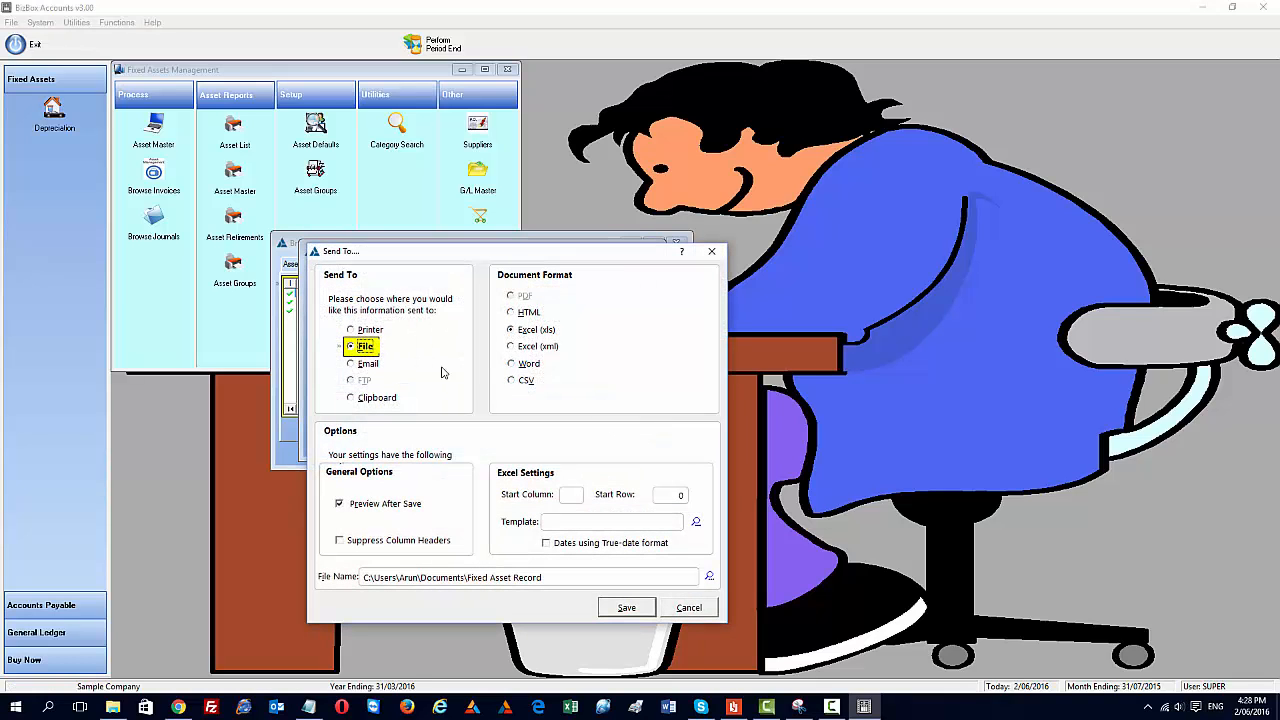
pyautogui.click(620, 611)
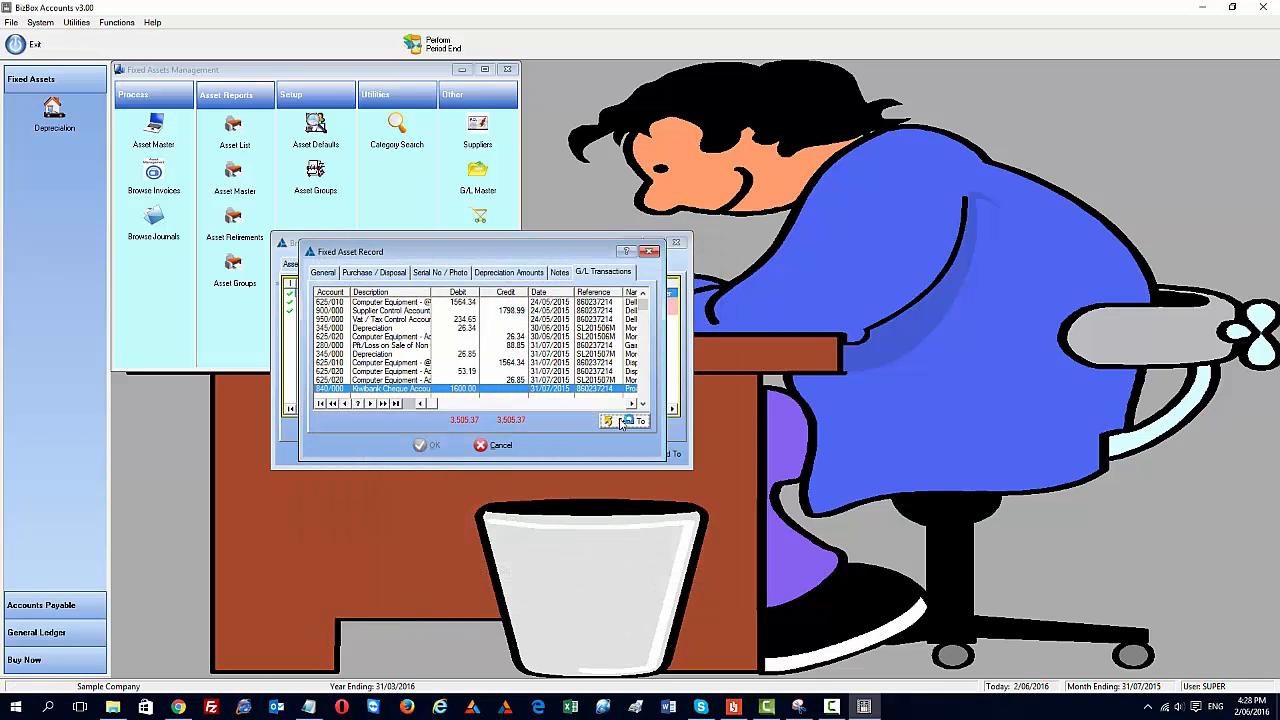
pyautogui.click(622, 422)
pyautogui.click(620, 611)
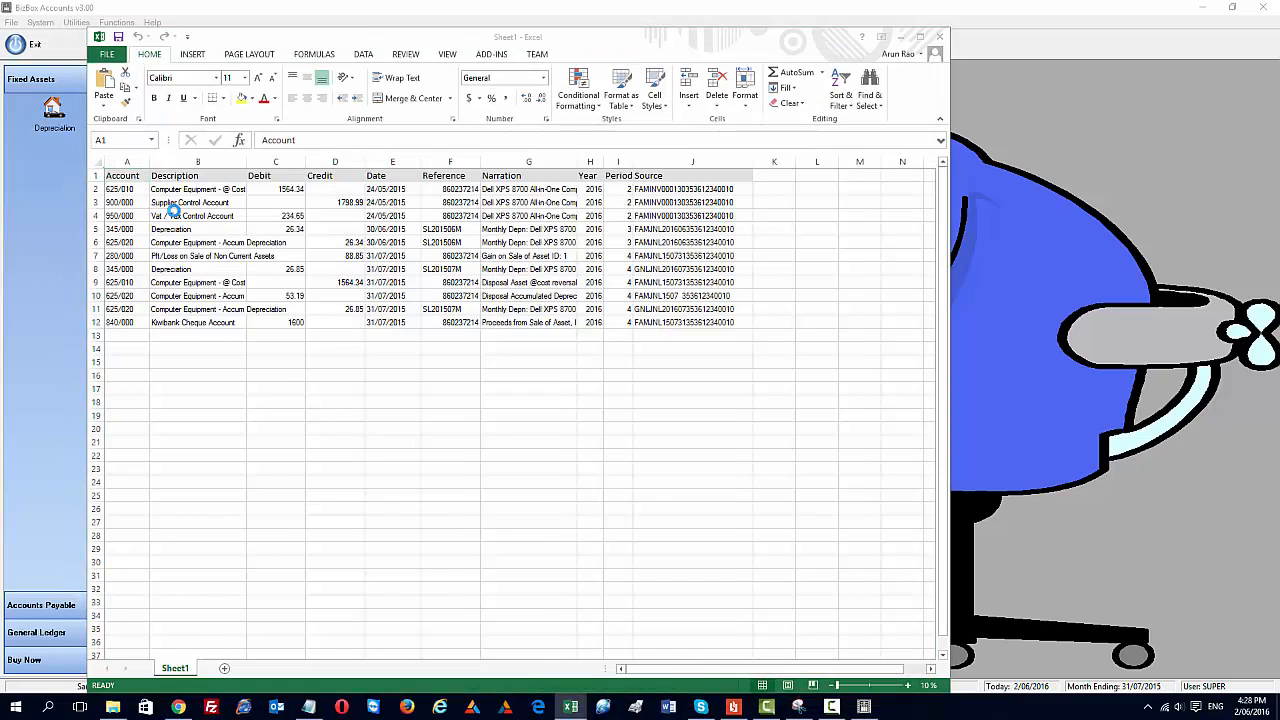
# Step: Fit all column widths in the exported Excel sheet to read the postings, close it without saving, and close the asset record
pyautogui.click(81, 189)
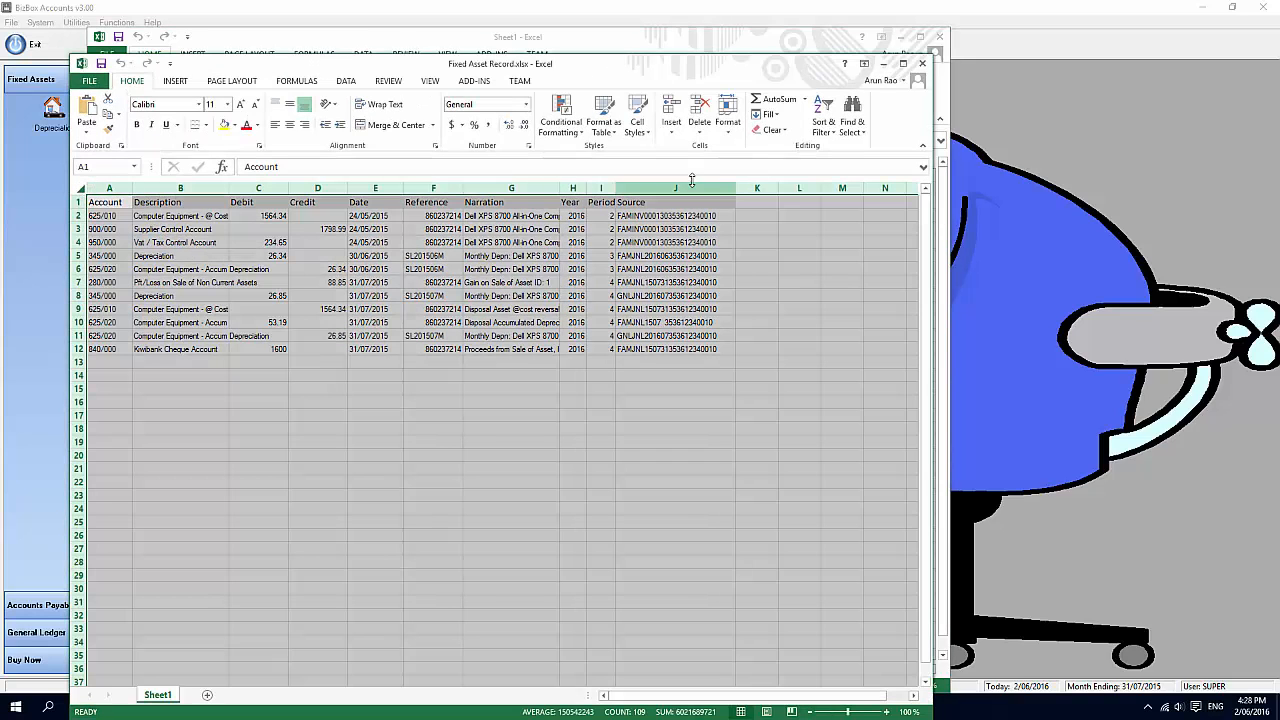
pyautogui.doubleClick(733, 187)
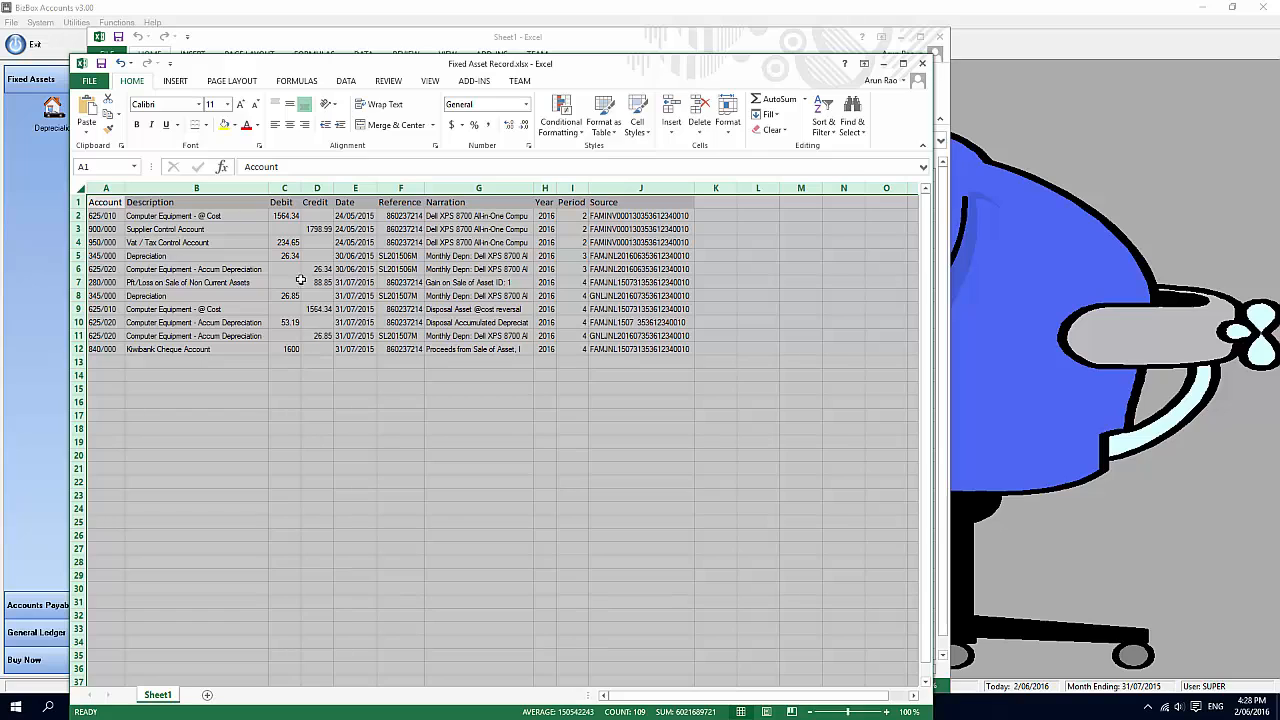
pyautogui.click(285, 203)
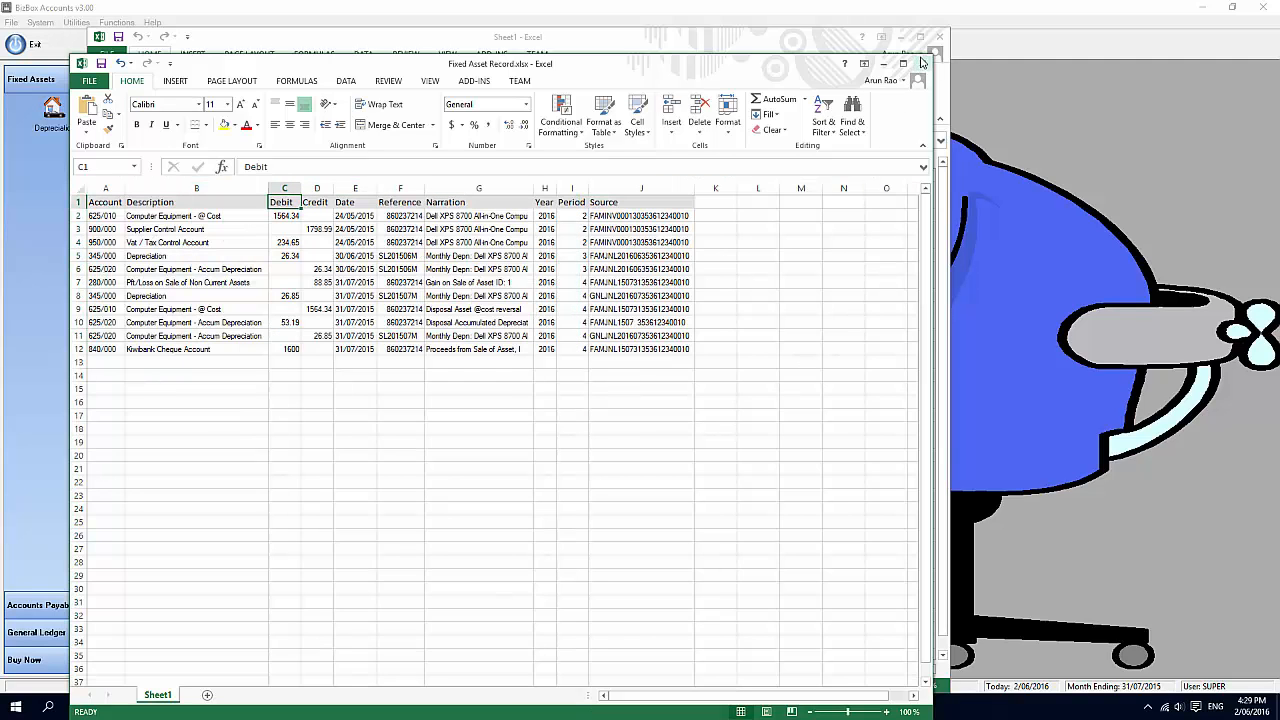
pyautogui.click(922, 63)
pyautogui.click(640, 370)
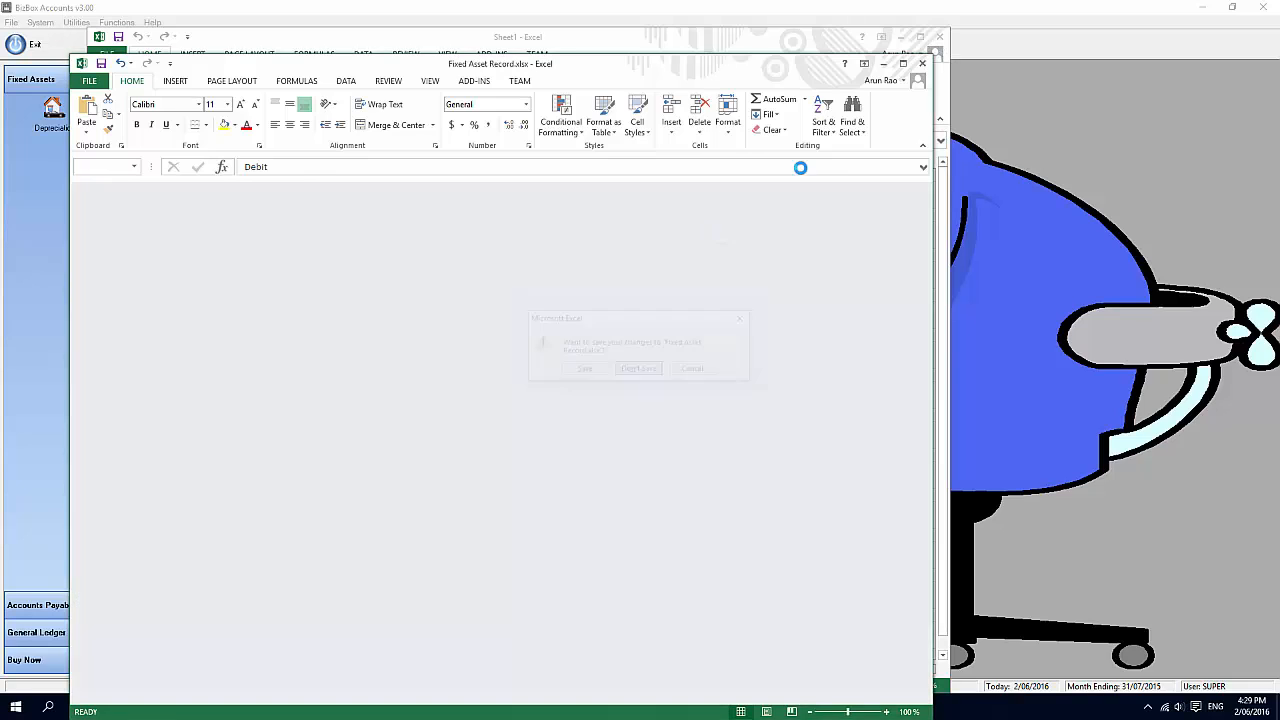
pyautogui.click(495, 445)
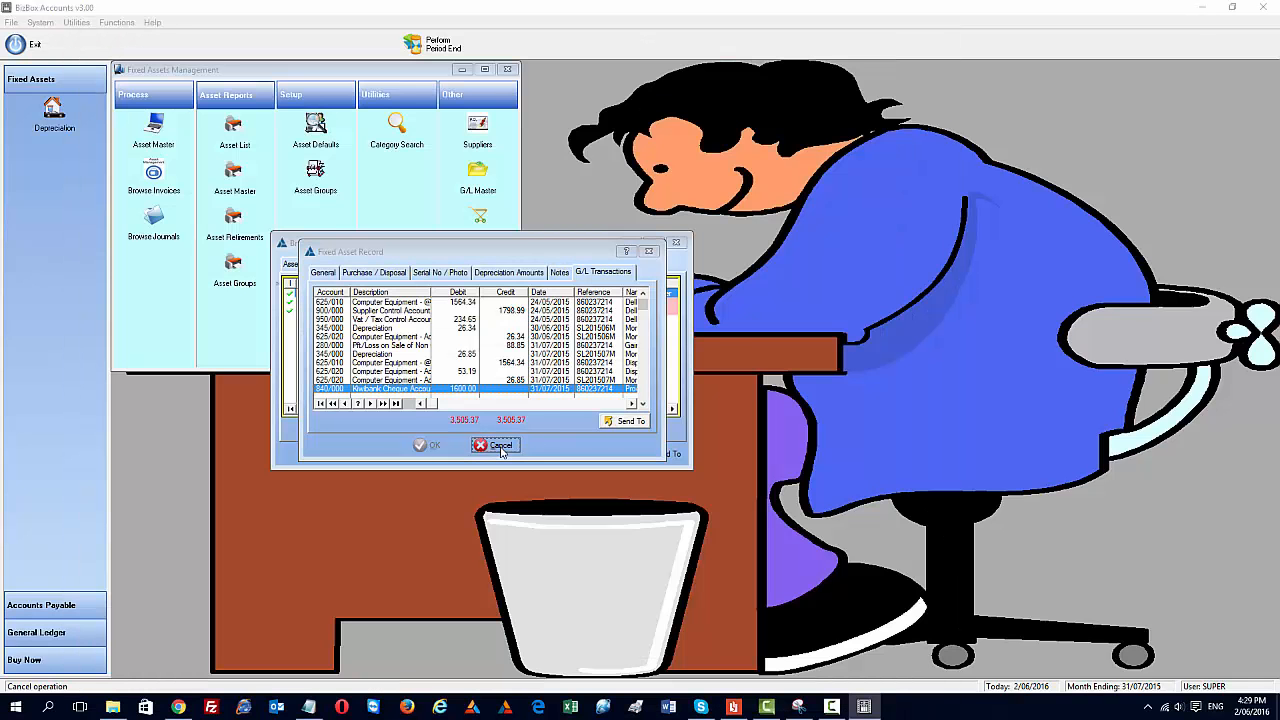
pyautogui.click(610, 379)
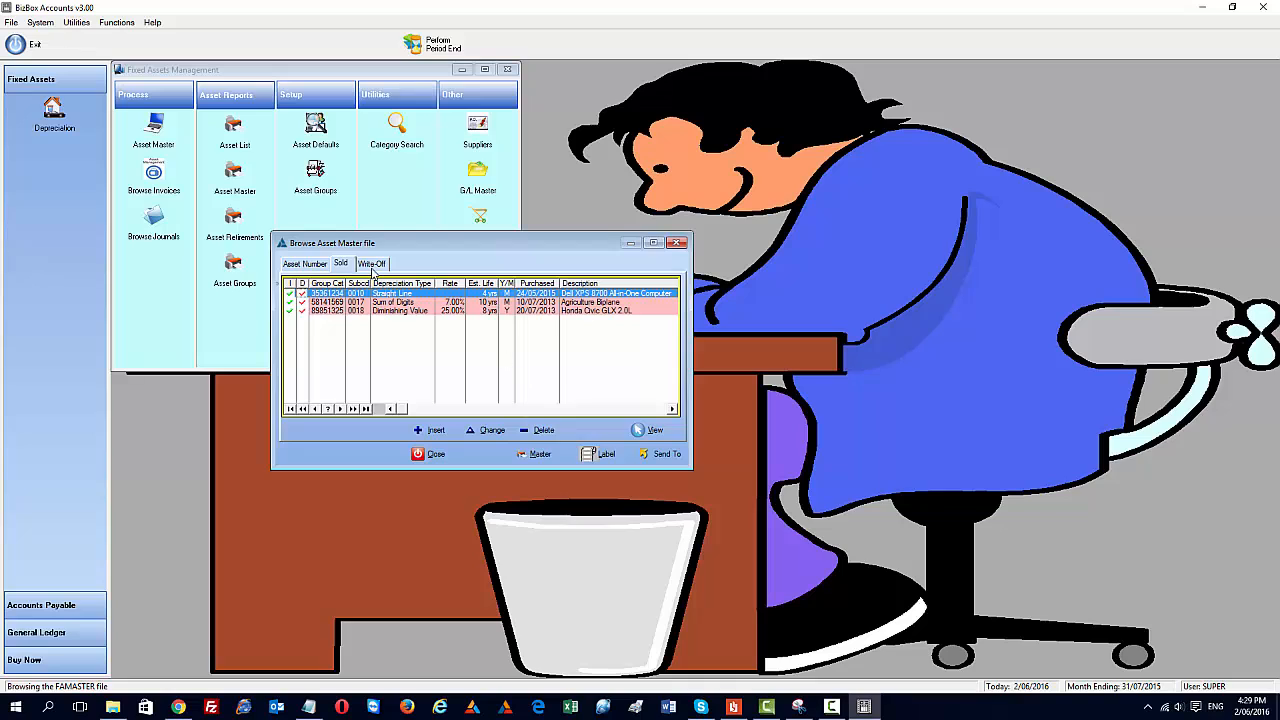
# Step: Preview the Asset Details Report for the Brother multi-function printer among the active assets, and close the report and asset list
pyautogui.click(305, 264)
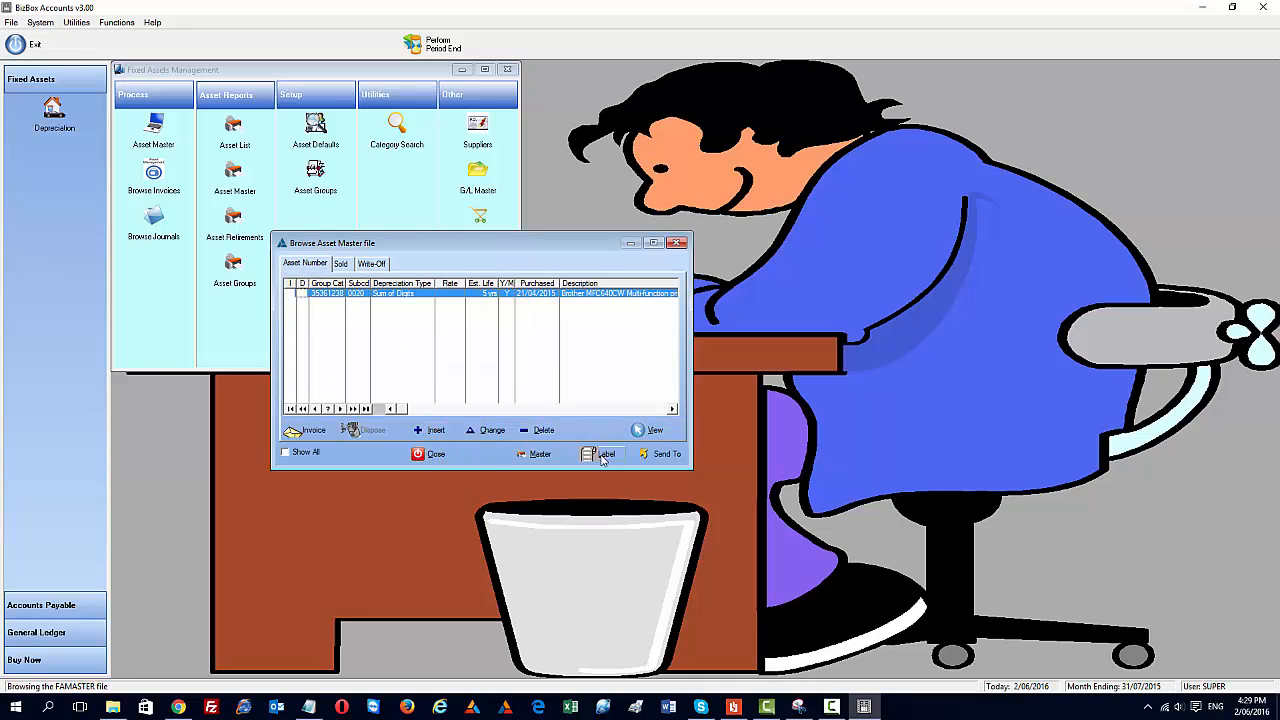
pyautogui.click(539, 456)
pyautogui.click(759, 417)
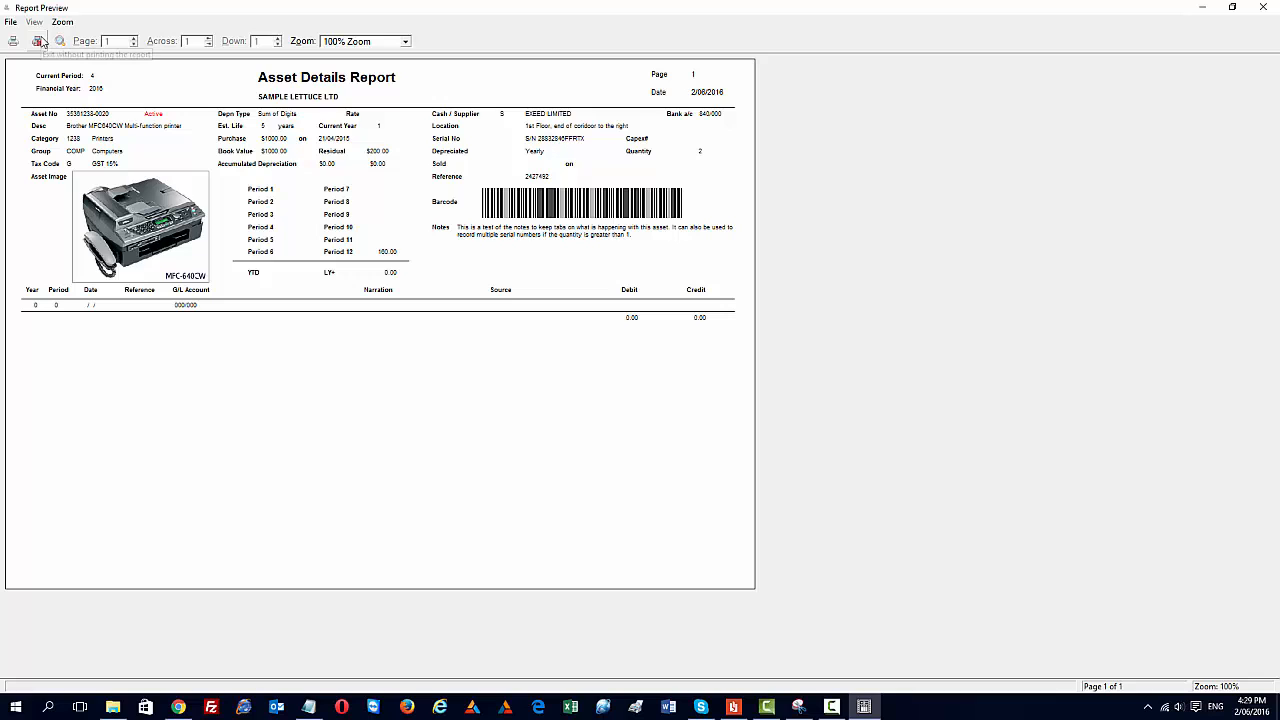
pyautogui.click(38, 41)
pyautogui.click(432, 455)
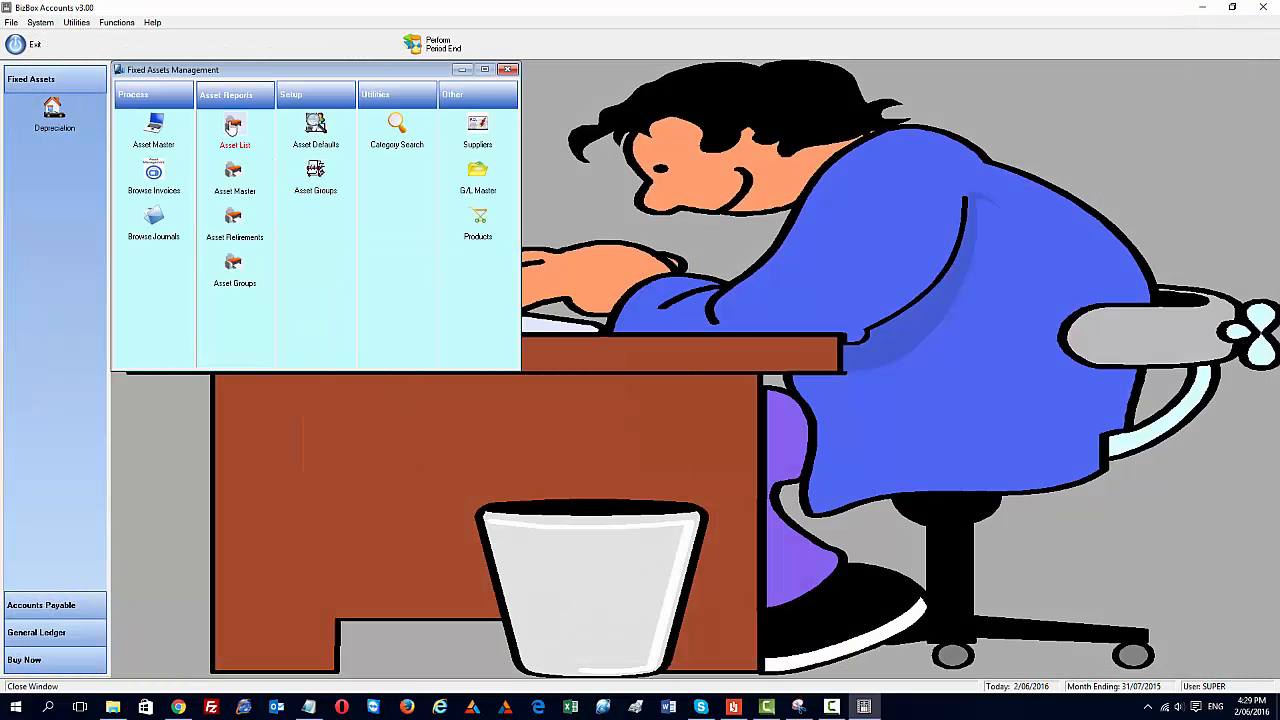